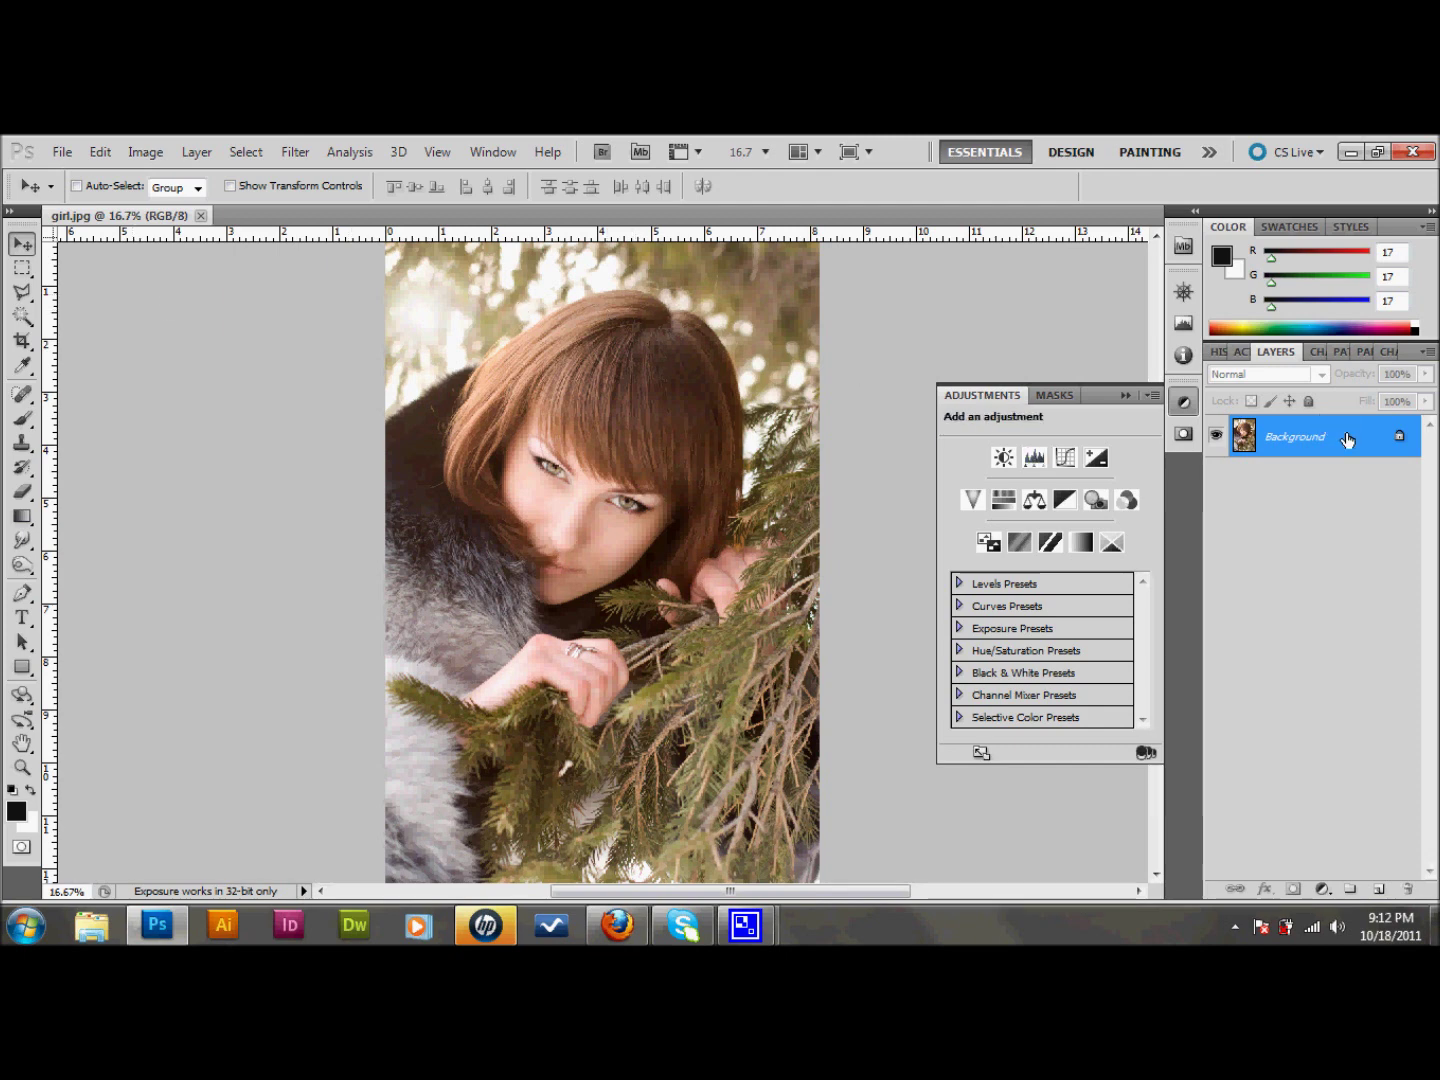
Step: Duplicate the photo onto a layer named 'Desaturate' and desaturate it to grayscale
key("ctrl+j")
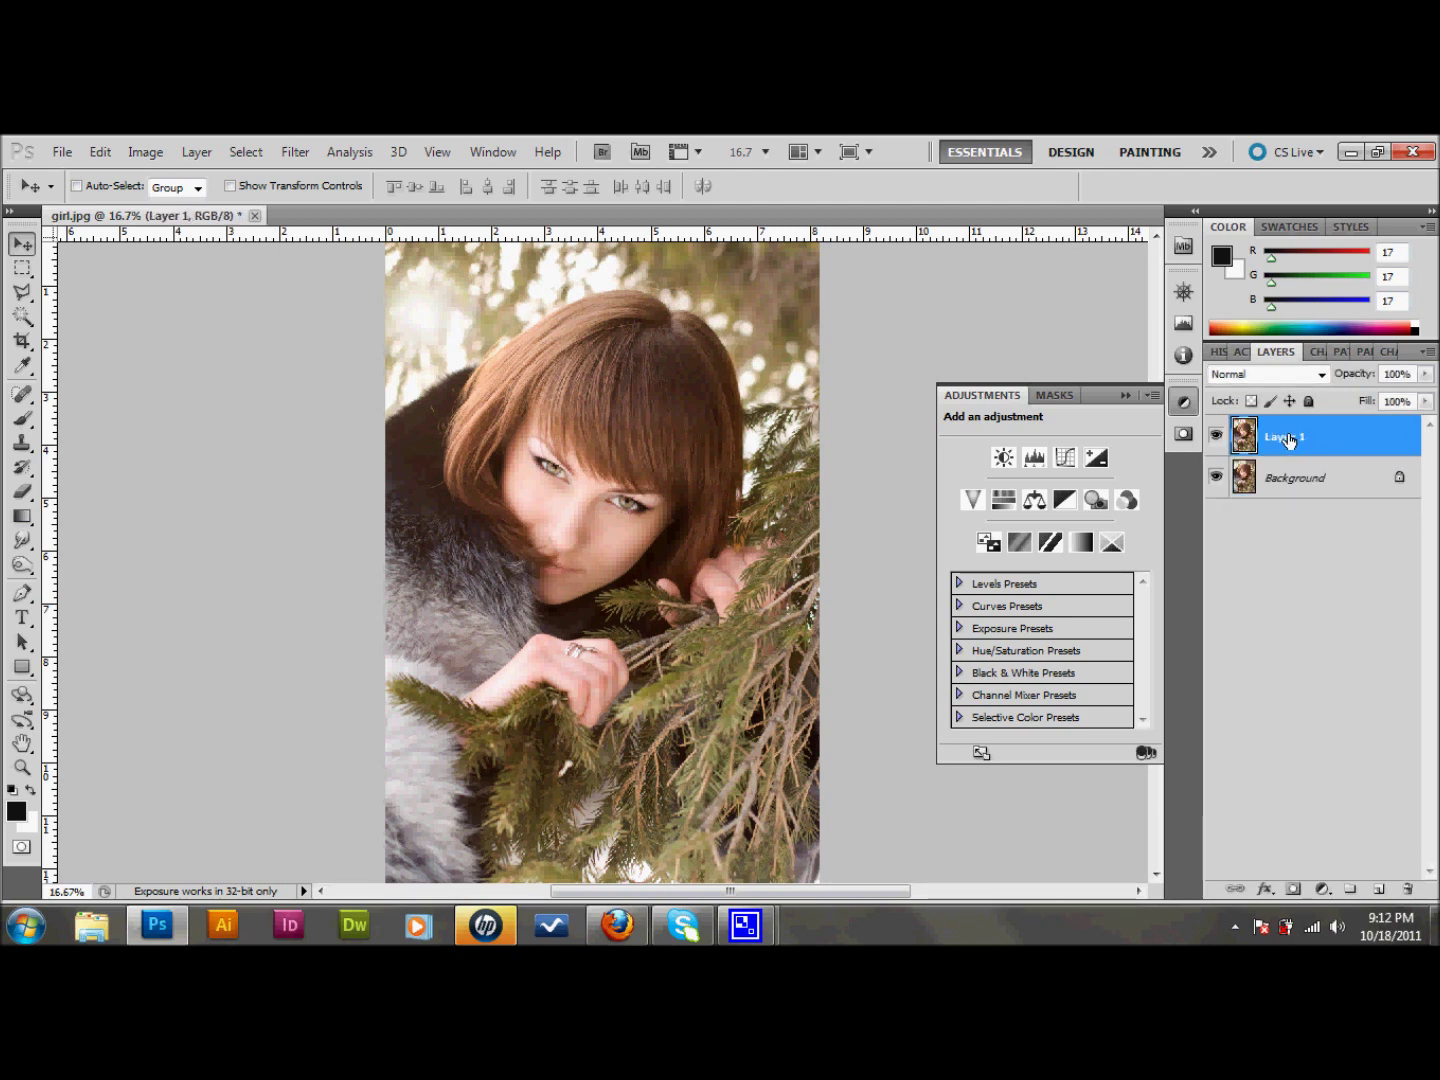
double_click(1288, 438)
type("Desaturate")
key("Return")
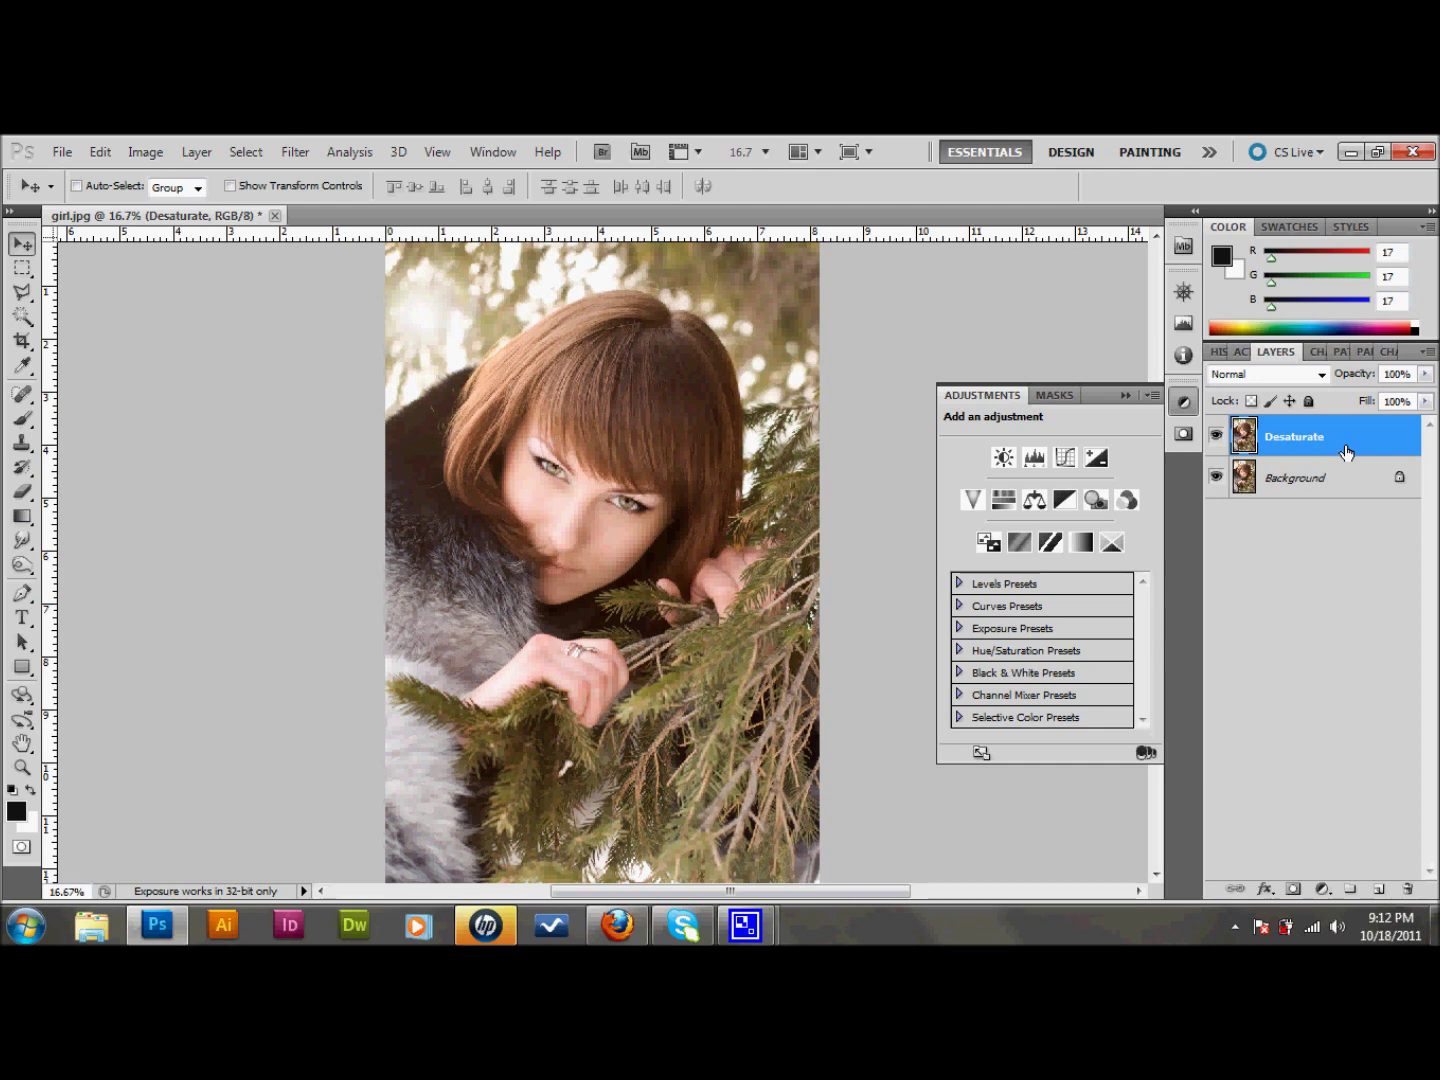
key("ctrl+shift+u")
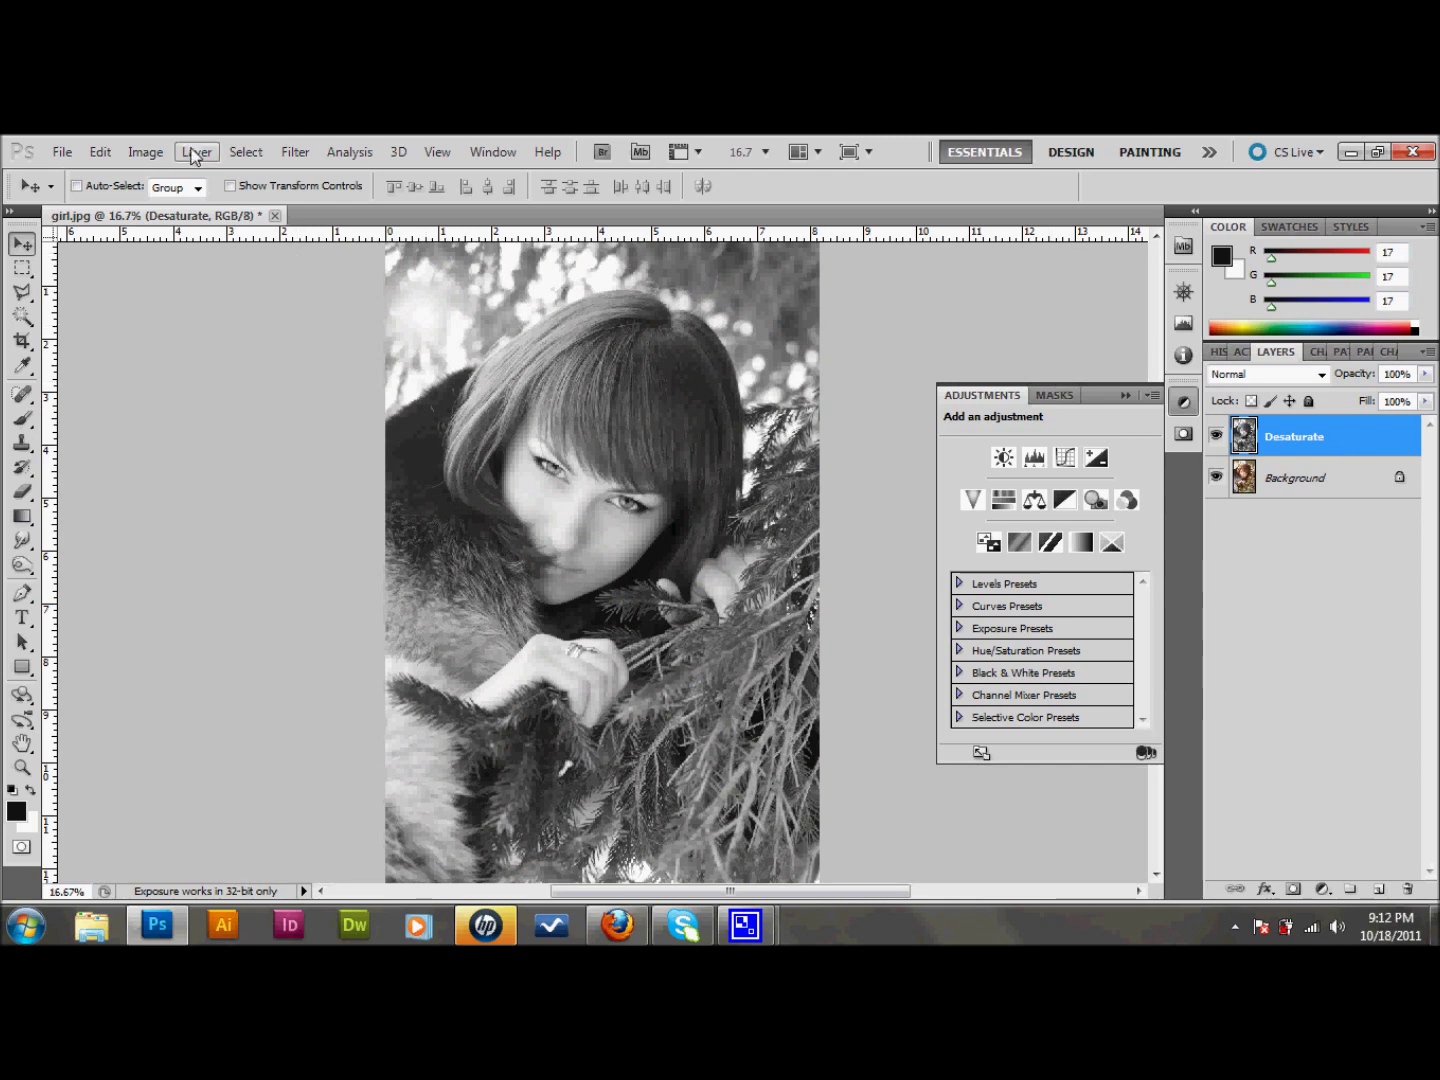
left_click(240, 153)
mouse_move(199, 154)
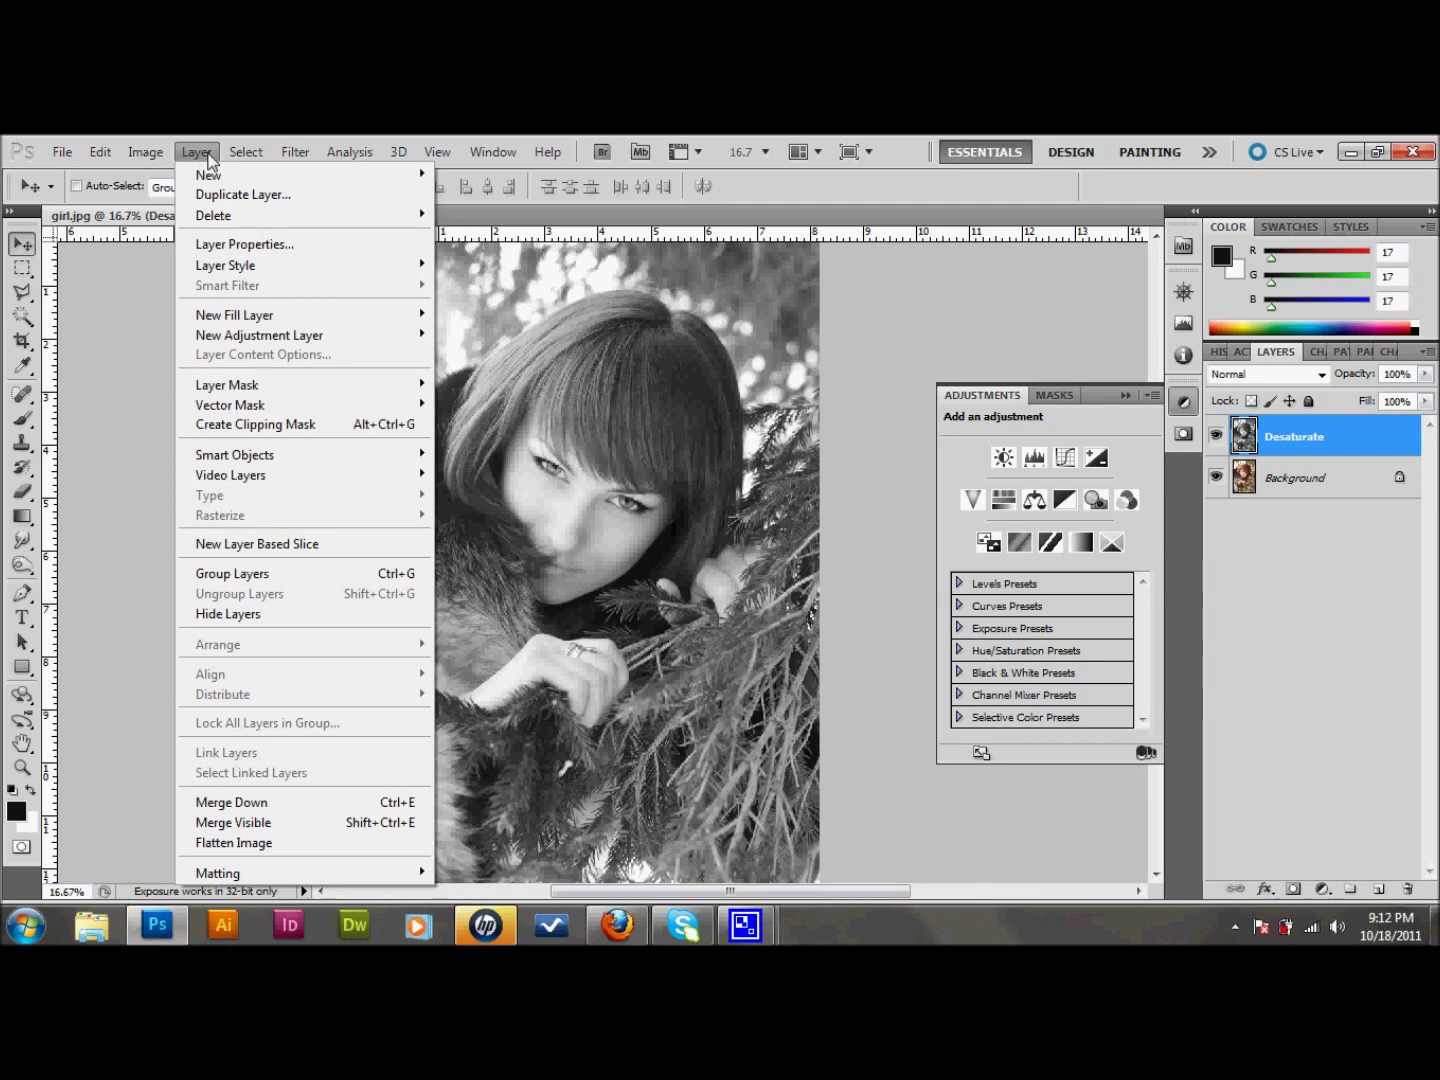
mouse_move(146, 155)
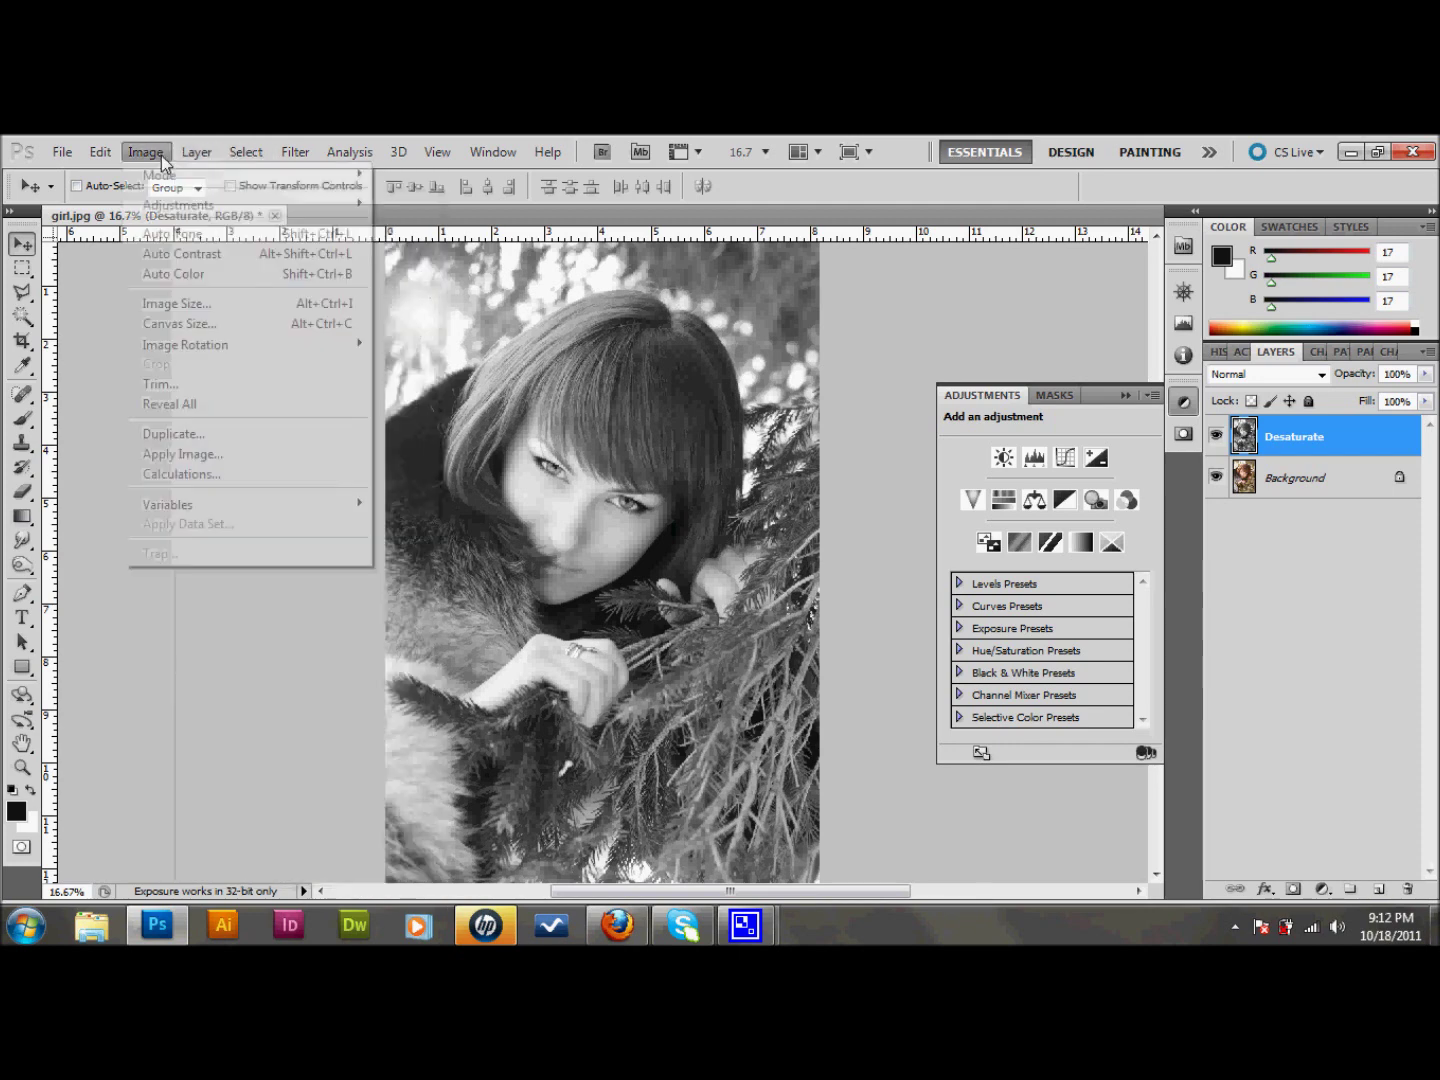
mouse_move(183, 207)
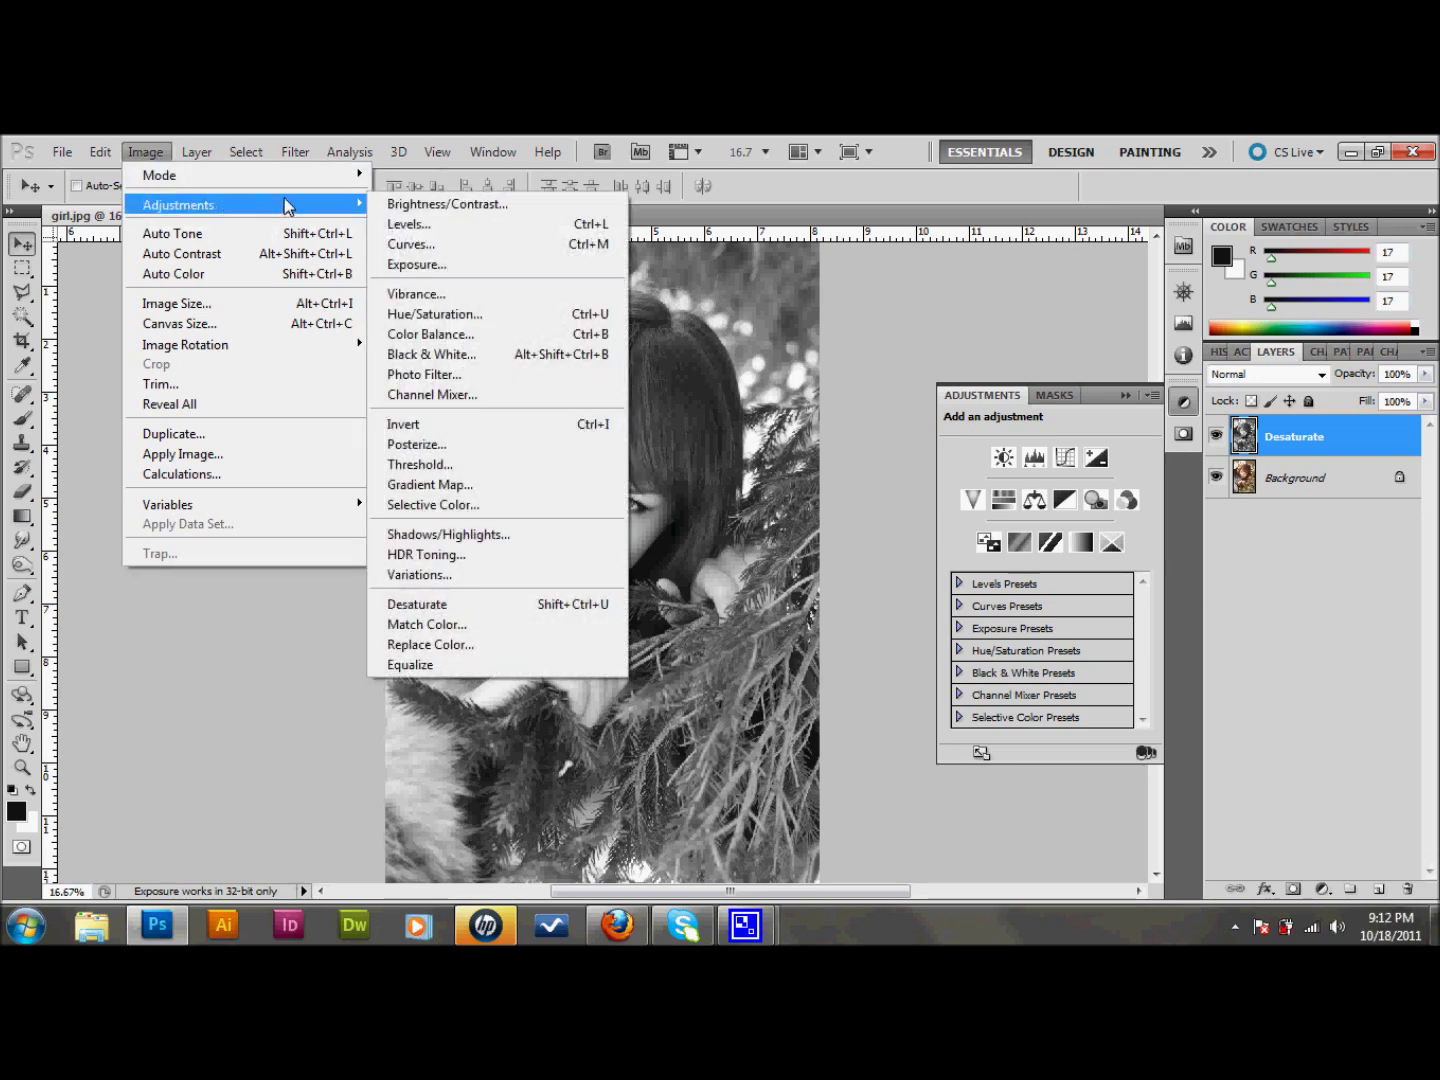
left_click(492, 610)
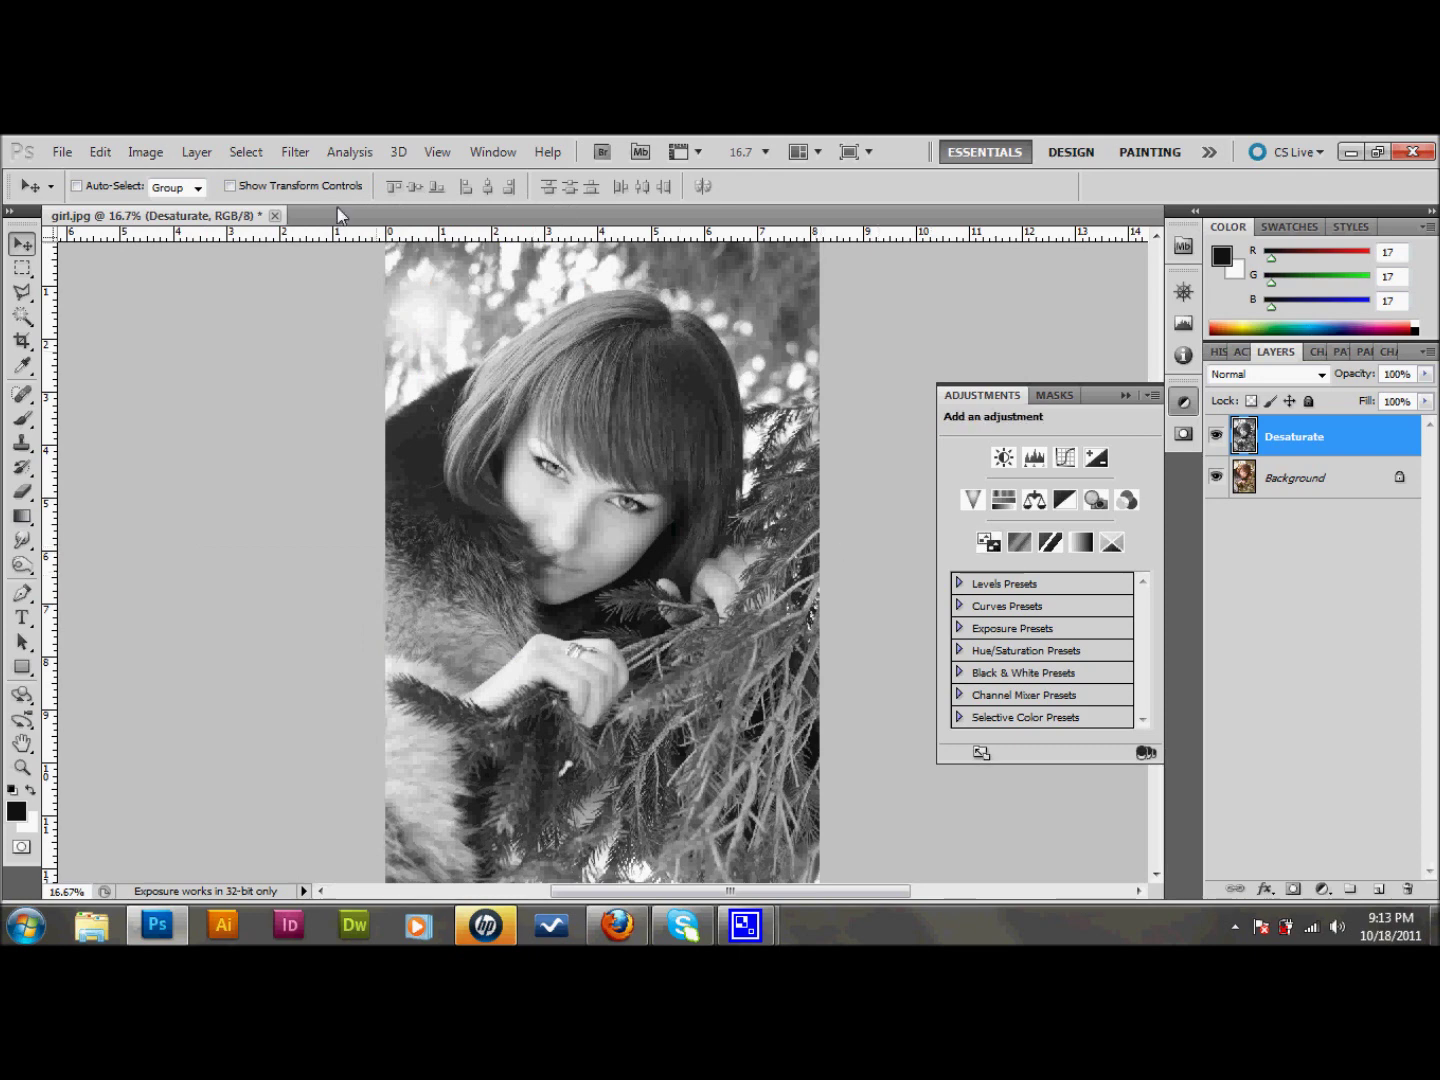
left_click(147, 151)
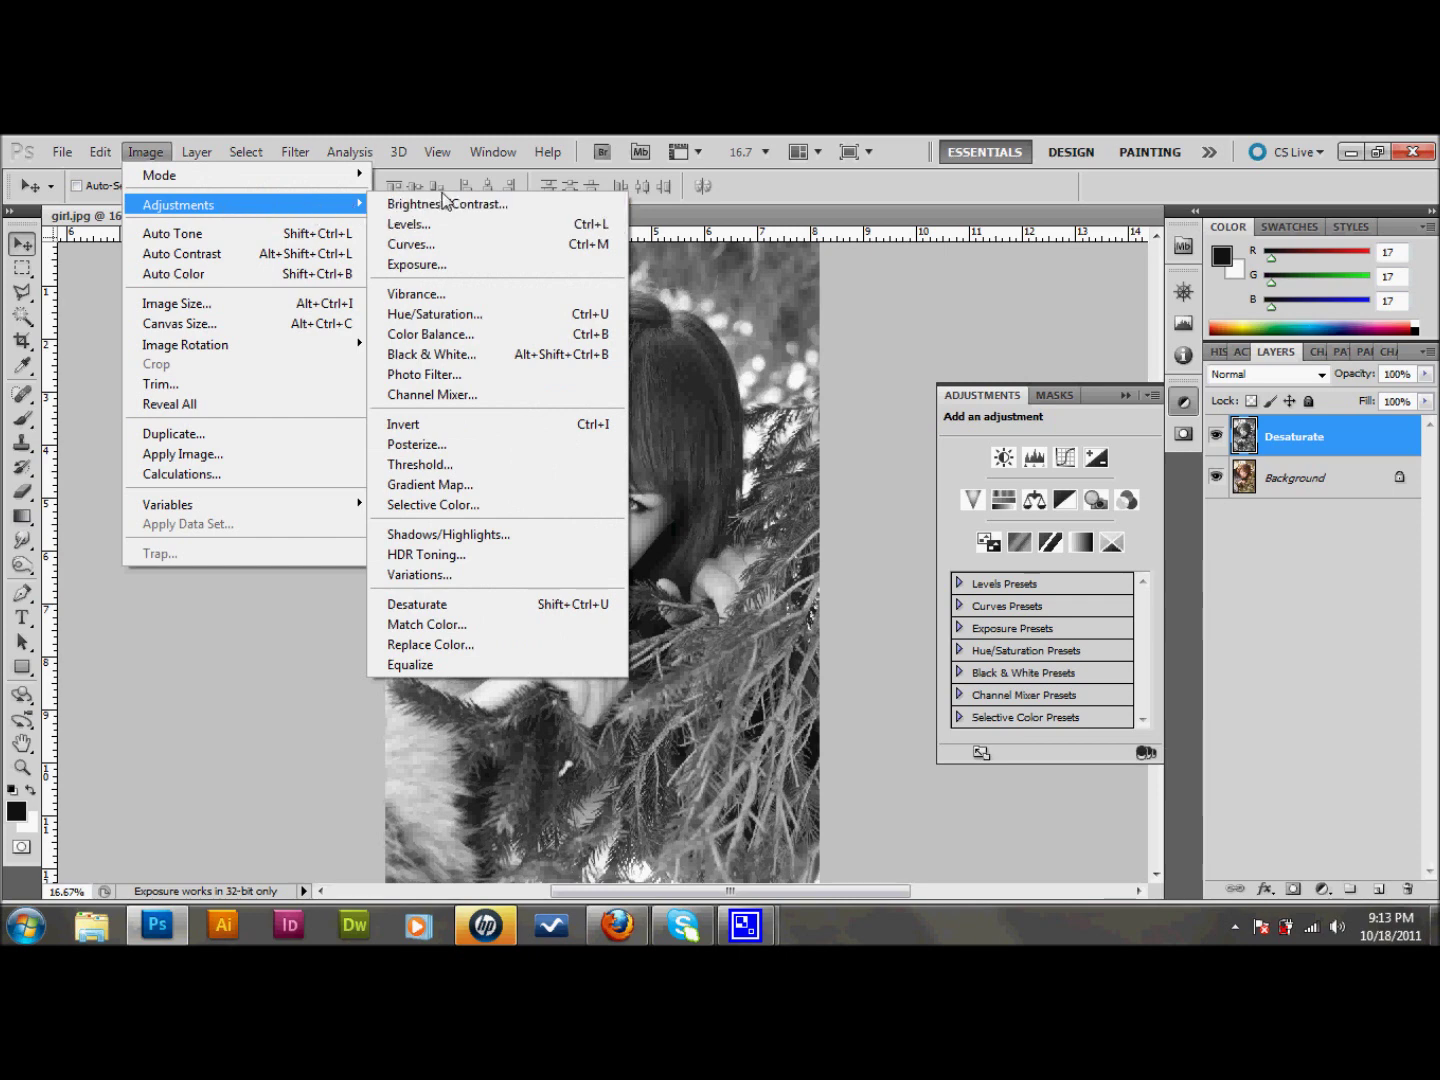
left_click(446, 203)
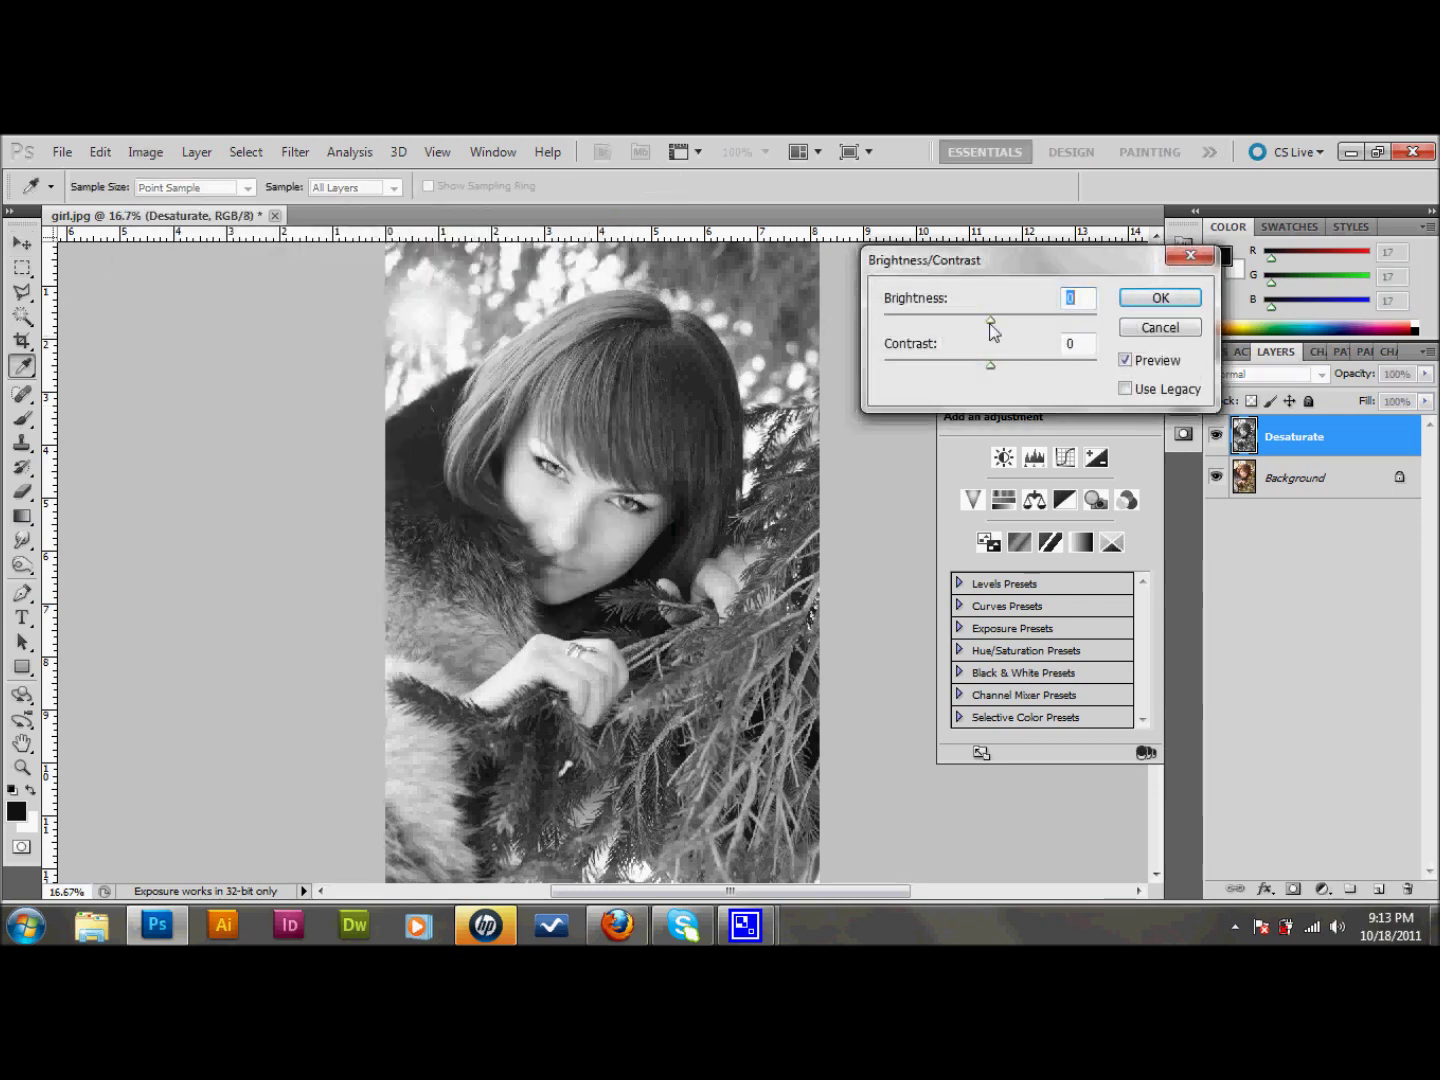
left_click_drag(990, 323, 884, 324)
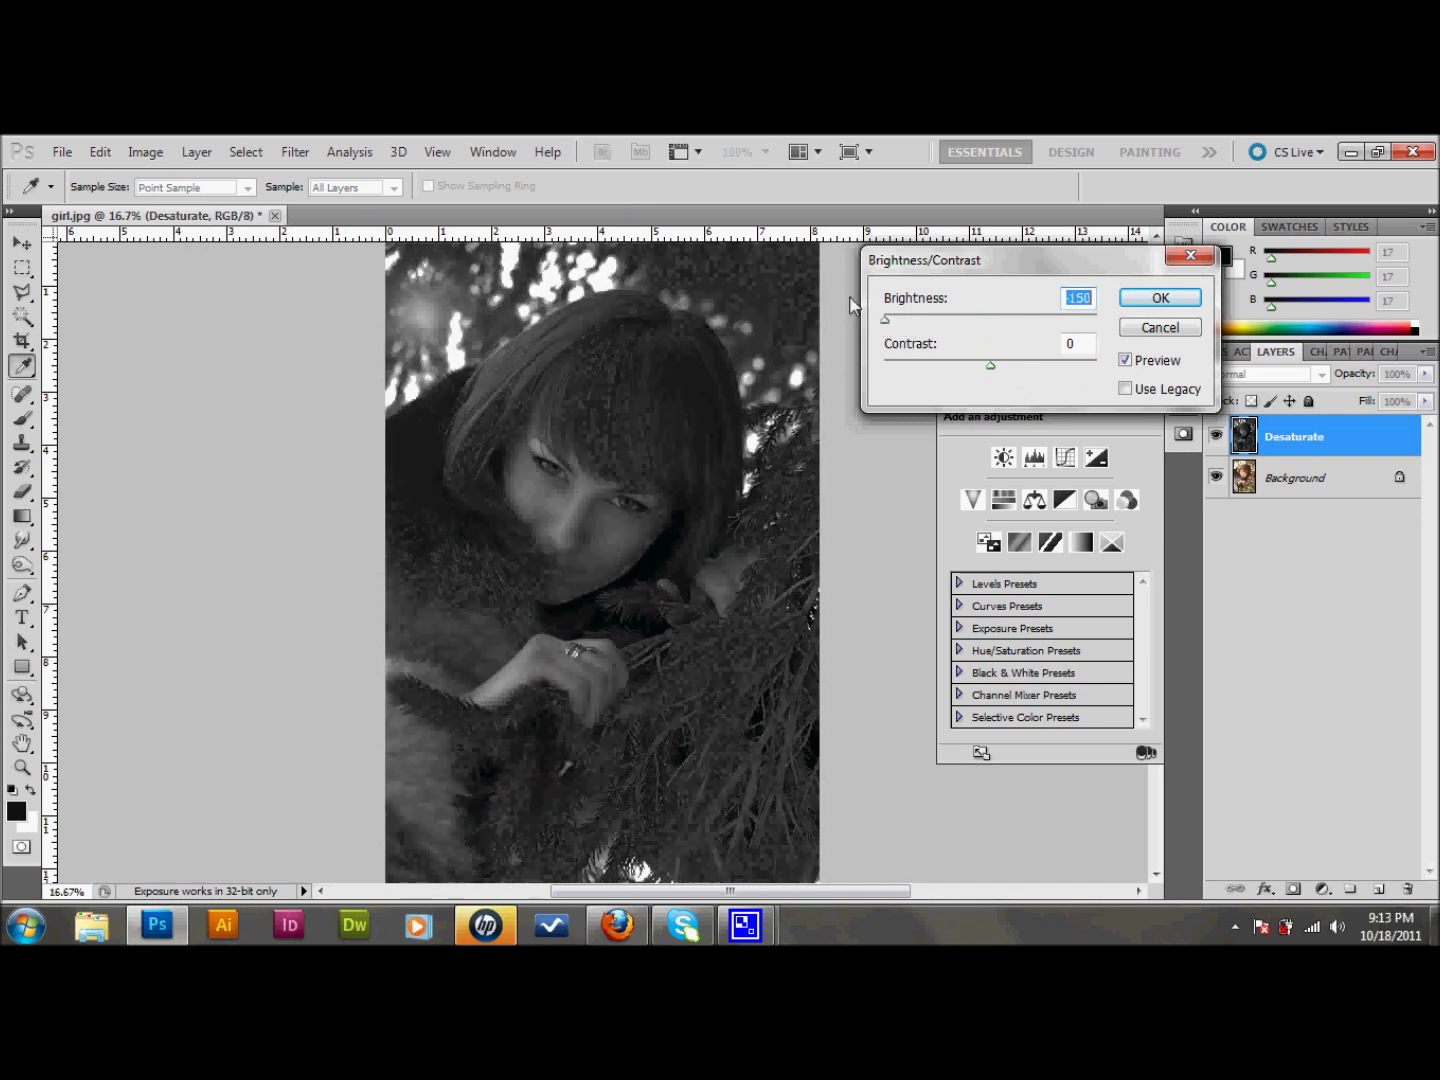
left_click(1180, 330)
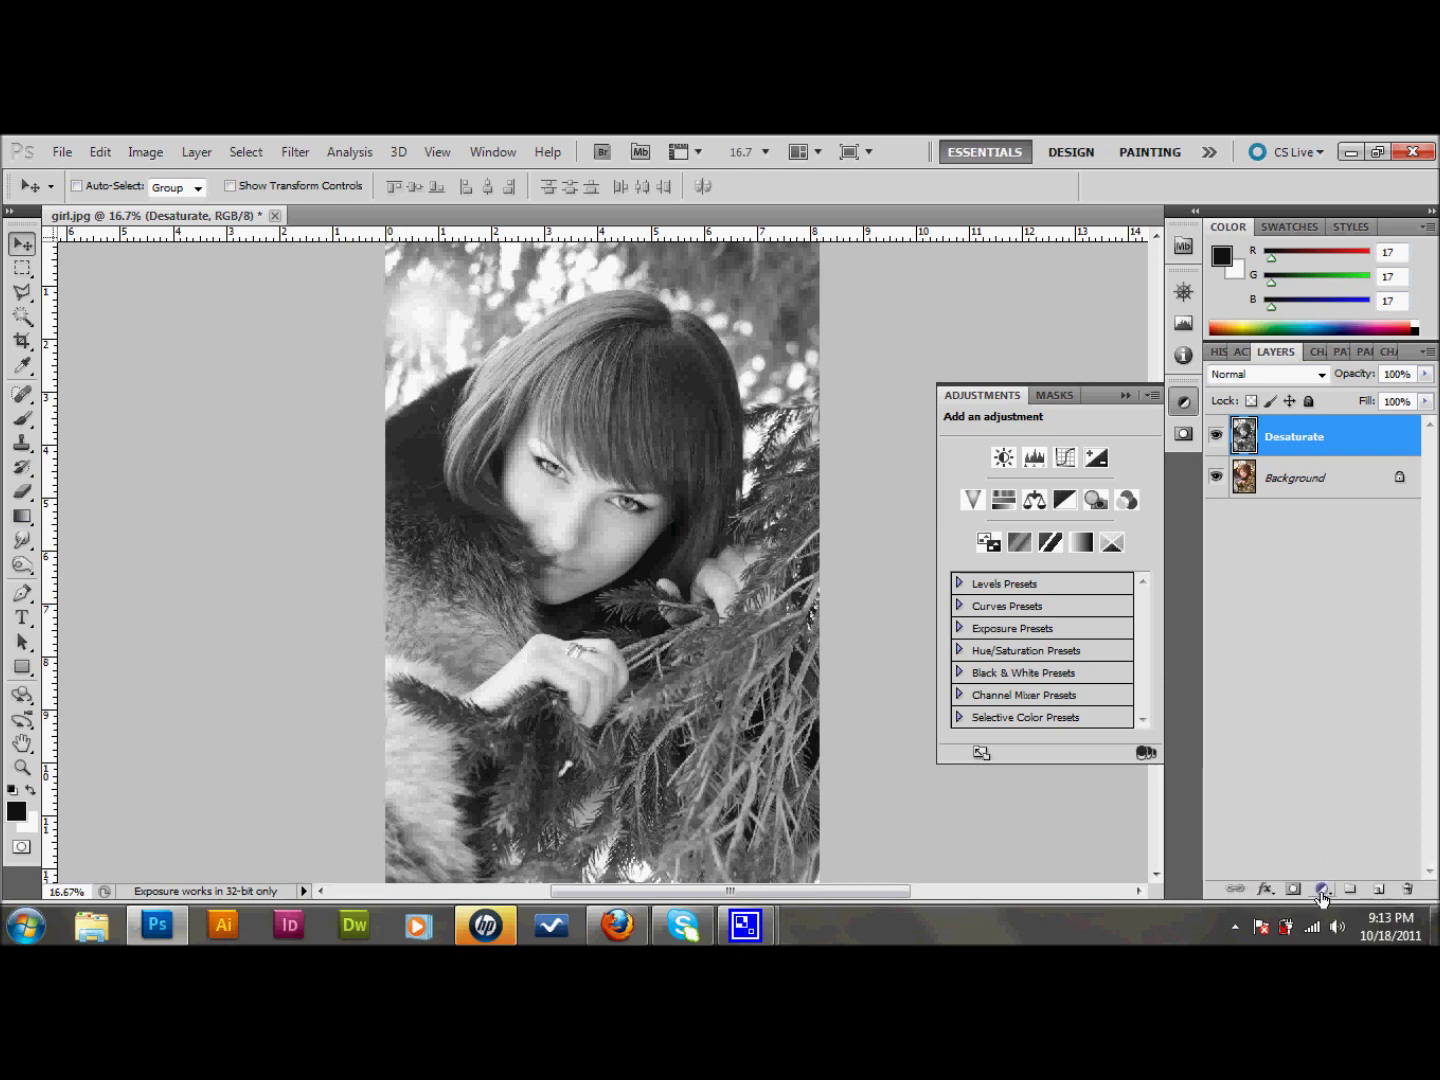
Step: Add a Brightness/Contrast adjustment layer with Brightness set to -150
left_click(1320, 887)
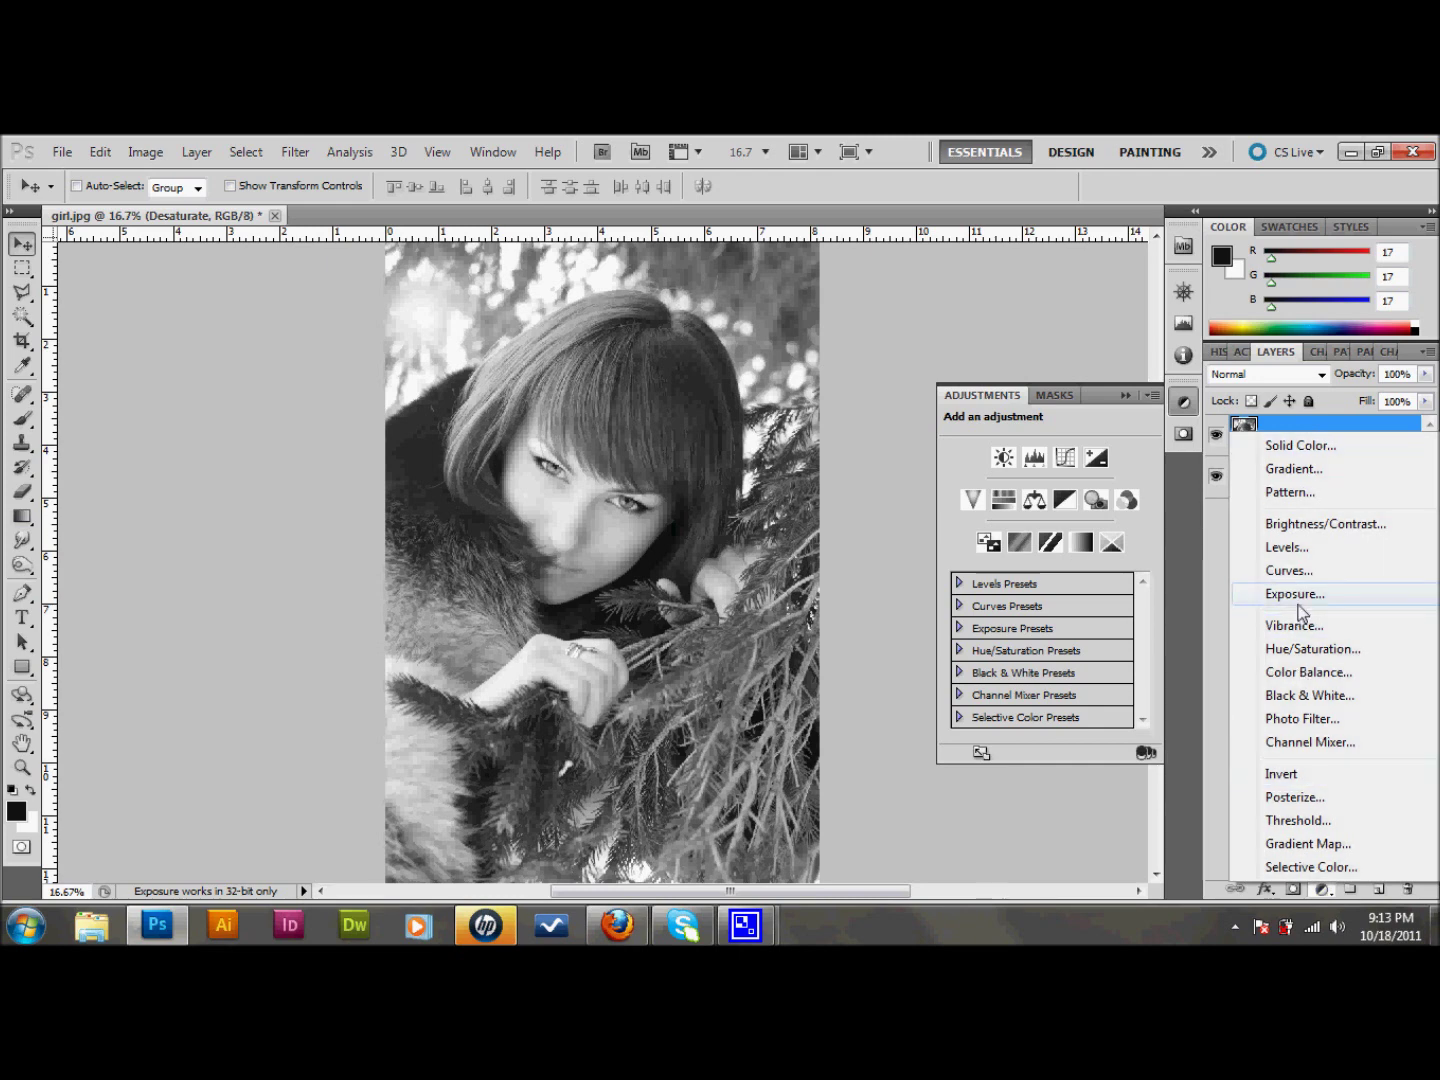
left_click(1305, 527)
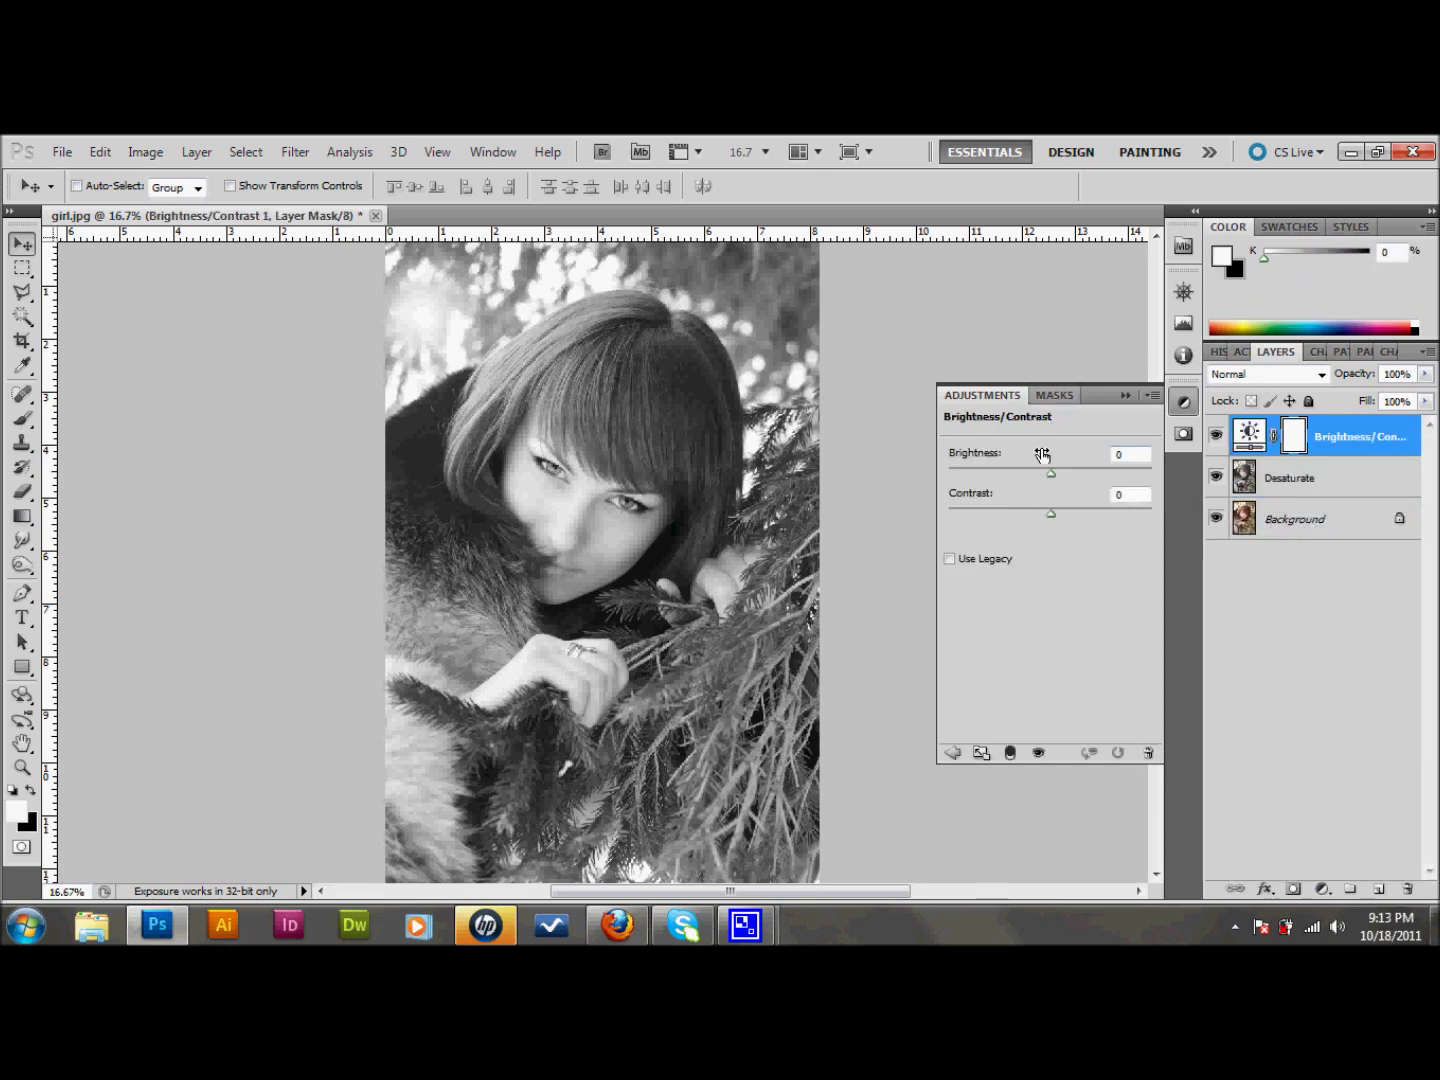
left_click_drag(1051, 472, 889, 452)
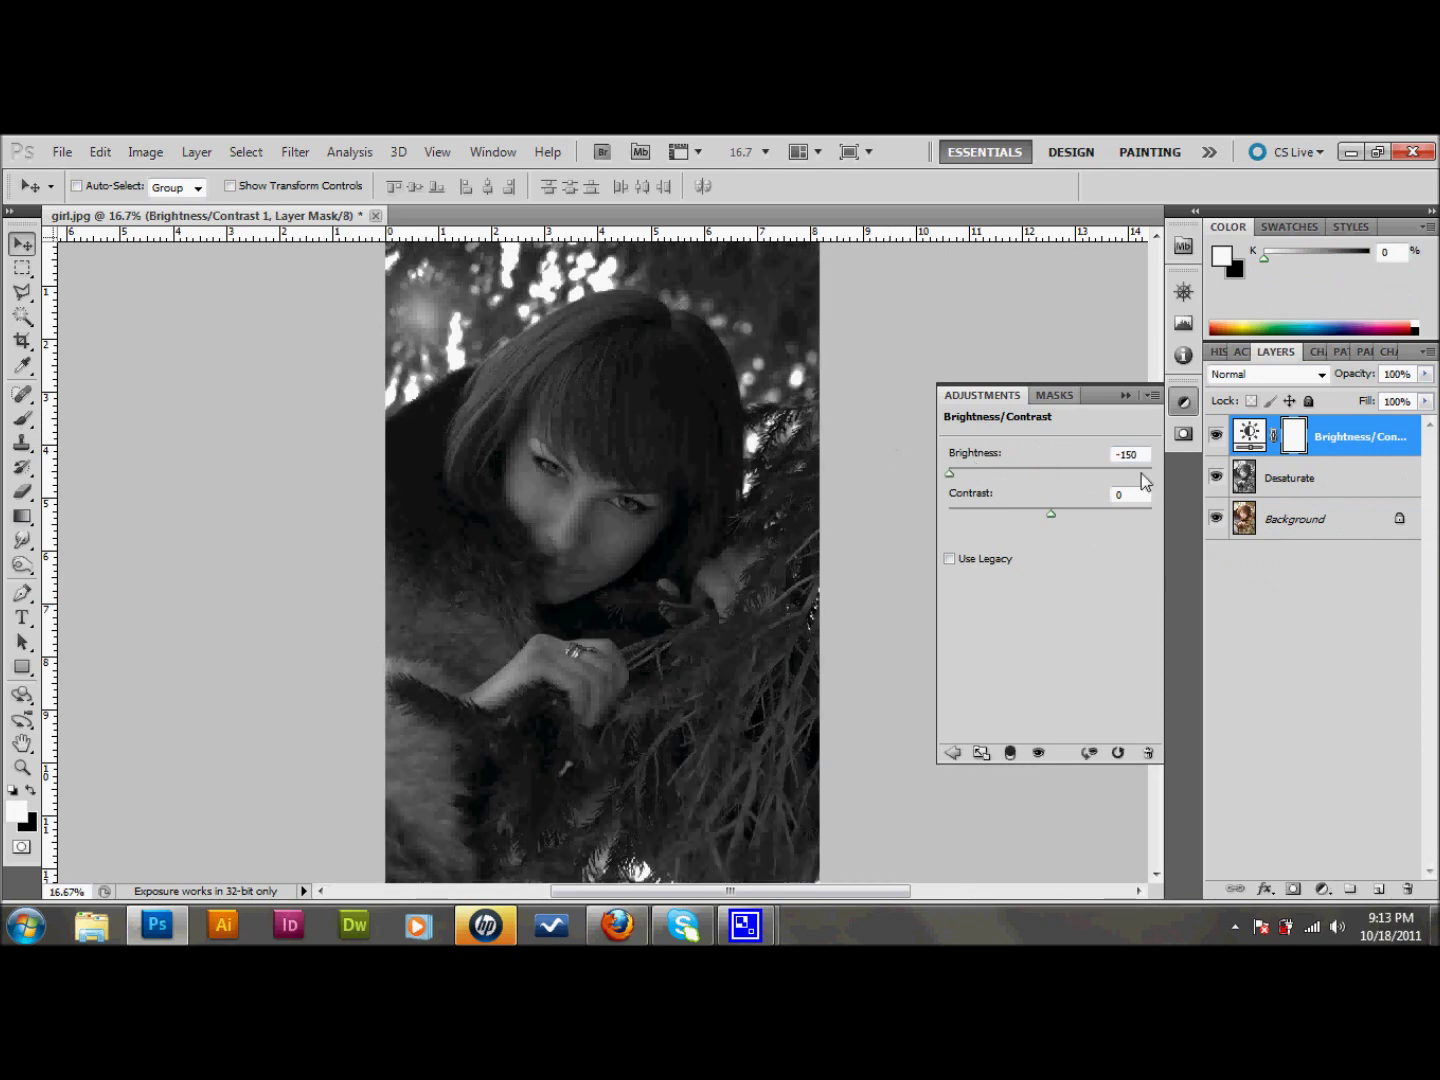
Step: Toggle the adjustment on and off to compare, leave it visible, and select the Desaturate layer
left_click(1218, 437)
left_click(1217, 437)
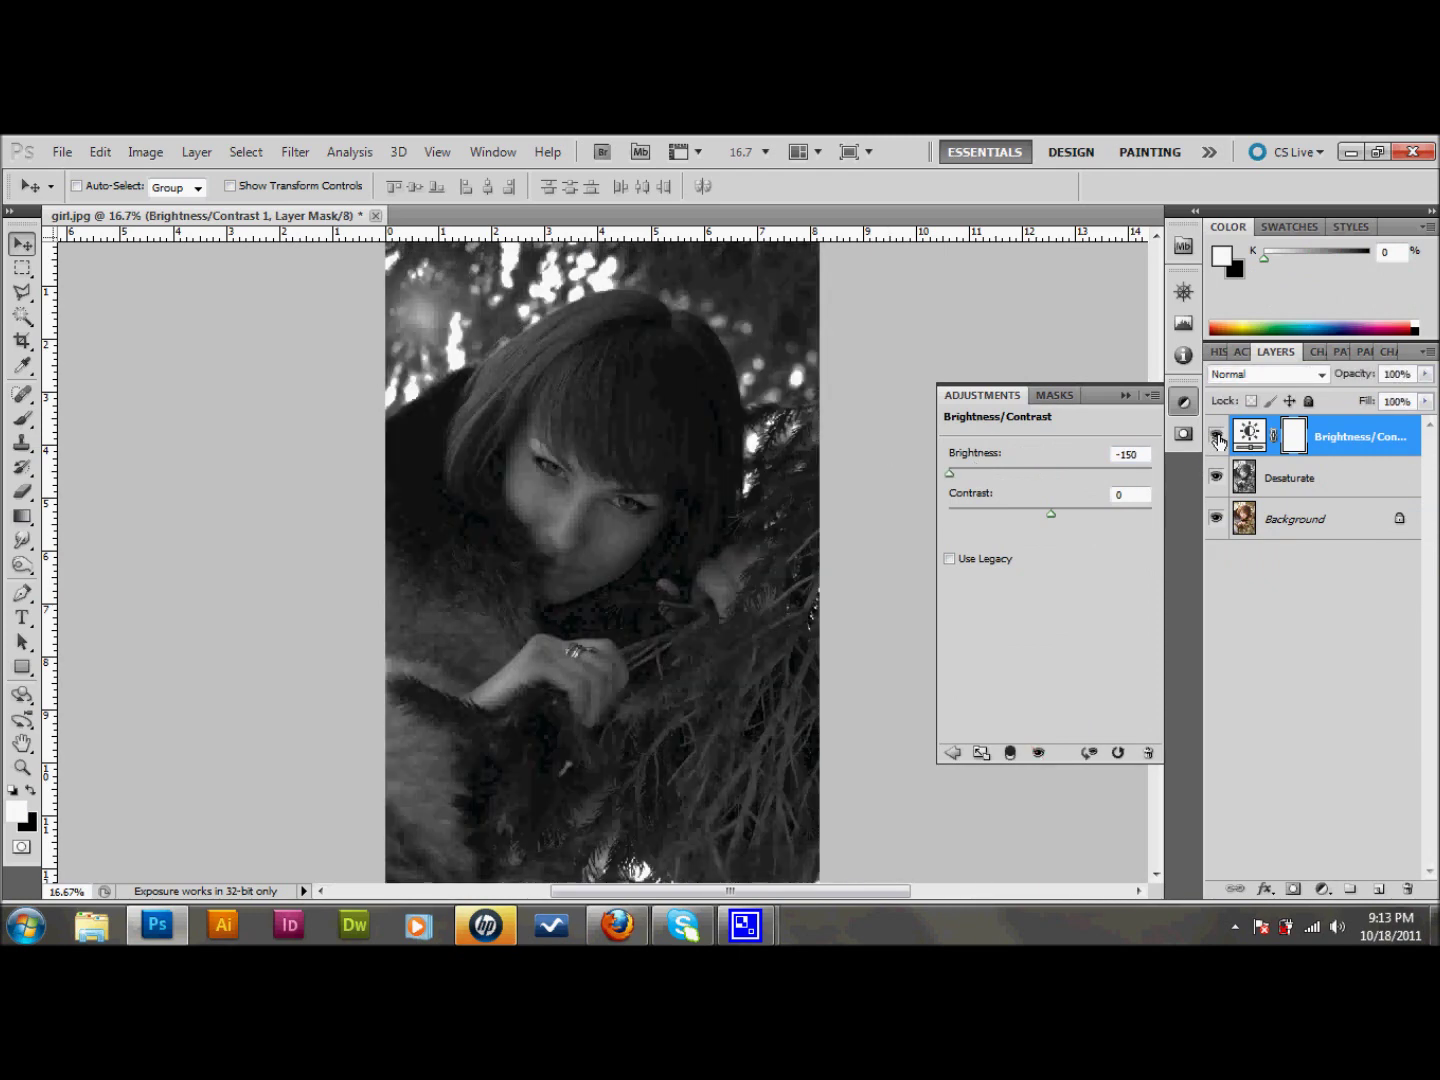
left_click(1217, 436)
left_click(1217, 436)
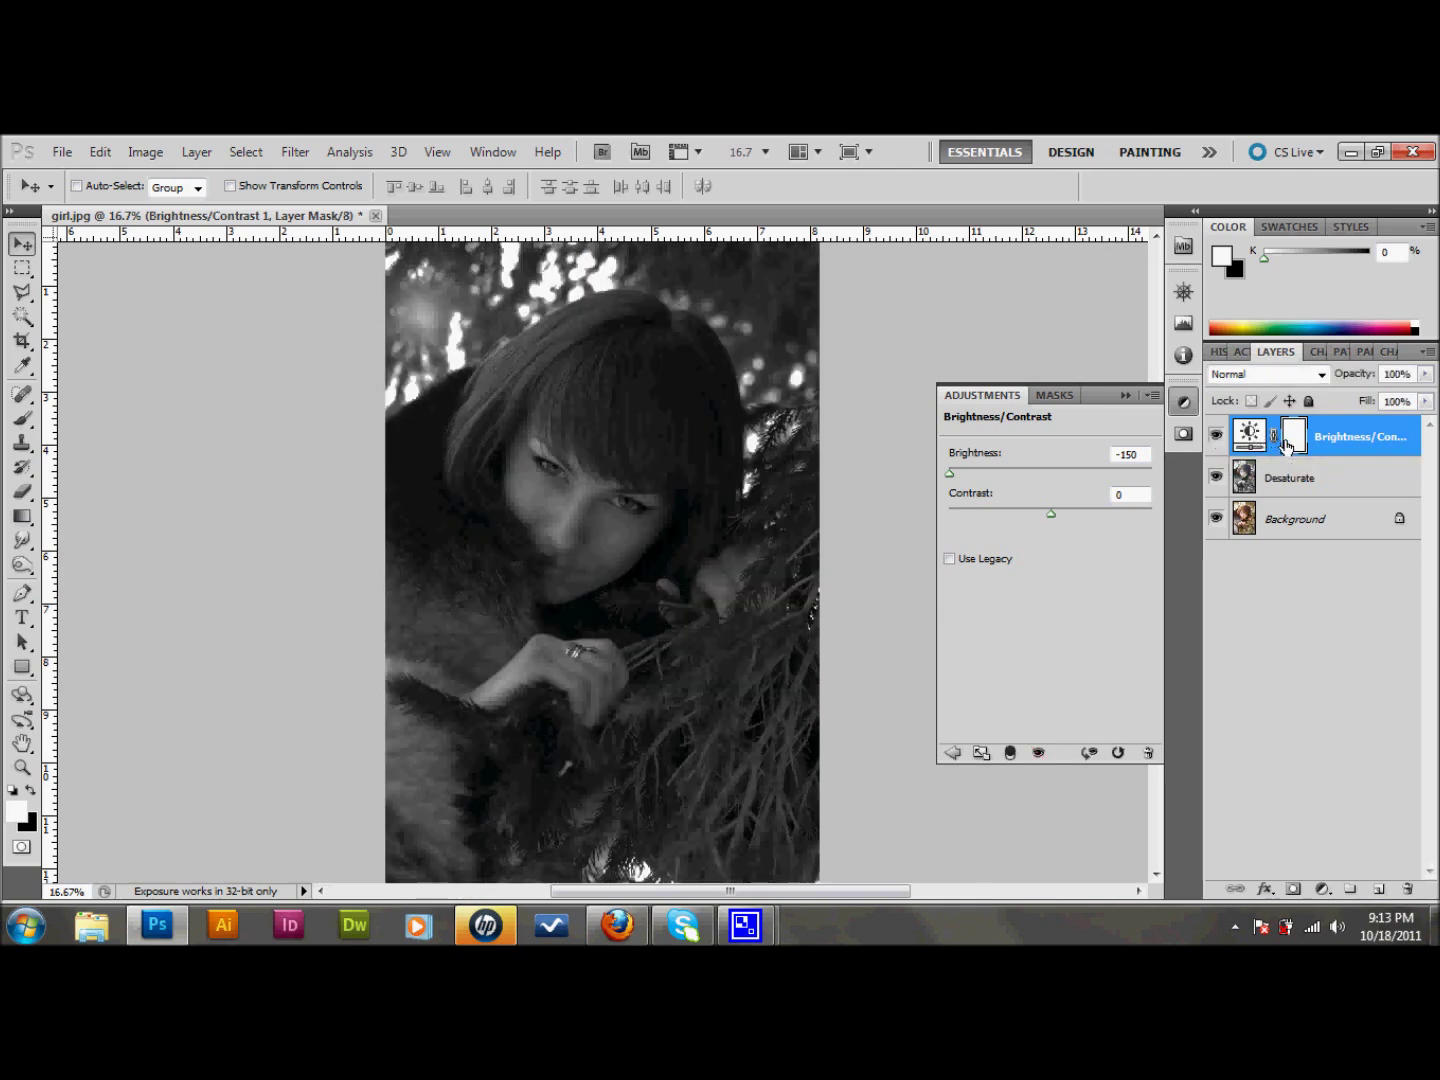
left_click(1218, 437)
left_click(1217, 436)
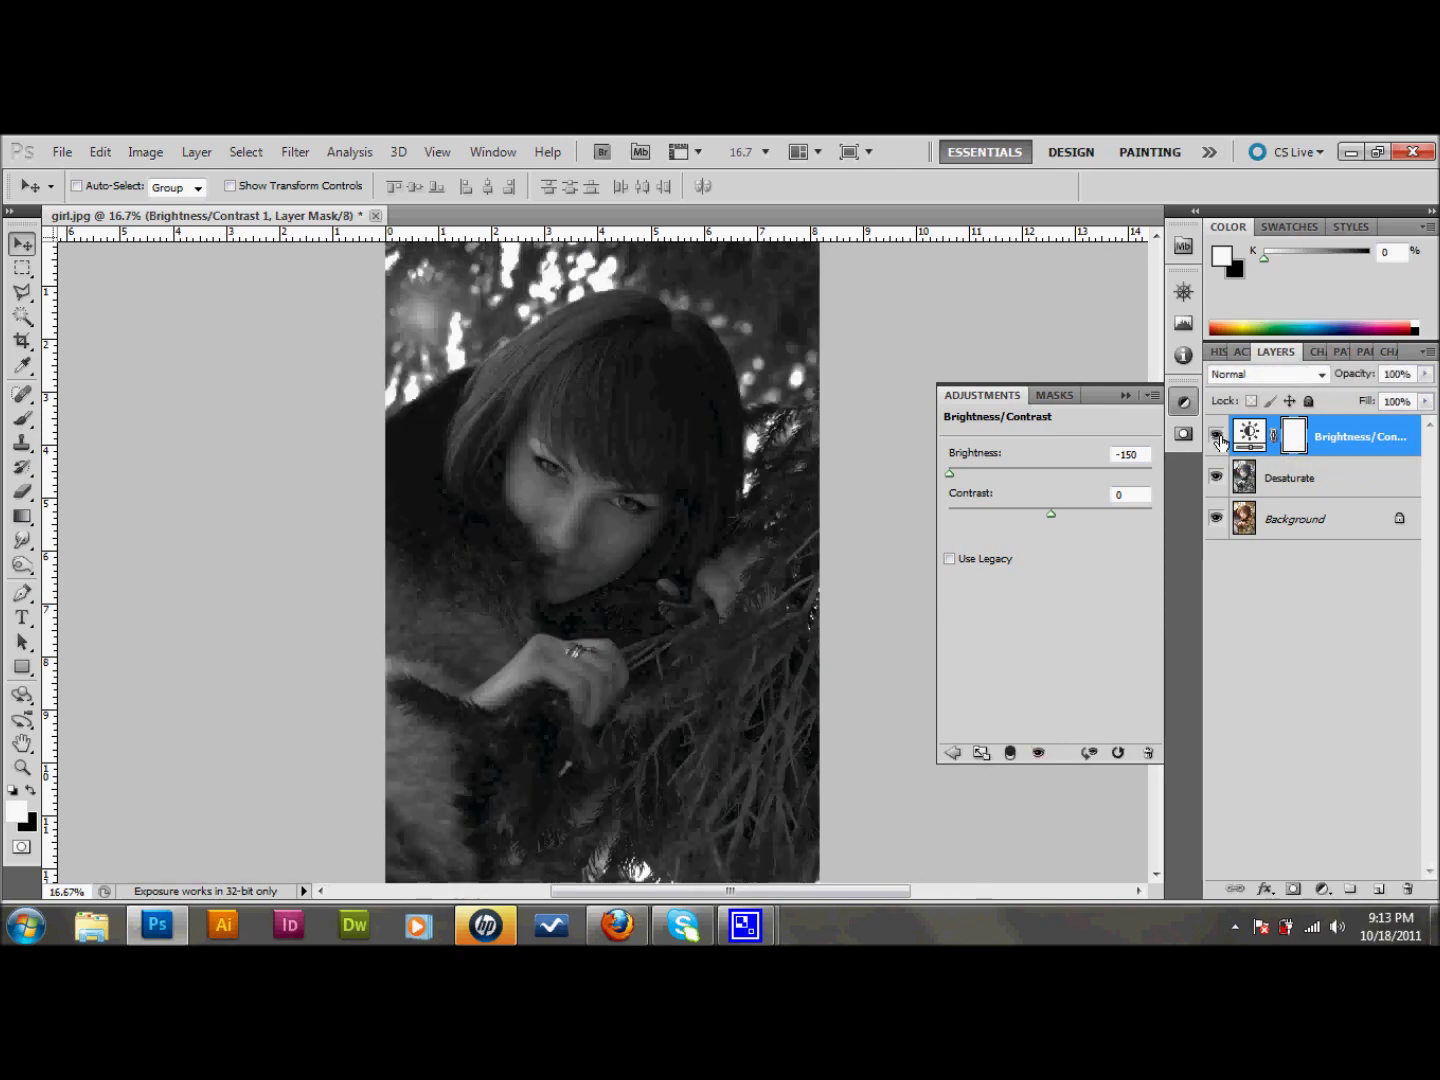
left_click(1326, 480)
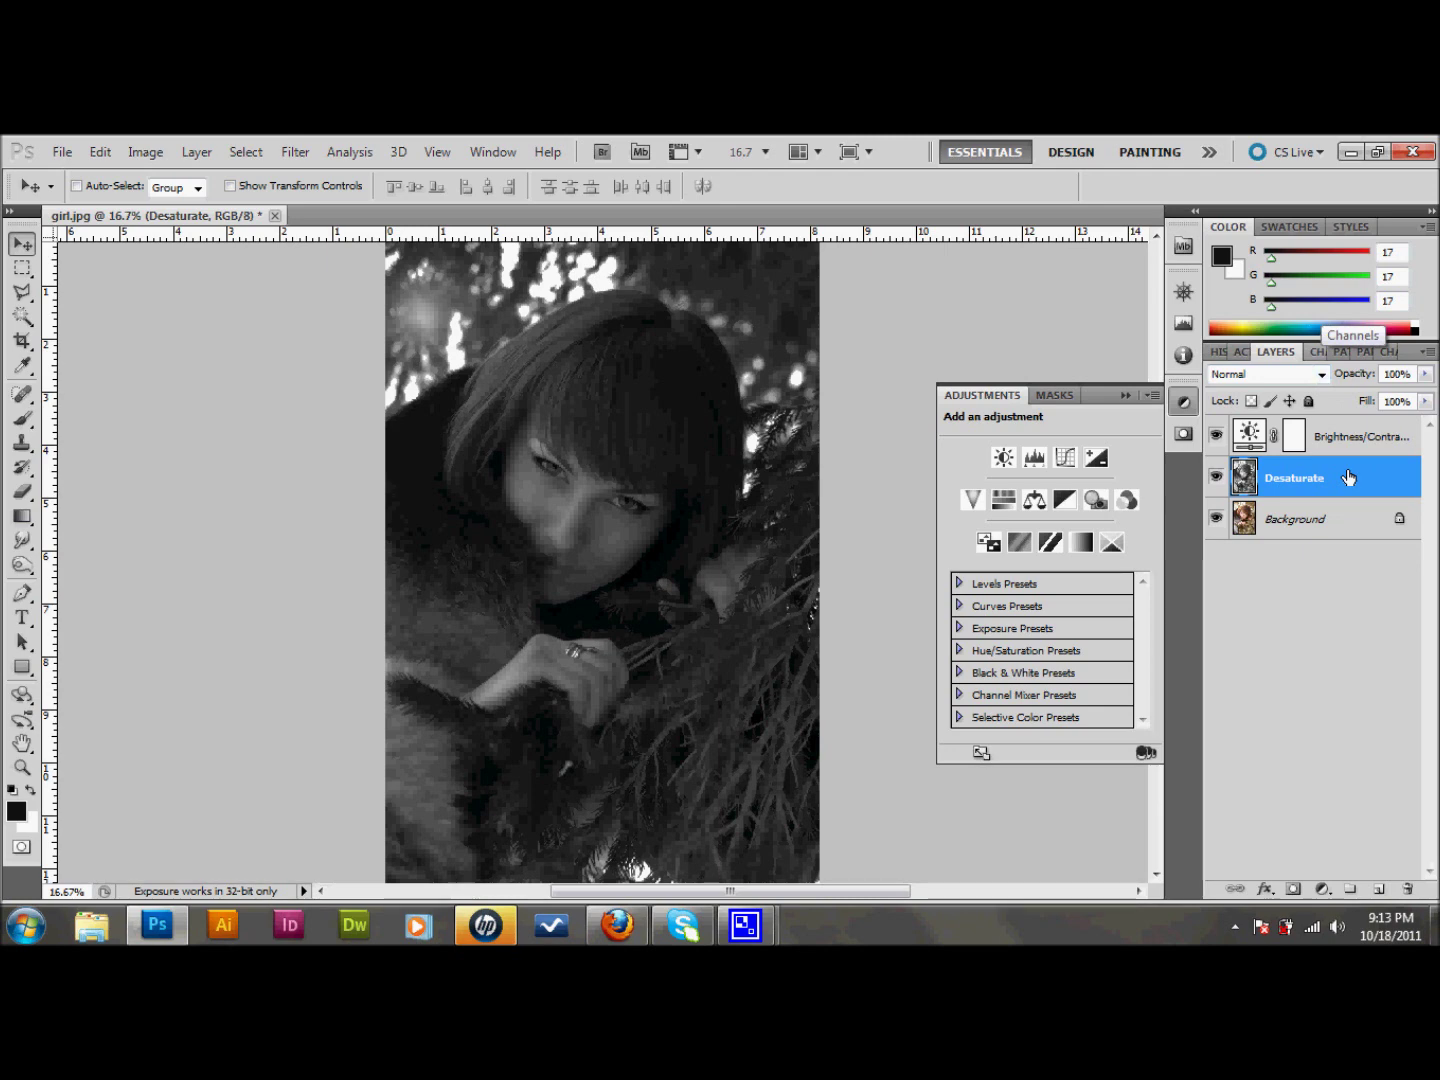
Step: Duplicate the Desaturate layer, undo the extra copy, and rename the duplicate 'Motion Blur'
left_click_drag(1347, 479, 1379, 895)
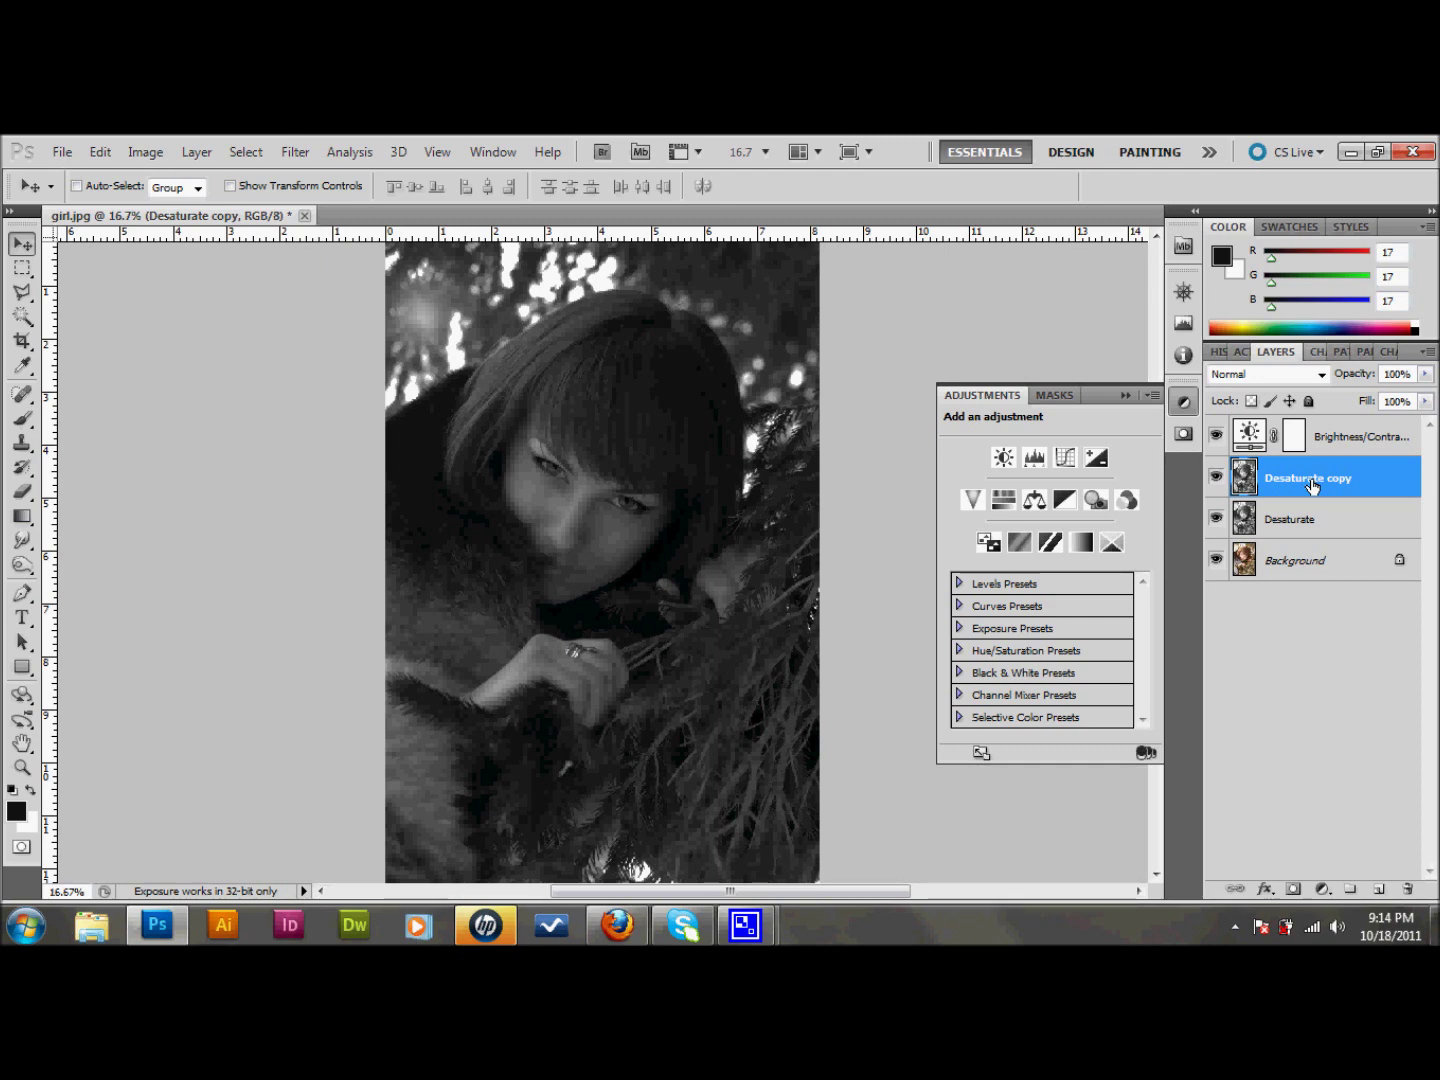
key("ctrl+j")
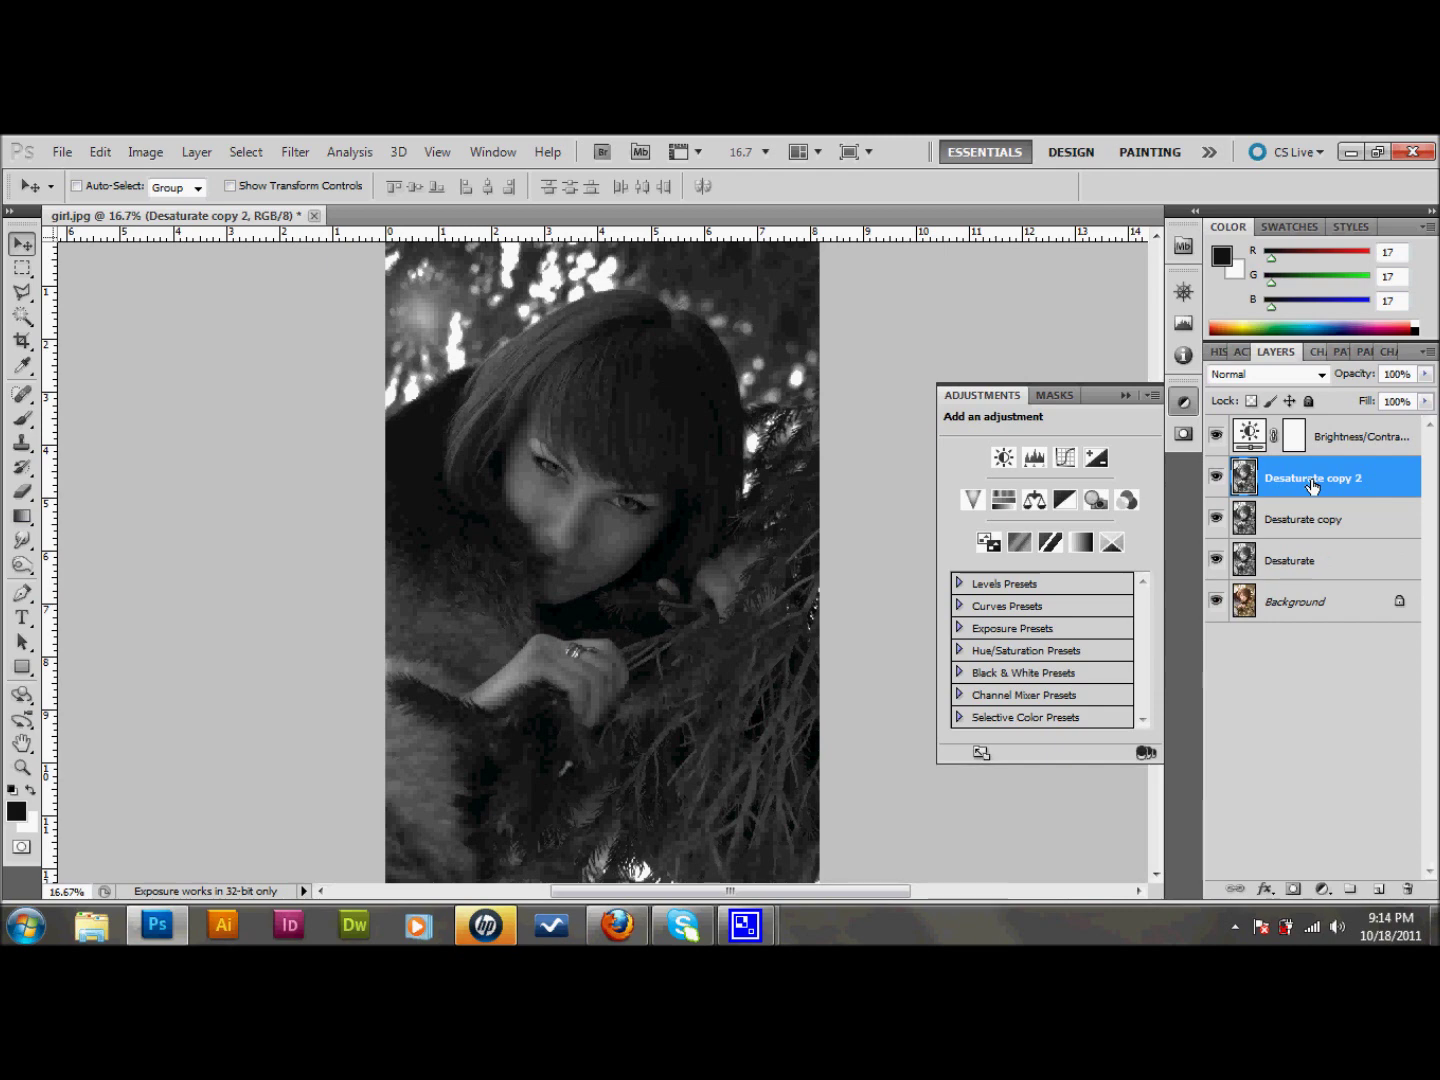
key("ctrl+z")
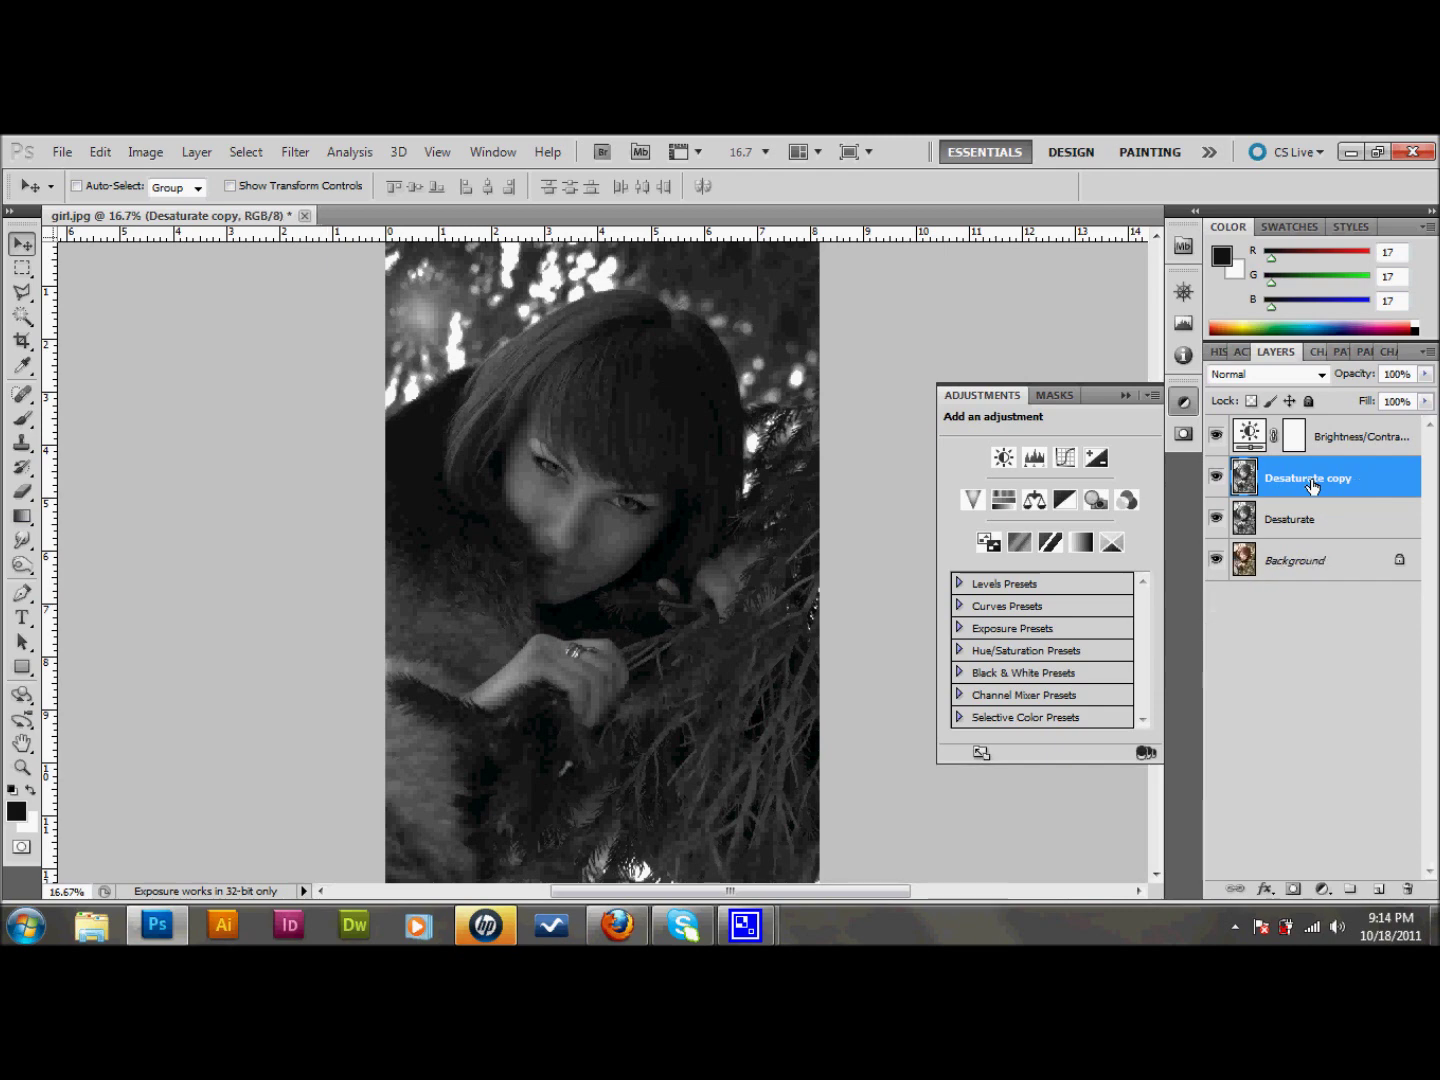
double_click(1312, 484)
type("Motion Blur")
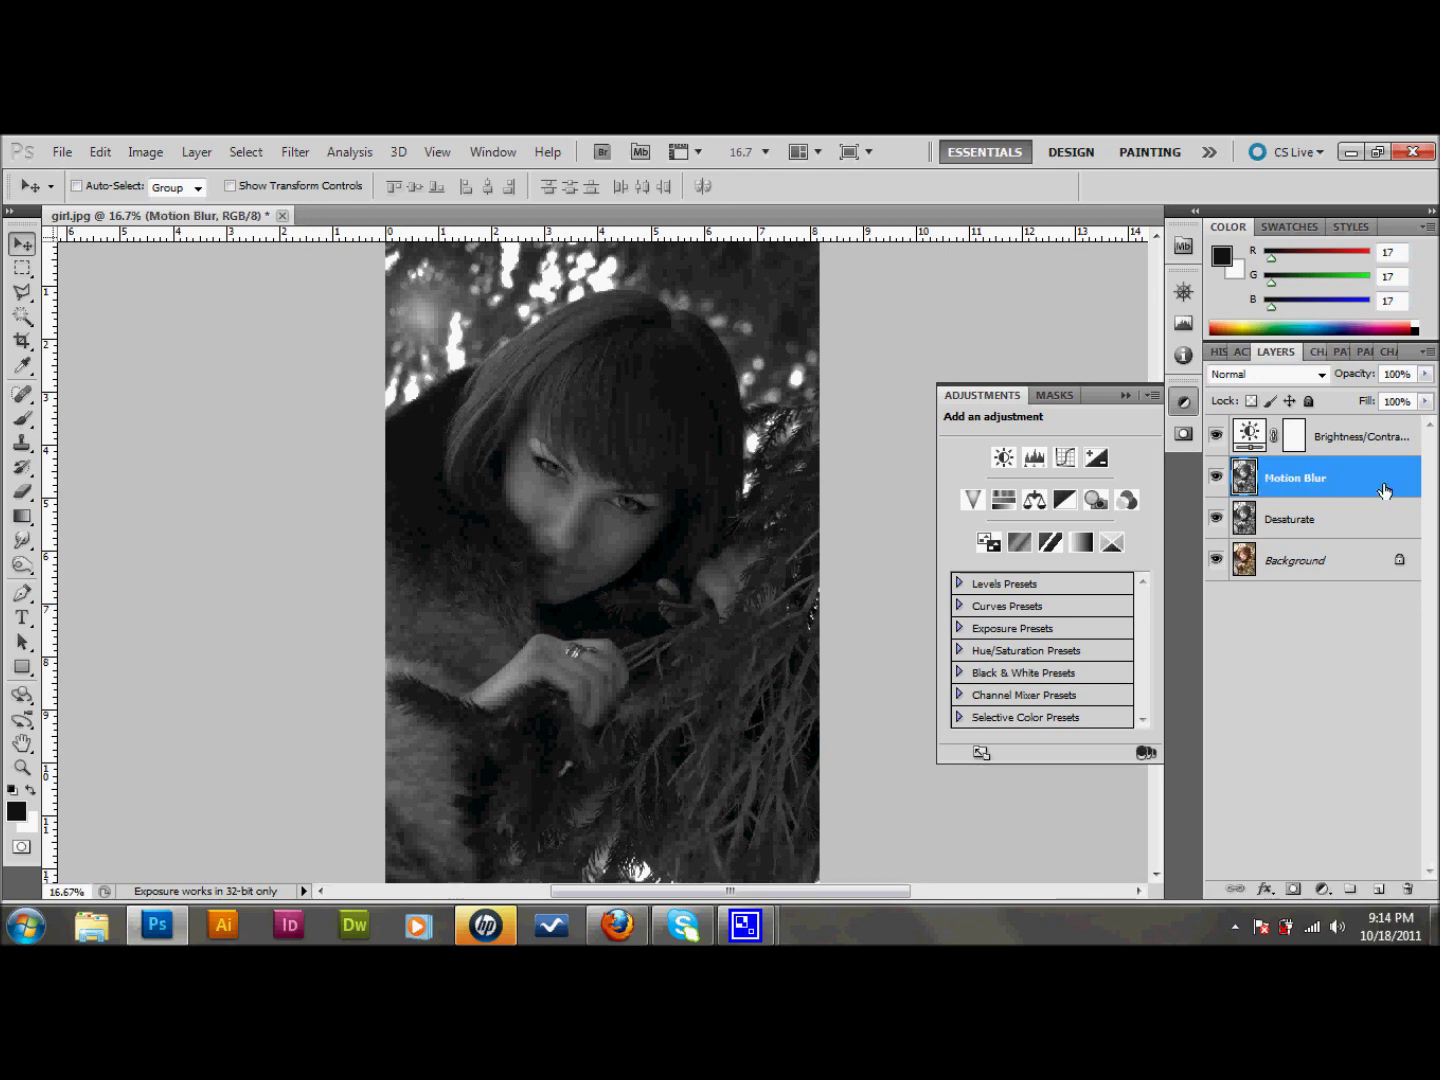
Step: Apply a Motion Blur filter at angle 0 with a 300-pixel distance
left_click(304, 154)
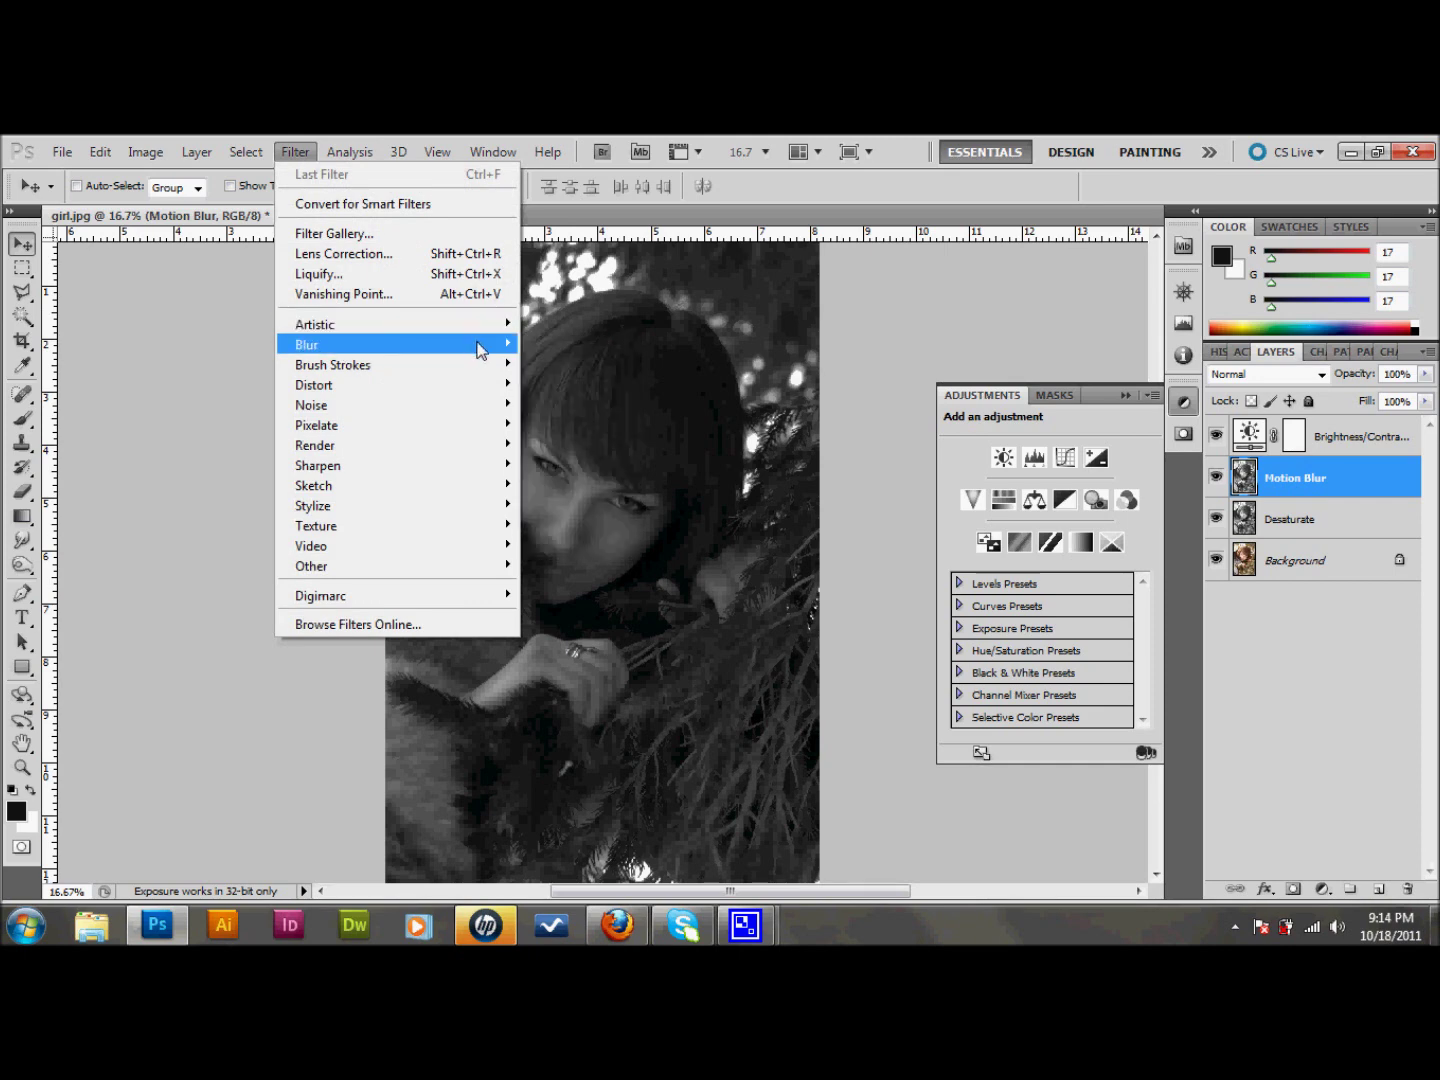
mouse_move(477, 349)
left_click(563, 464)
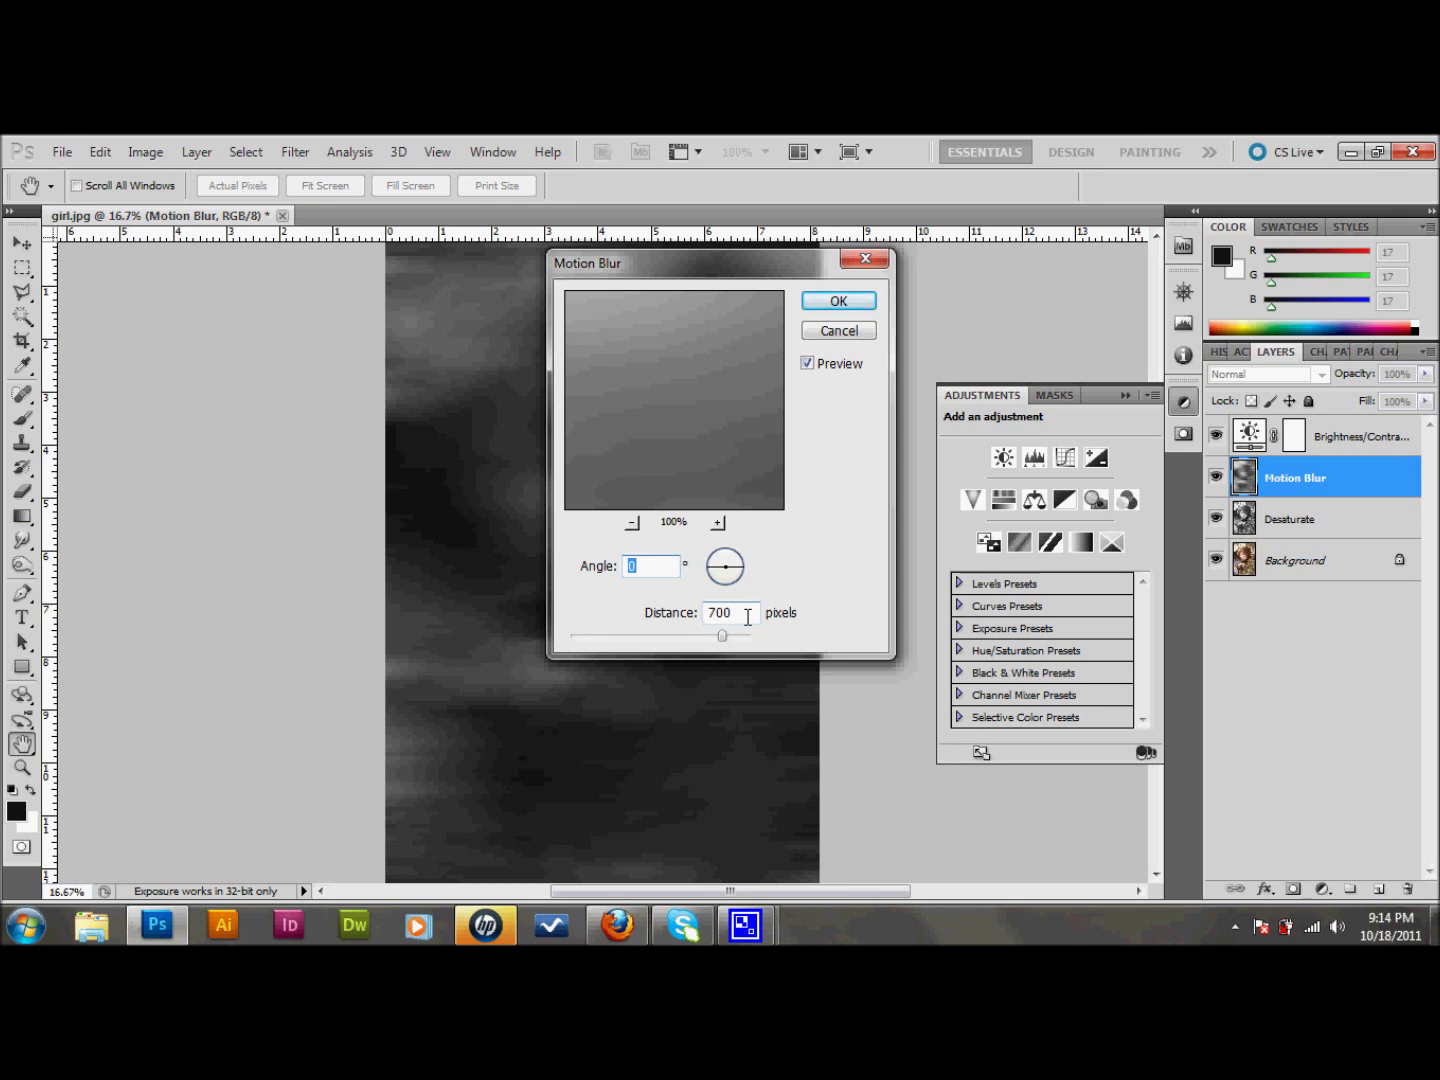
left_click_drag(717, 269, 1006, 251)
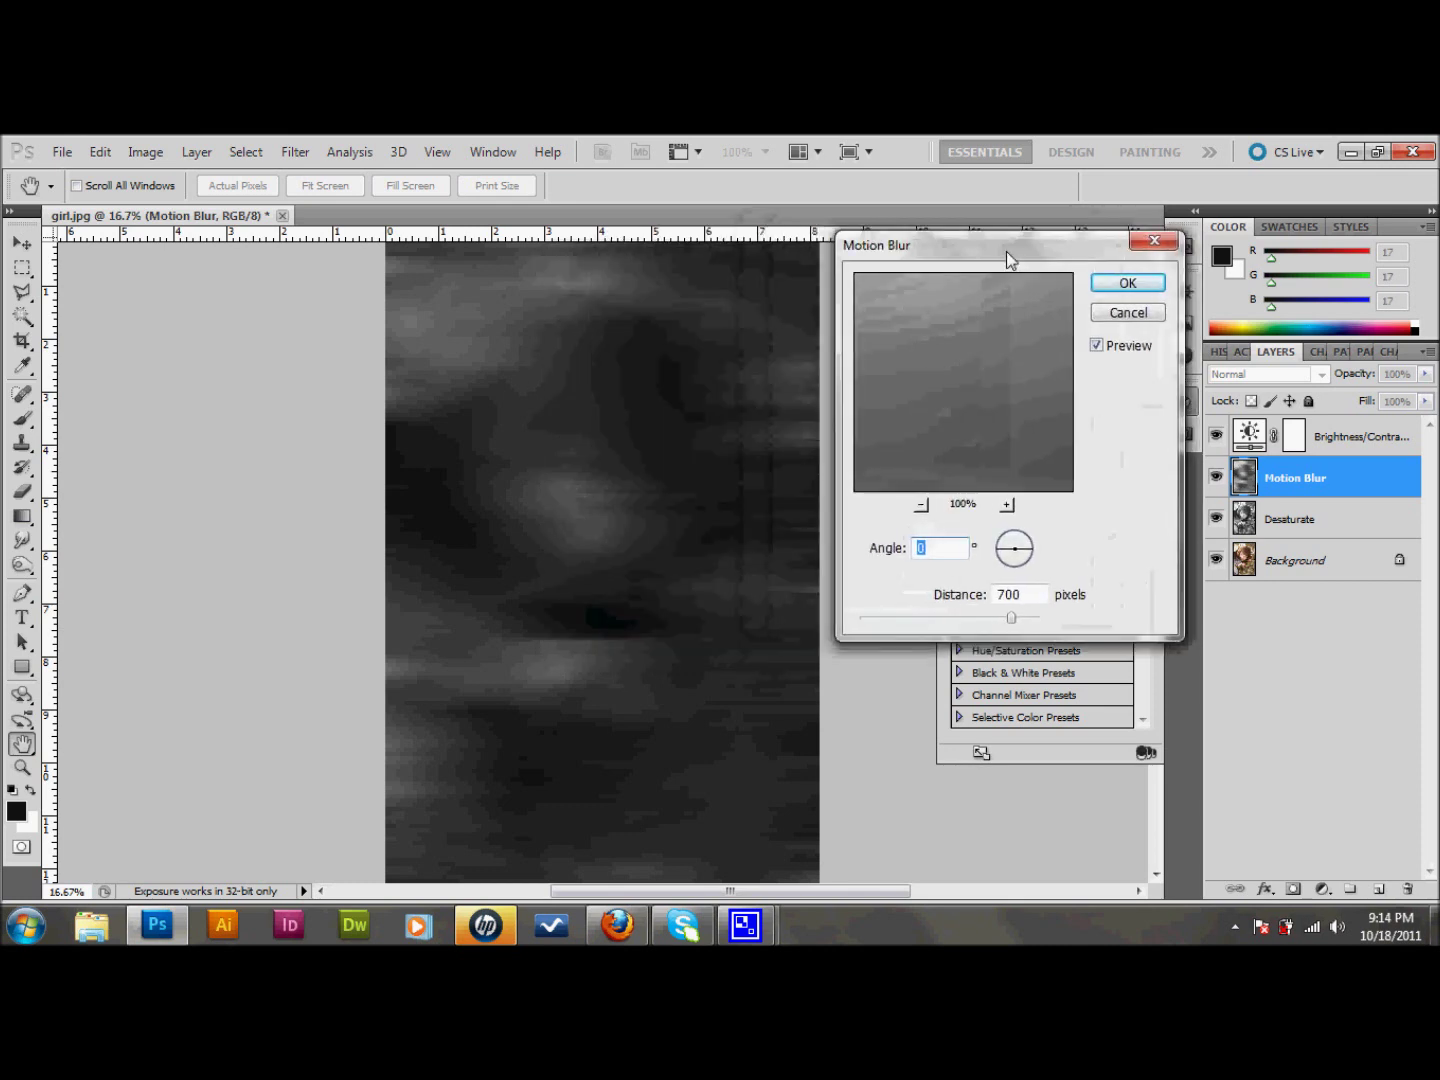
left_click_drag(1026, 599, 973, 596)
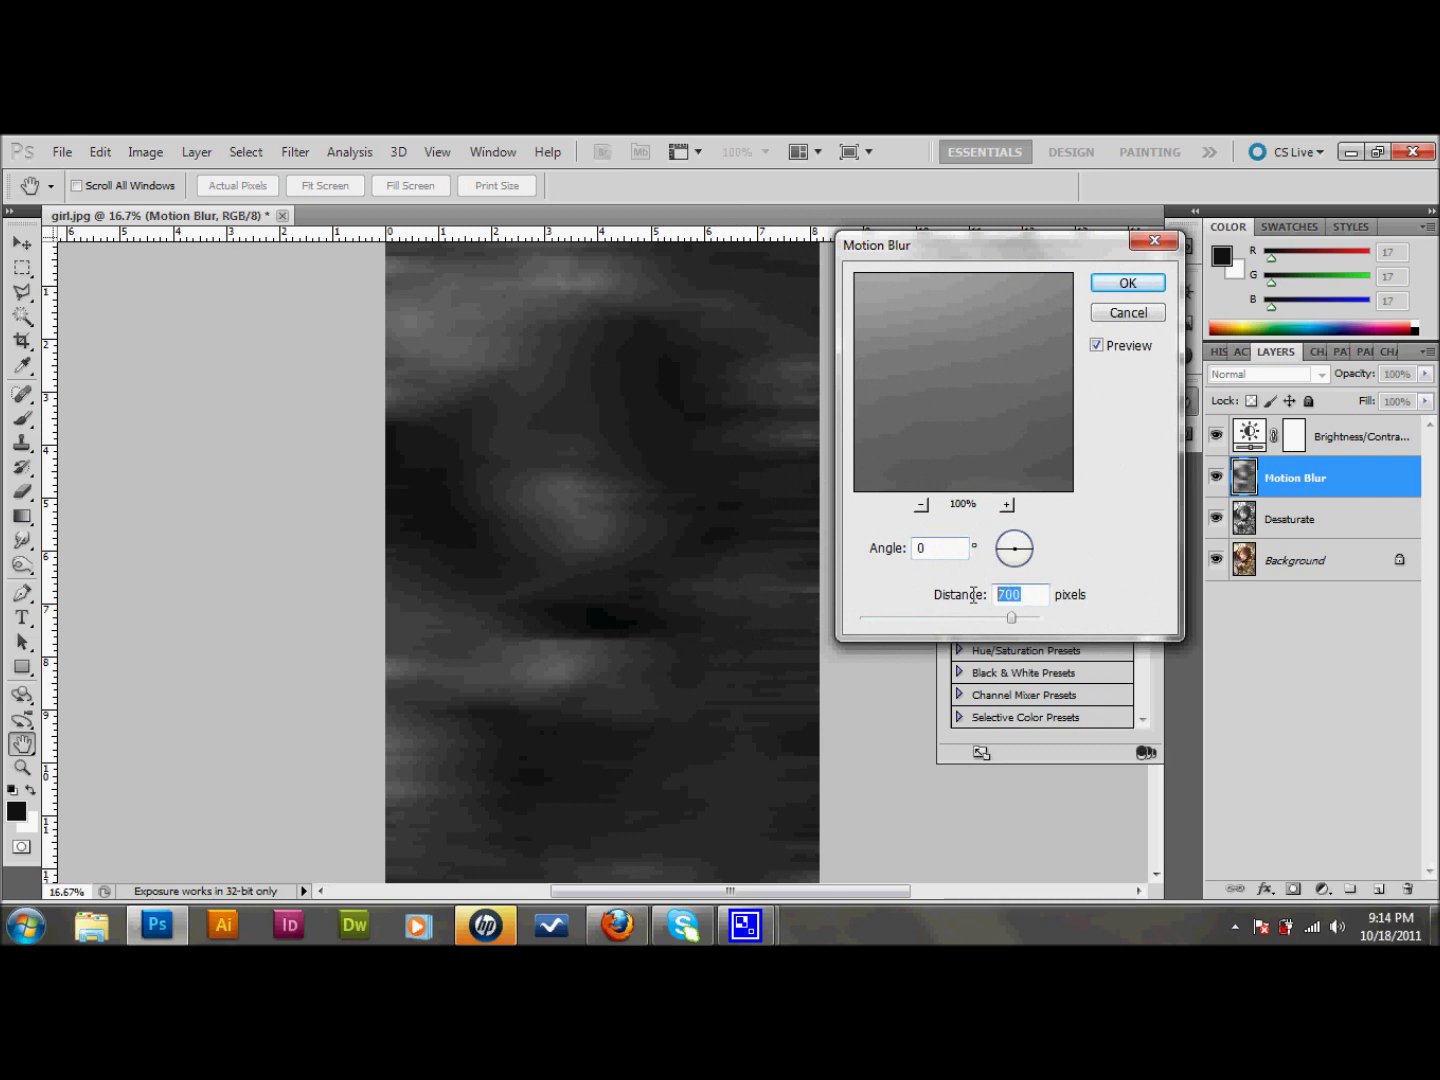
type("500")
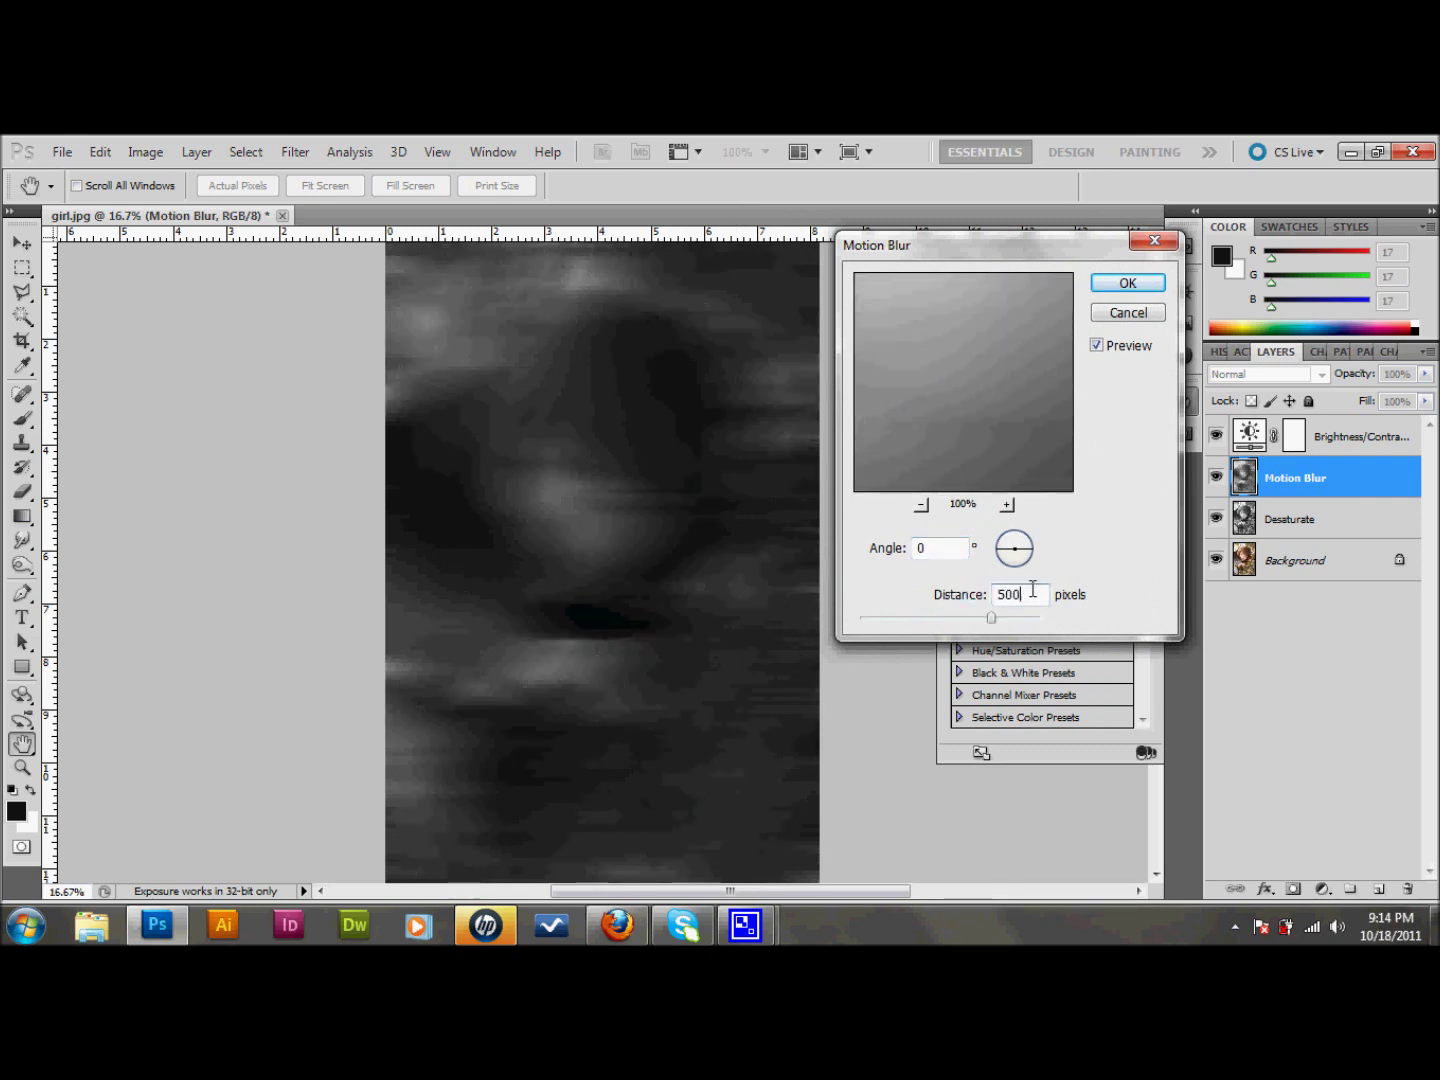
left_click_drag(1032, 596, 978, 595)
type("300")
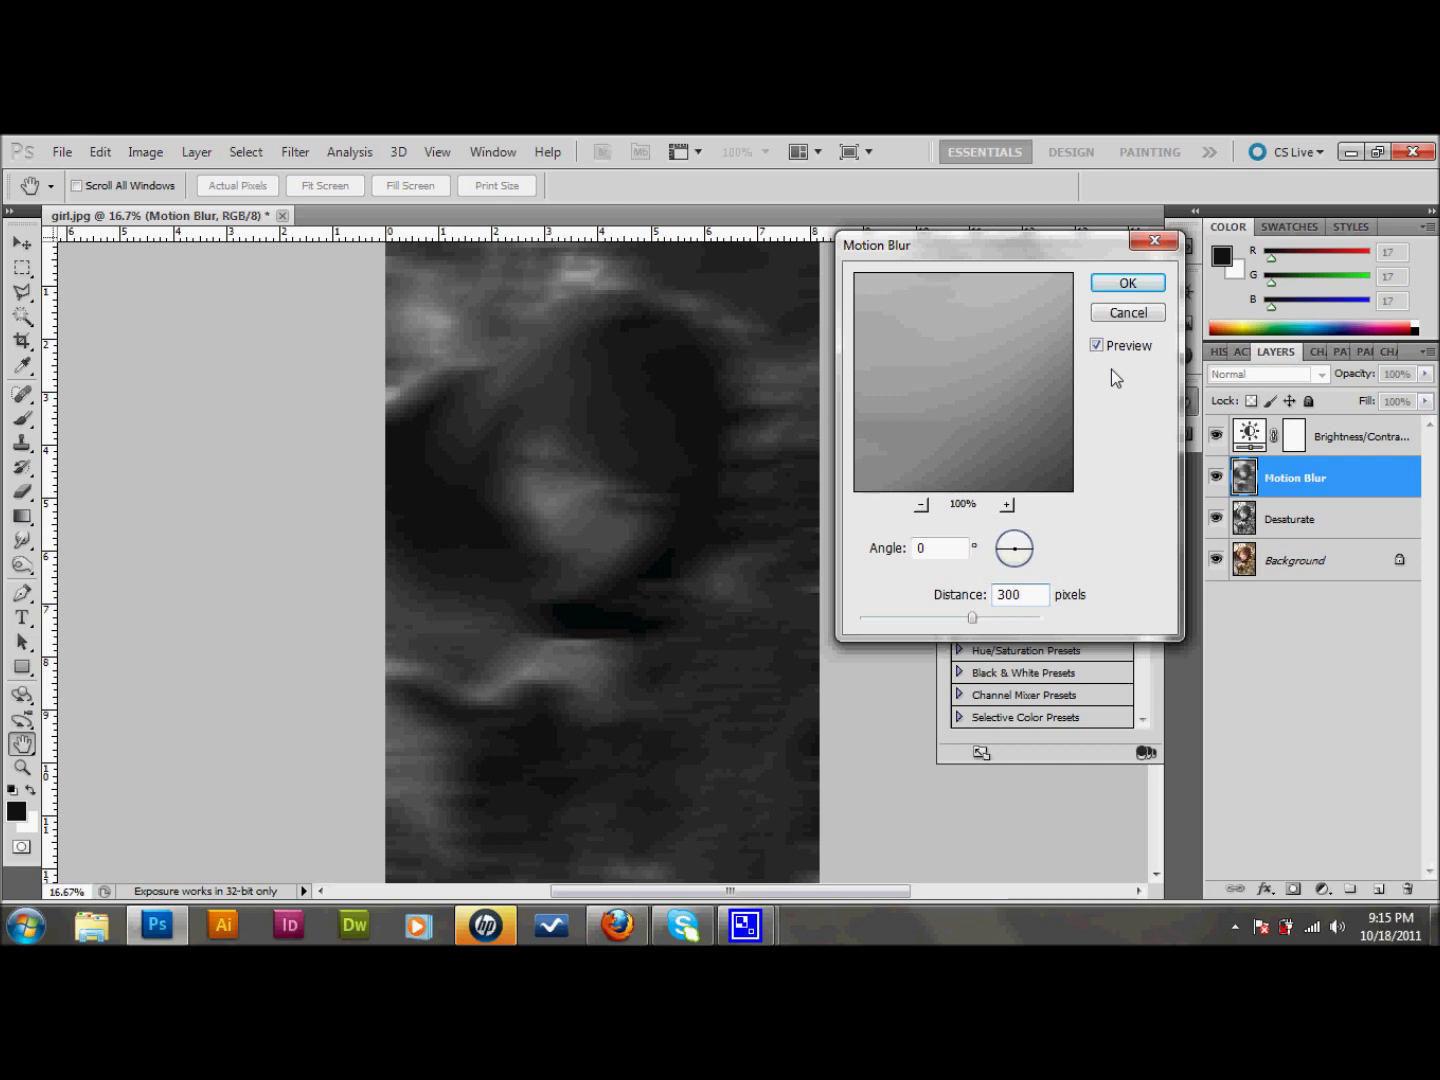
left_click(1123, 289)
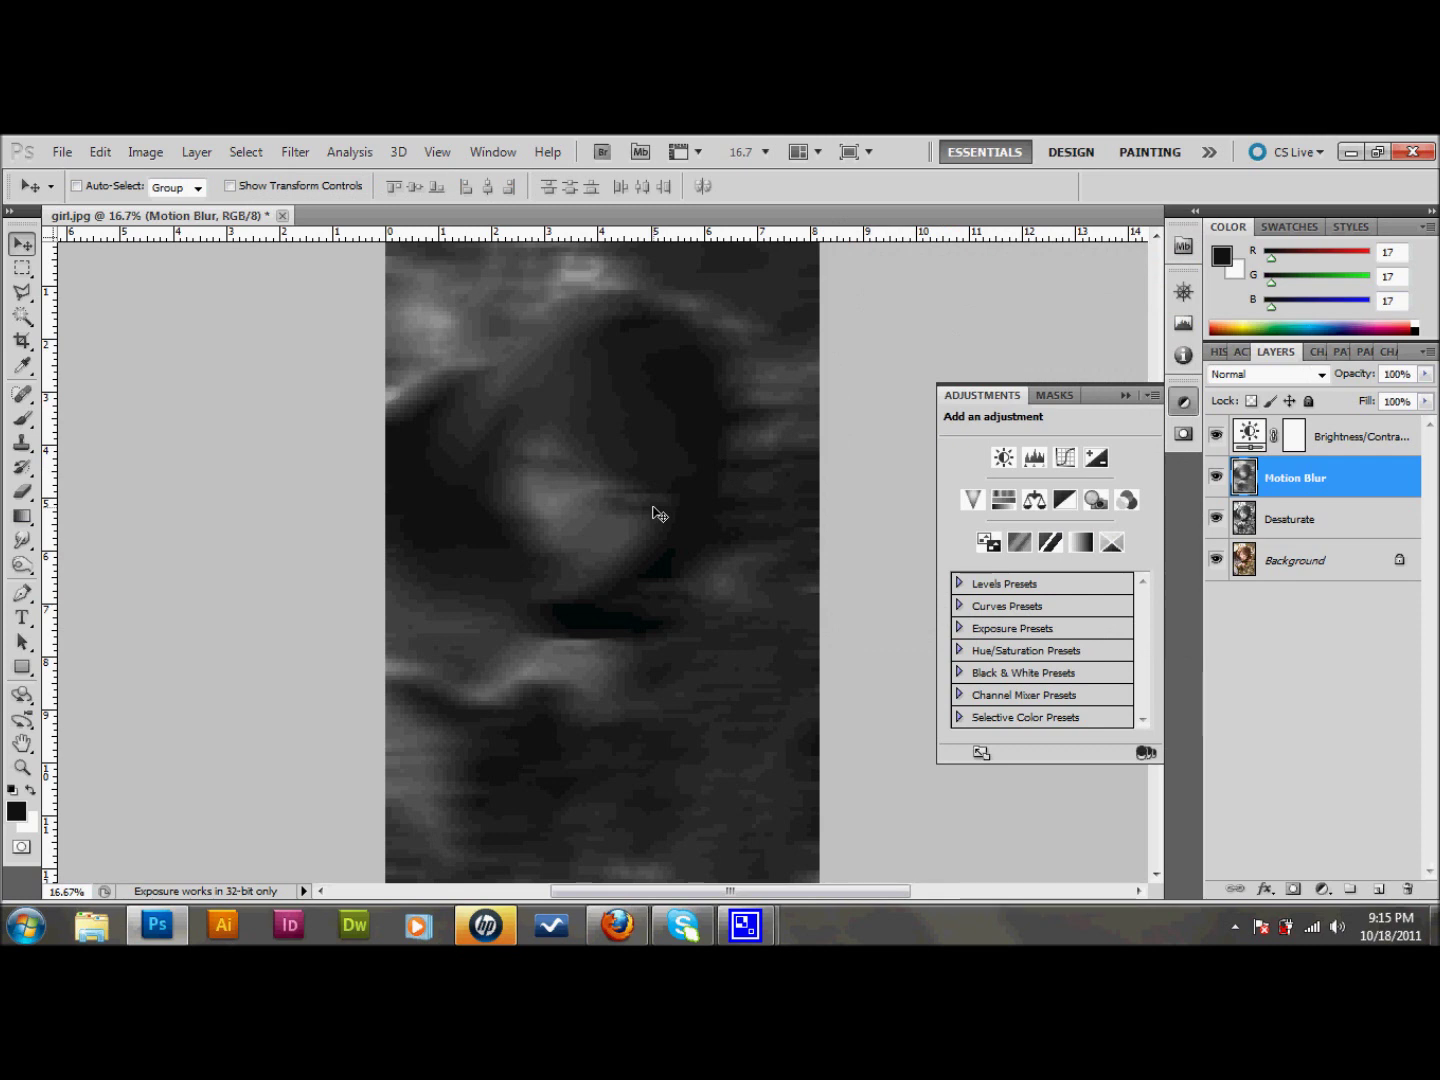
Step: Add a layer mask to Motion Blur and set the Eraser to 10% opacity, 862 px, 0% hardness
left_click(1294, 889)
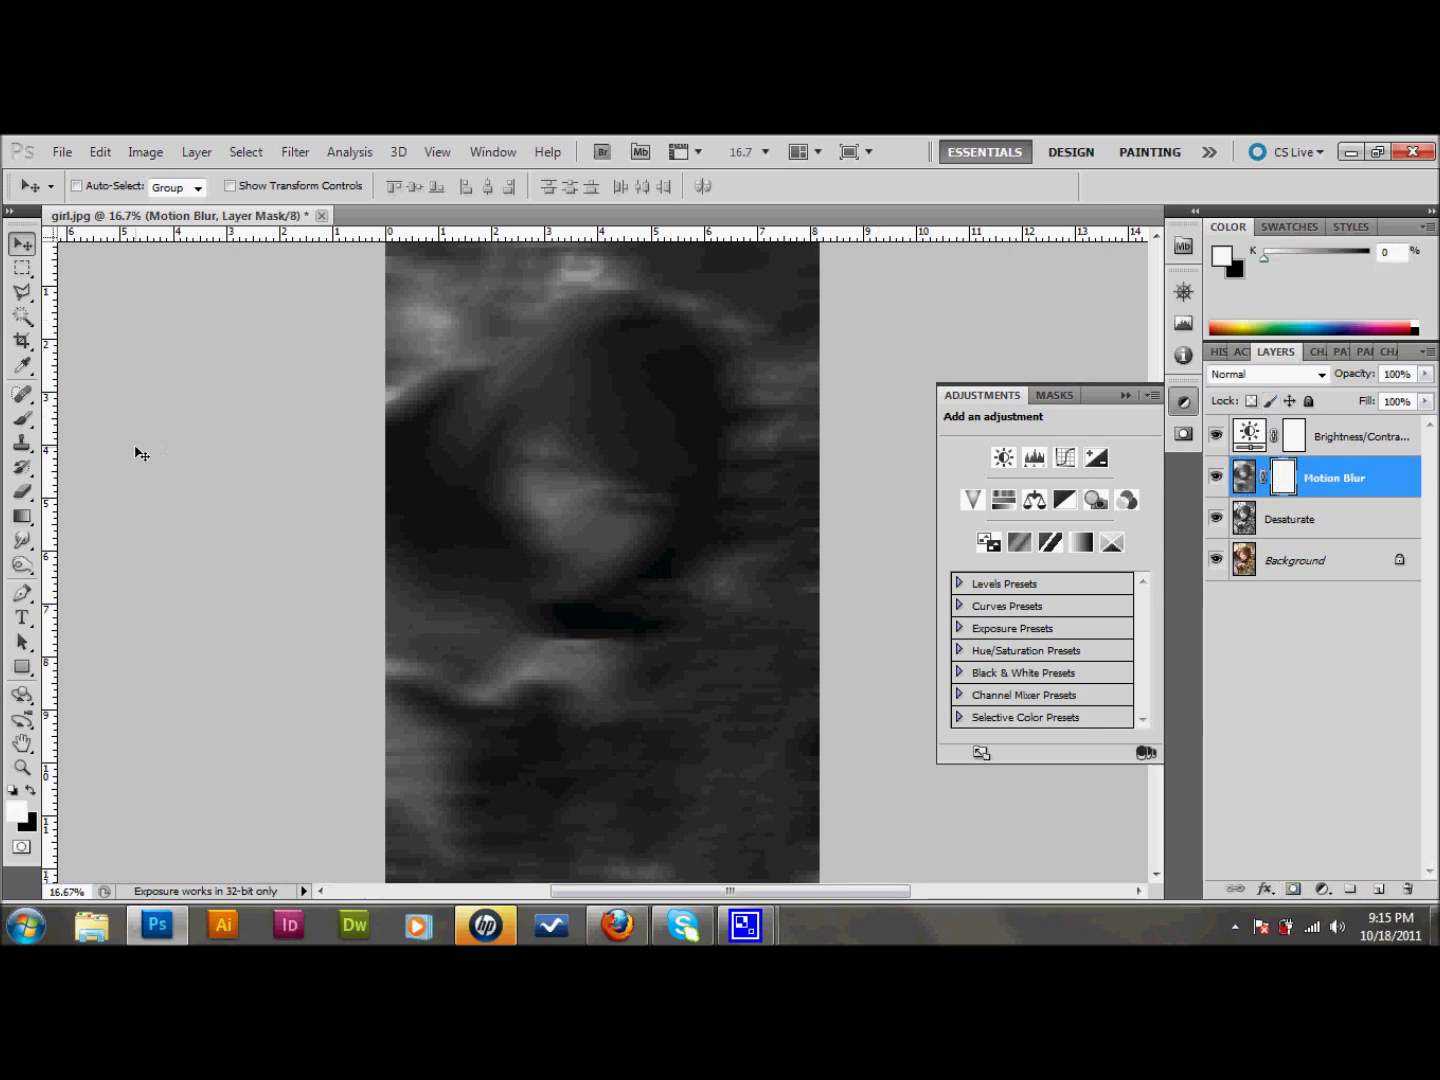
left_click(22, 491)
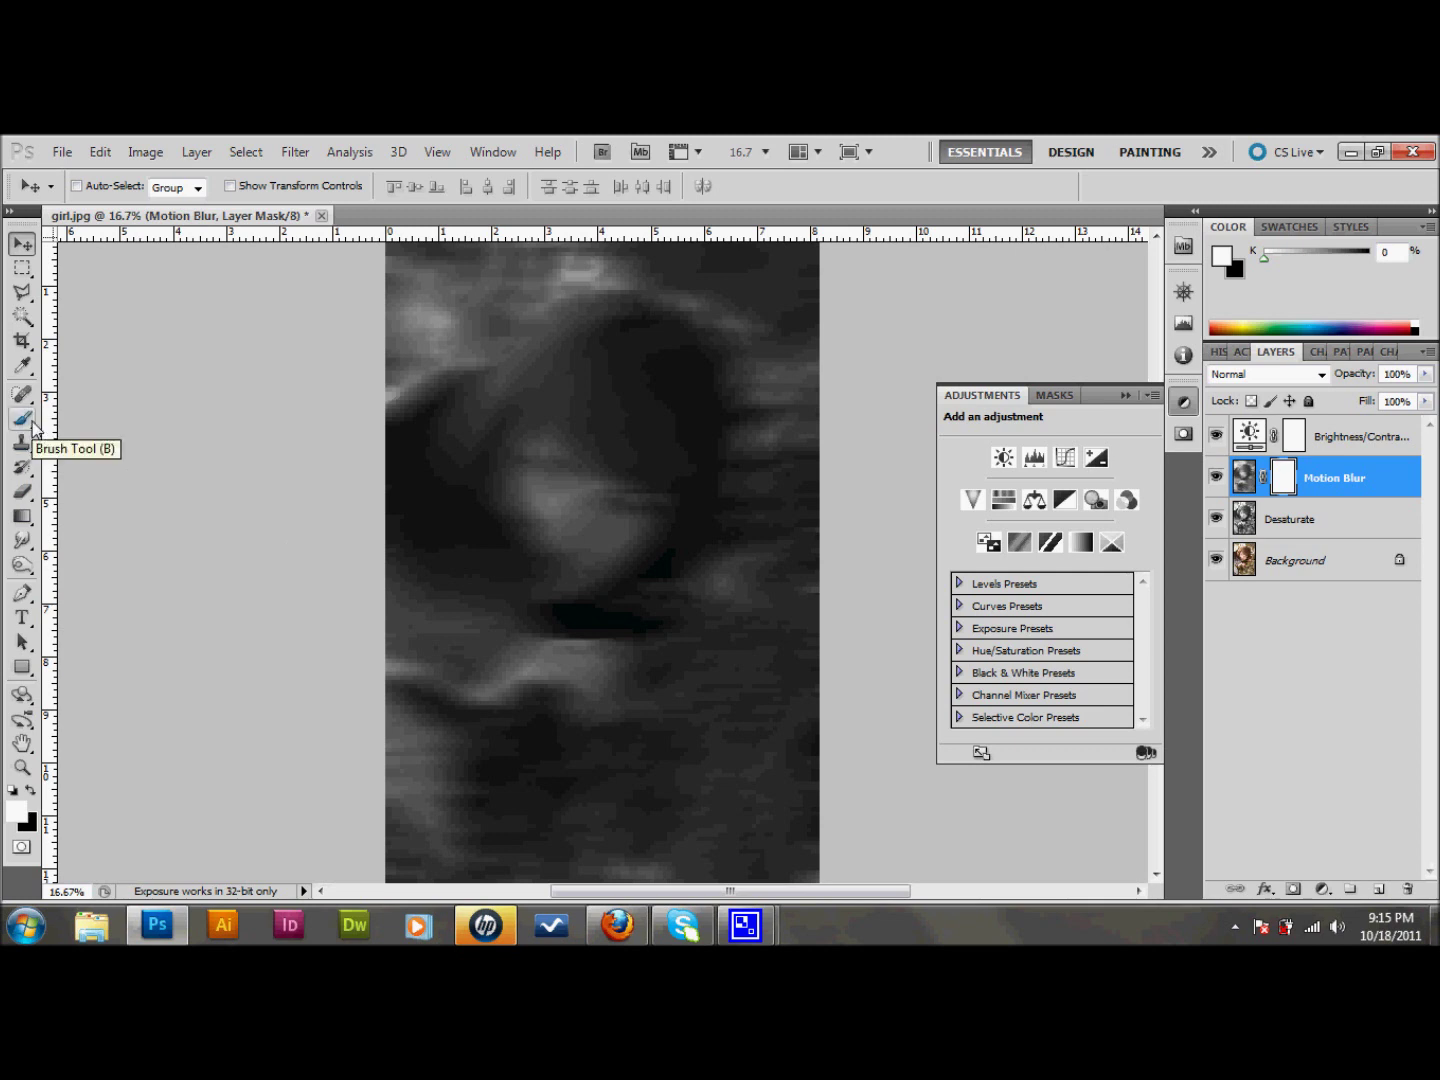
left_click(26, 493)
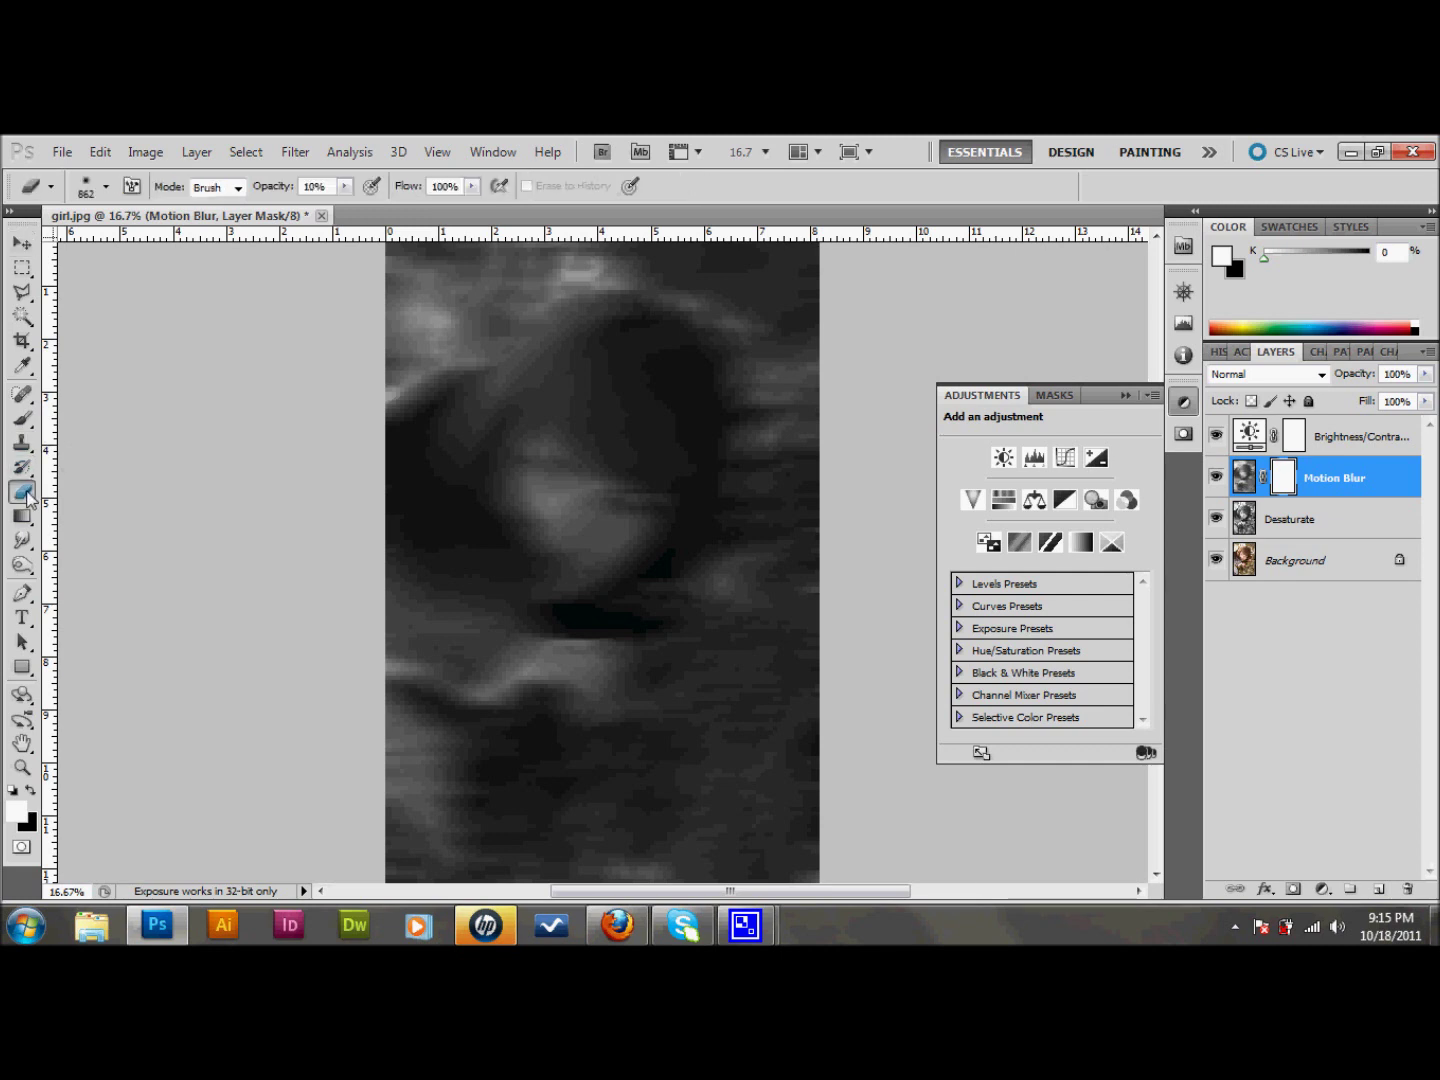
left_click(104, 187)
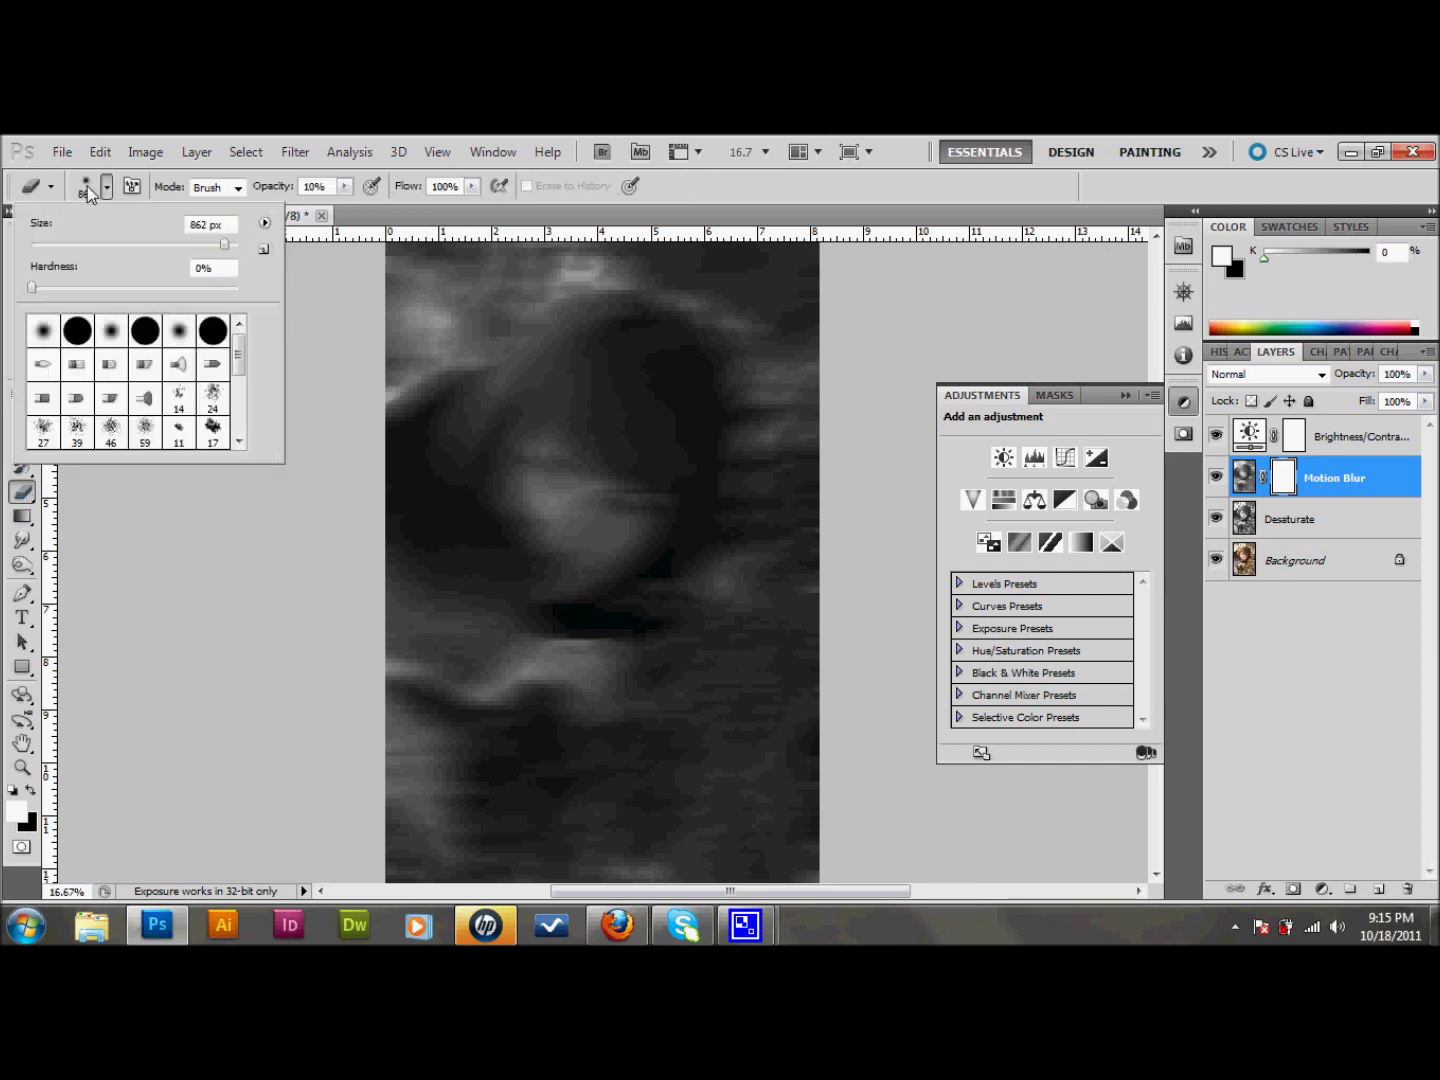
left_click(32, 288)
left_click(554, 446)
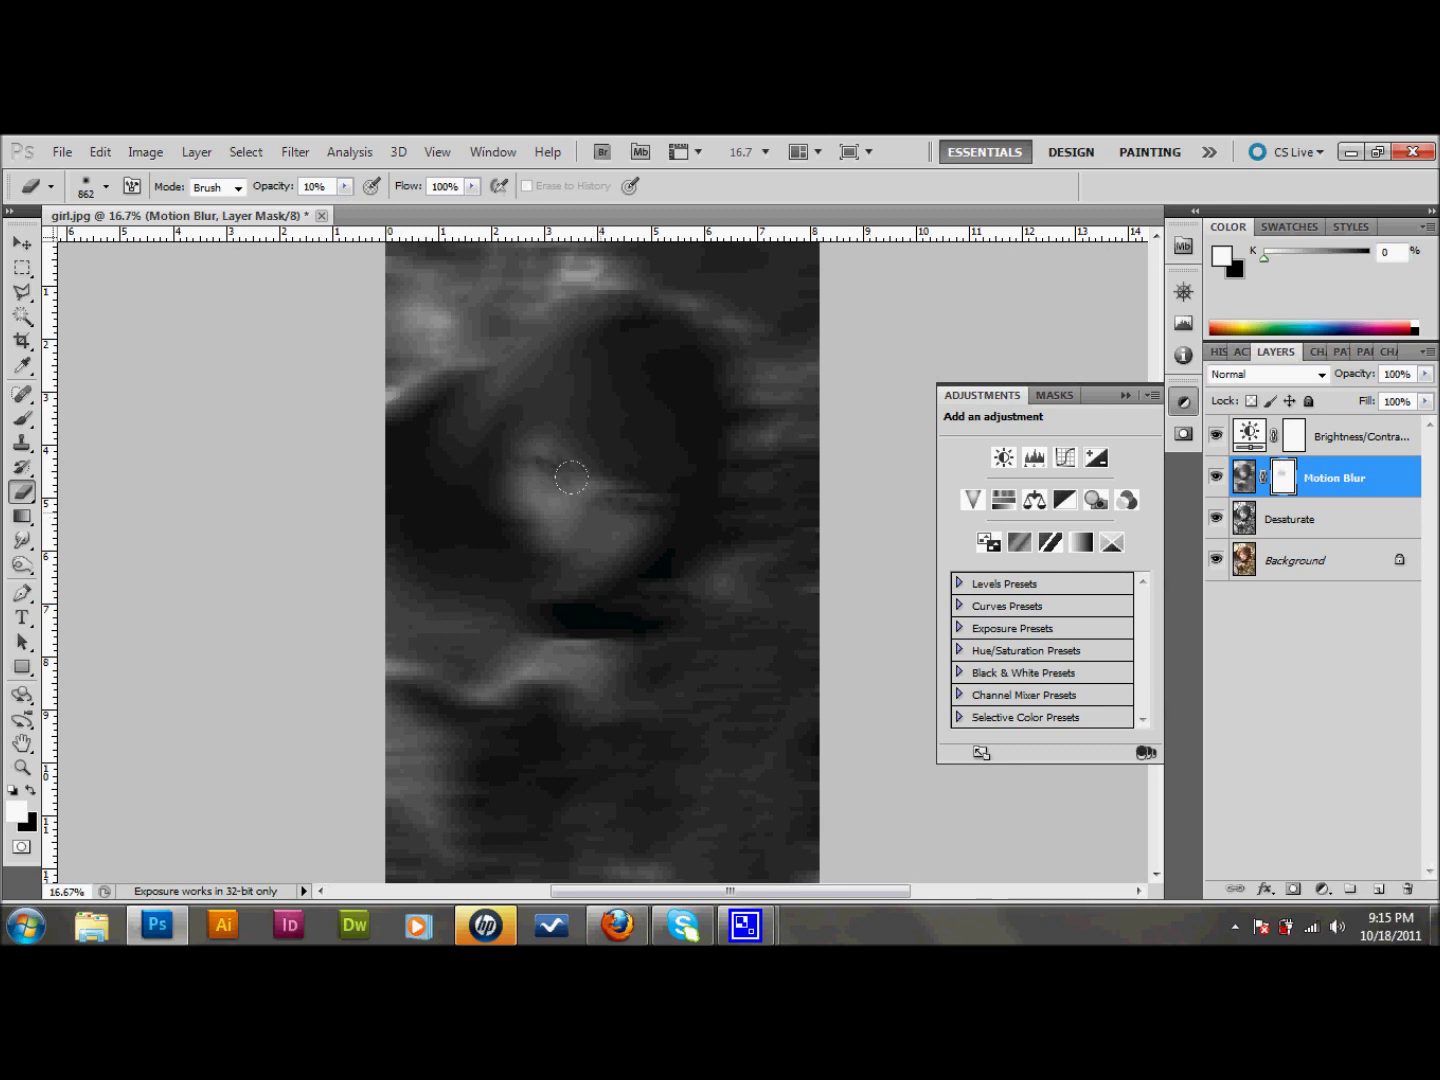
Step: Erase the blur over the girl's face on the mask, then stamp all visible layers into a new layer
mouse_move(503, 499)
left_mouse_down()
mouse_move(524, 520)
mouse_move(541, 495)
mouse_move(559, 613)
mouse_move(475, 628)
left_mouse_up()
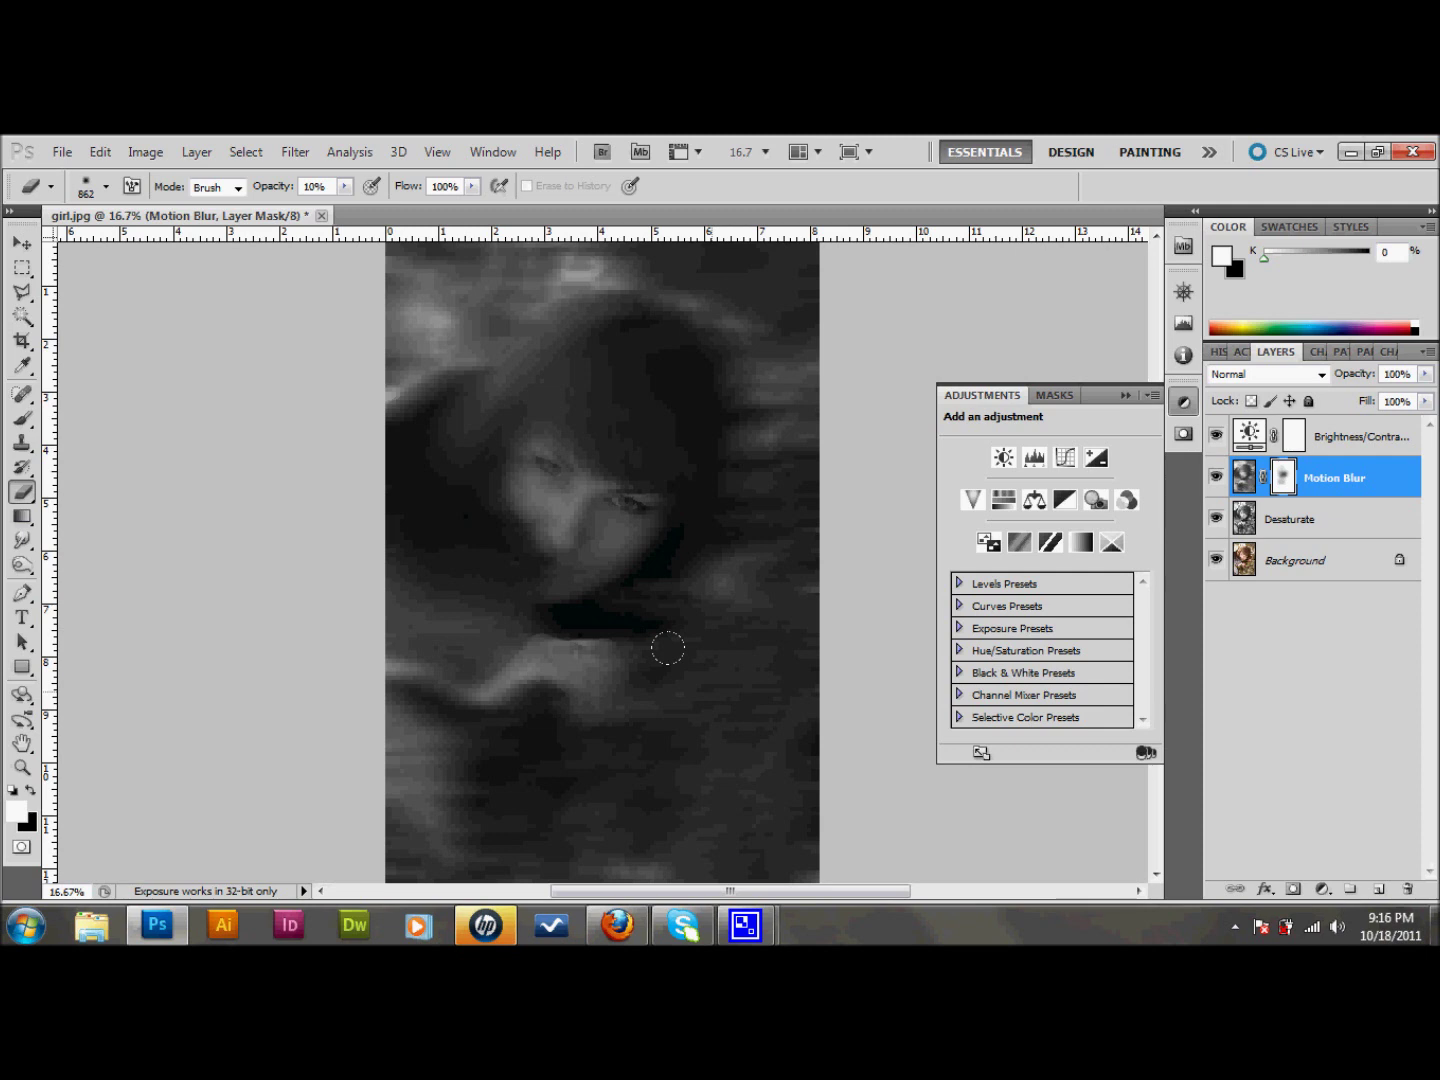
key("ctrl+shift+alt+e")
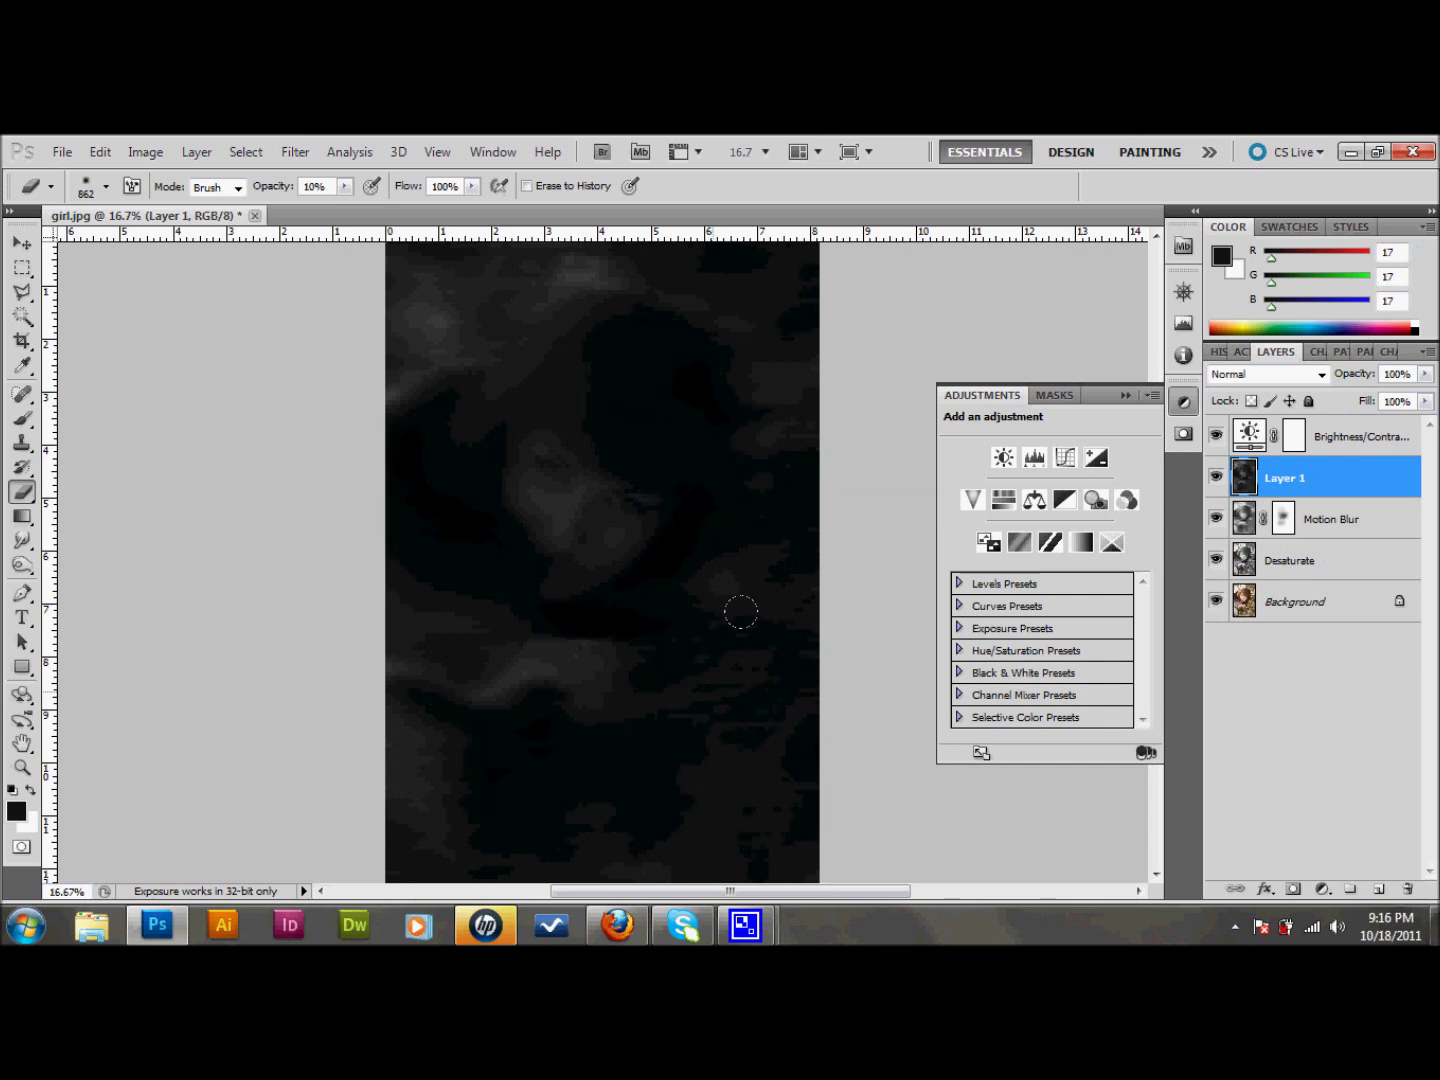
Step: Rename the stamped Layer 1 to 'Merged'
double_click(1287, 481)
type("Merged")
left_click(1365, 485)
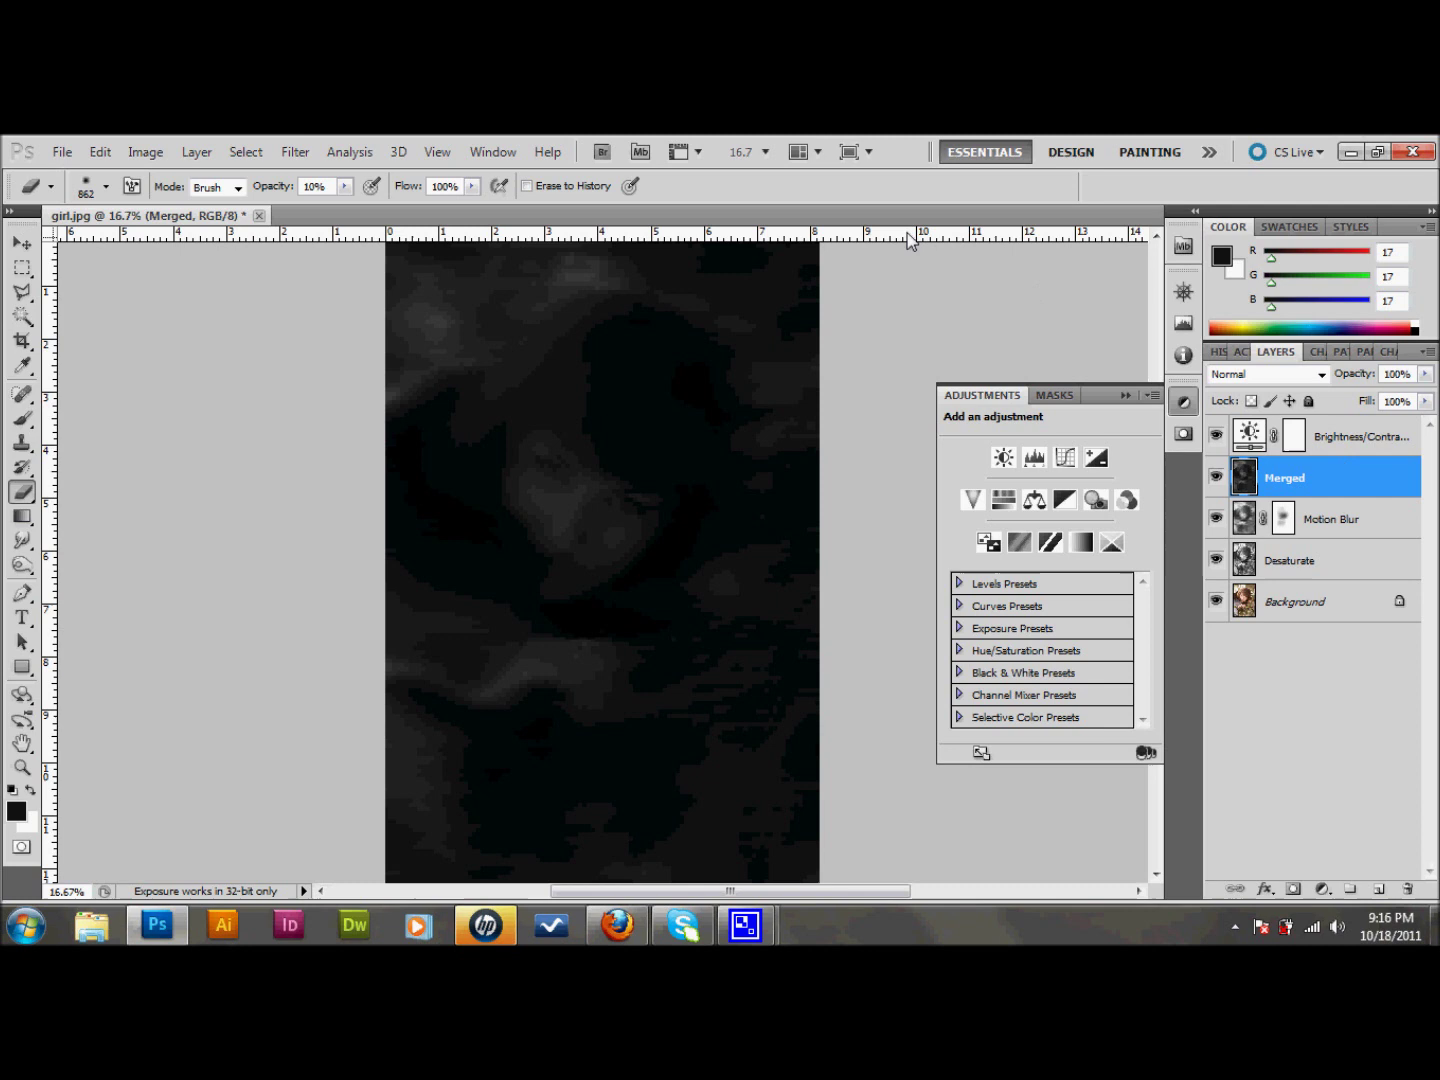
left_click(300, 152)
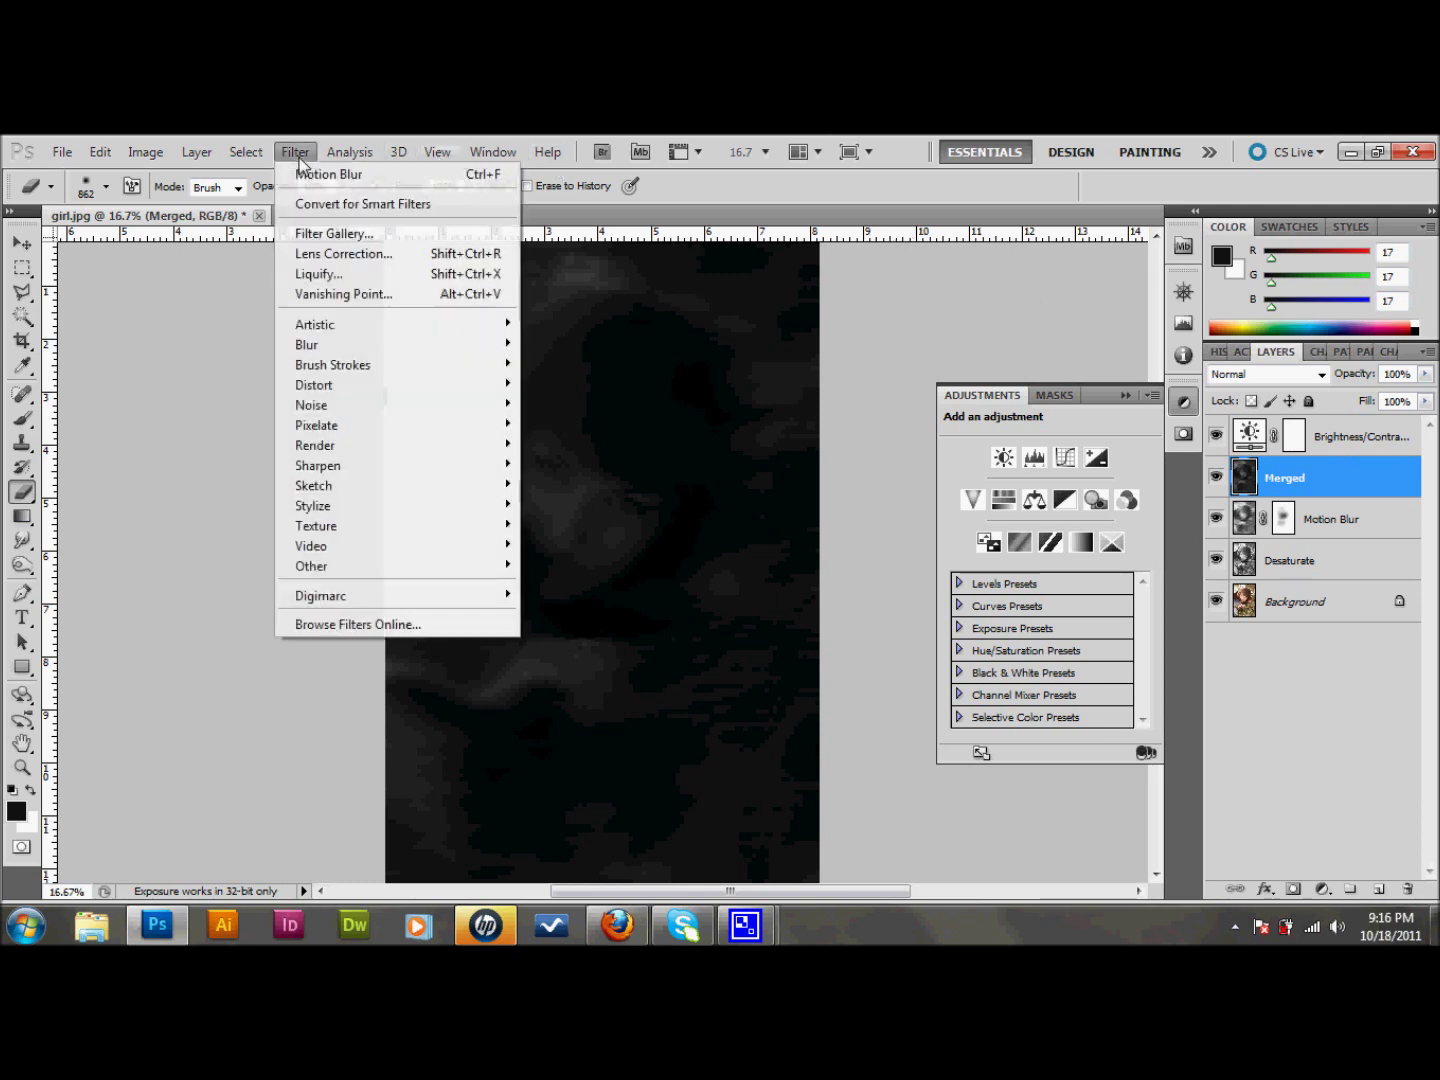
Step: Apply Diffuse Glow (graininess 3, glow 10, clear 10) to Merged, then hide the layer to compare
mouse_move(349, 391)
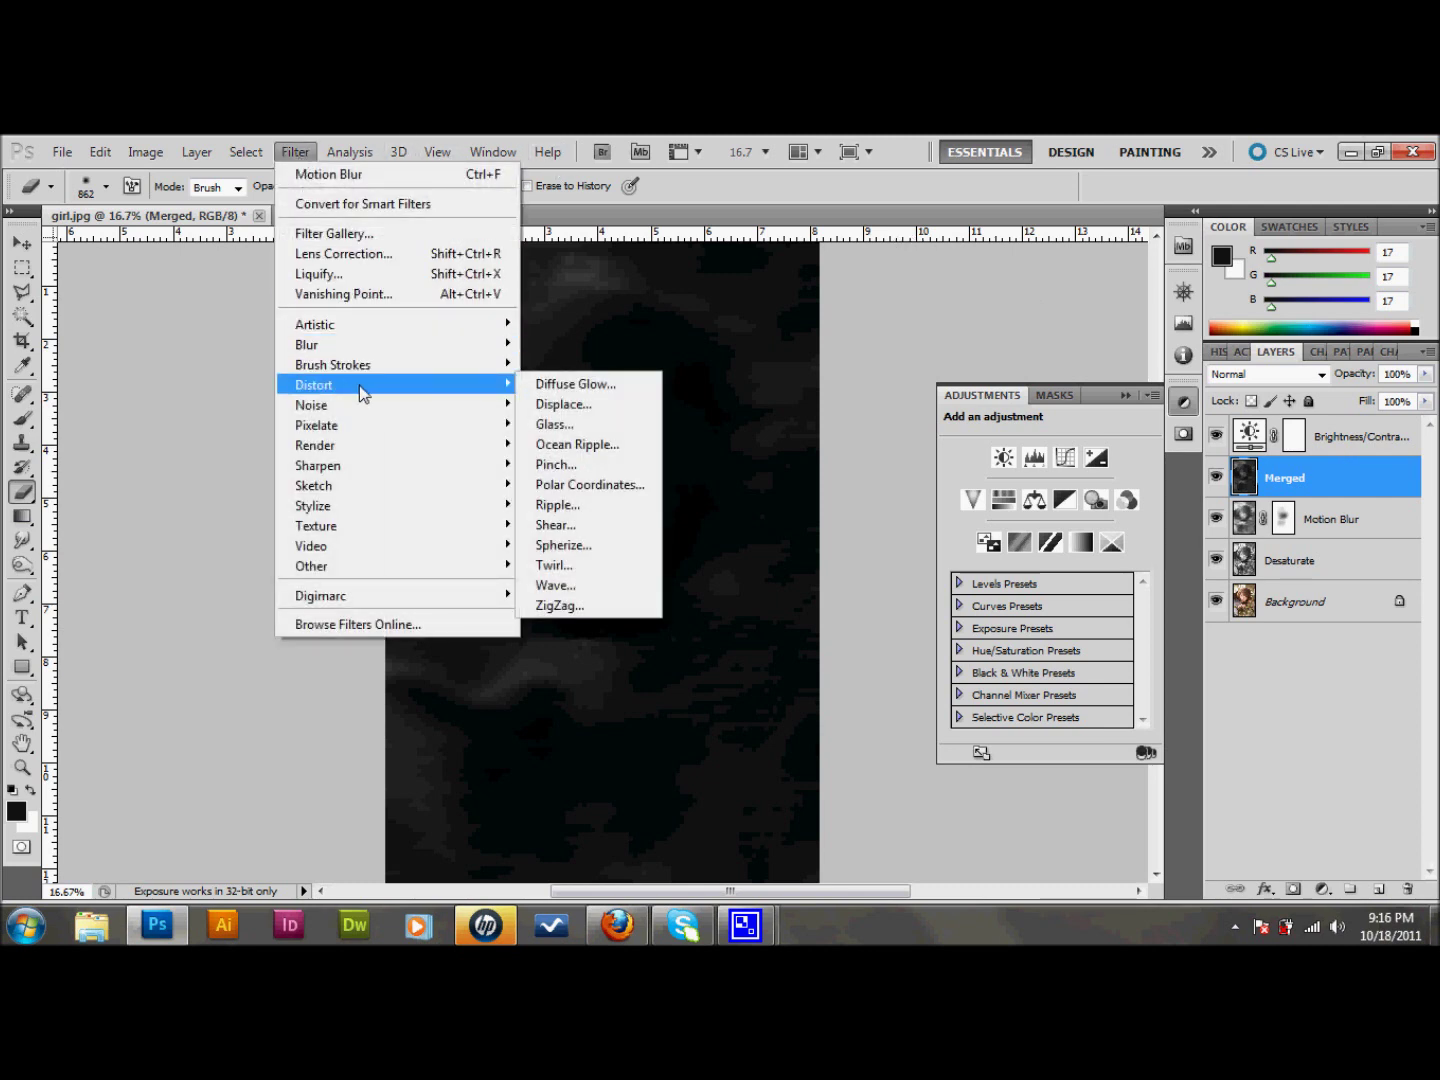
left_click(546, 386)
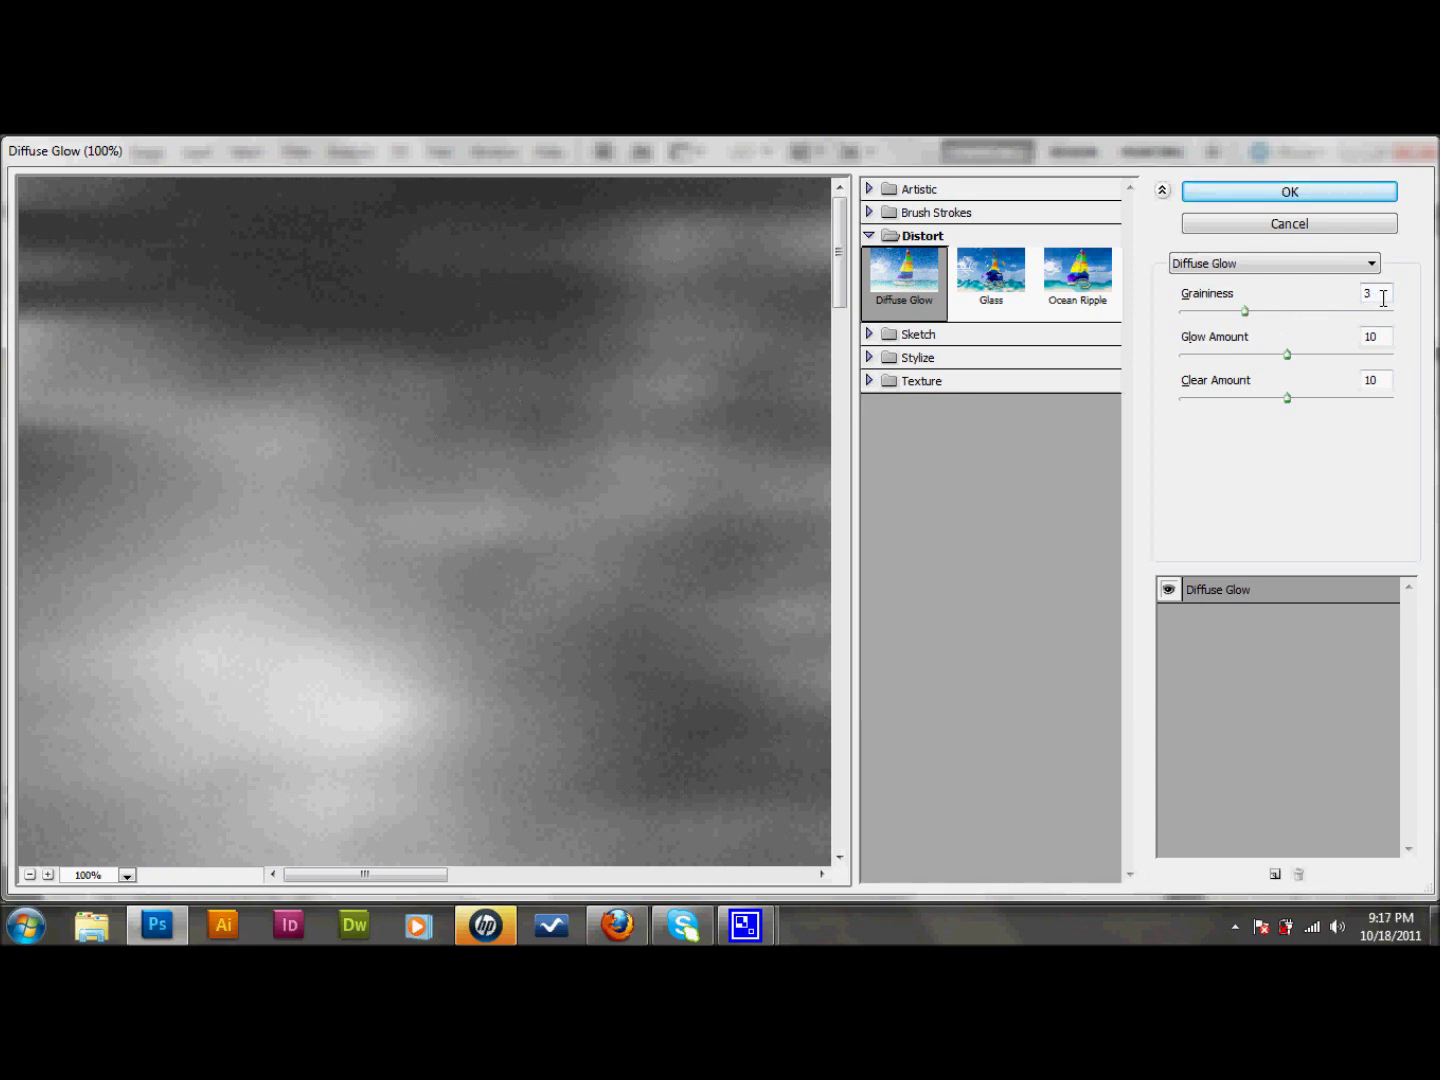
left_click(1318, 192)
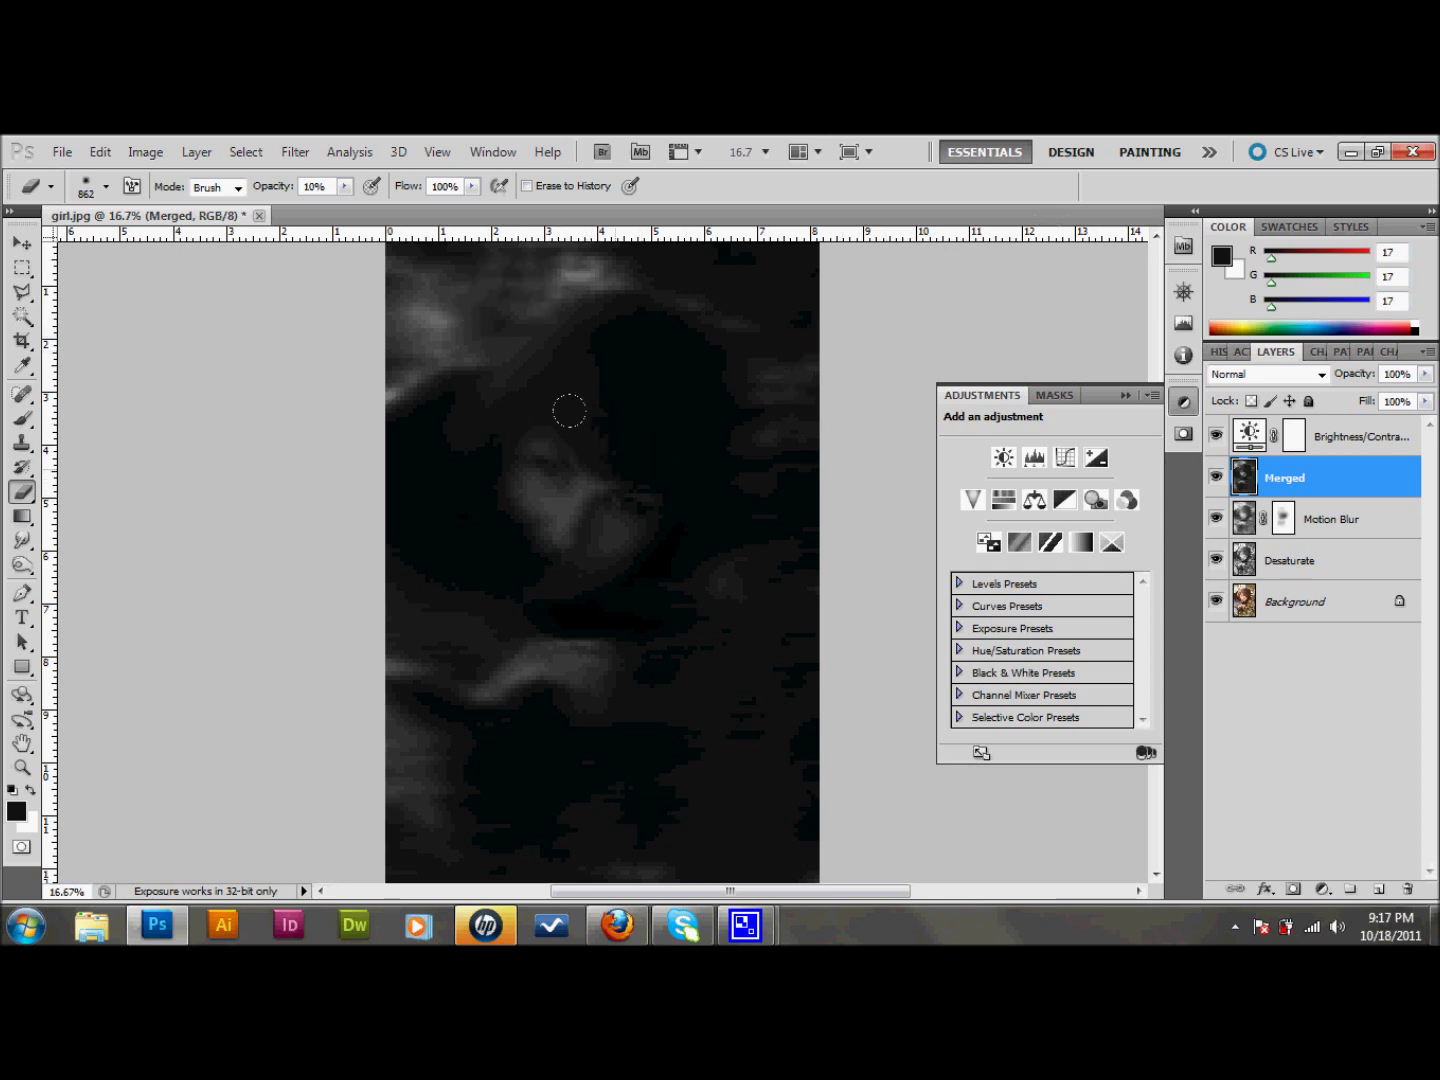
left_click(1215, 478)
left_click(1215, 478)
left_click(1215, 478)
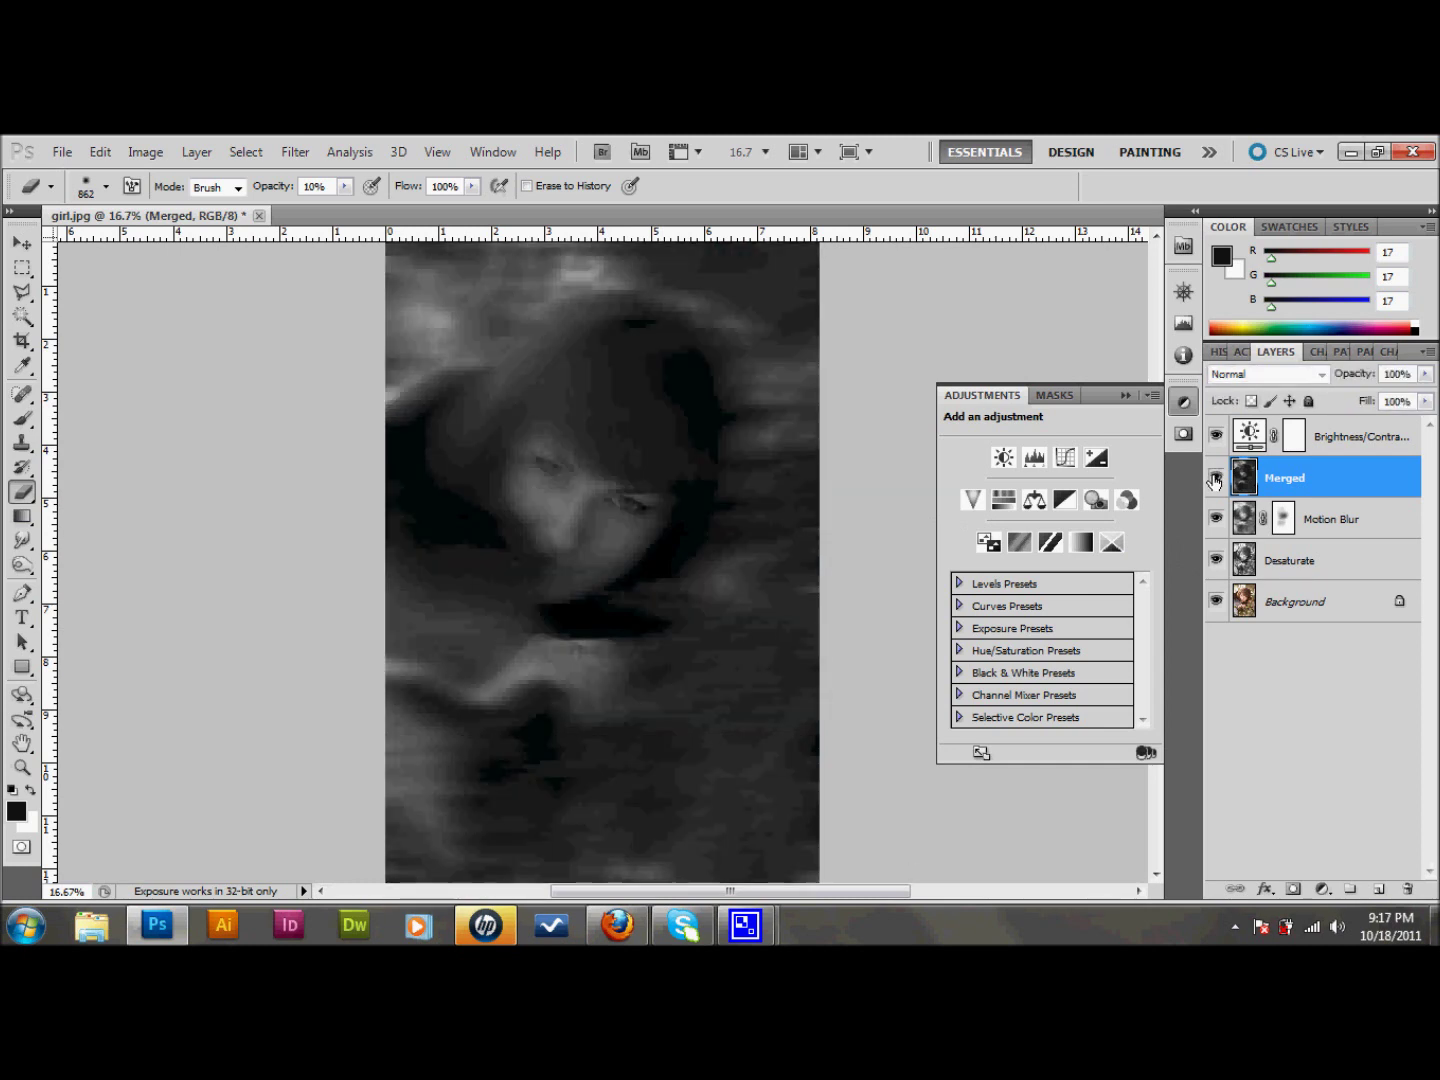
left_click(1215, 478)
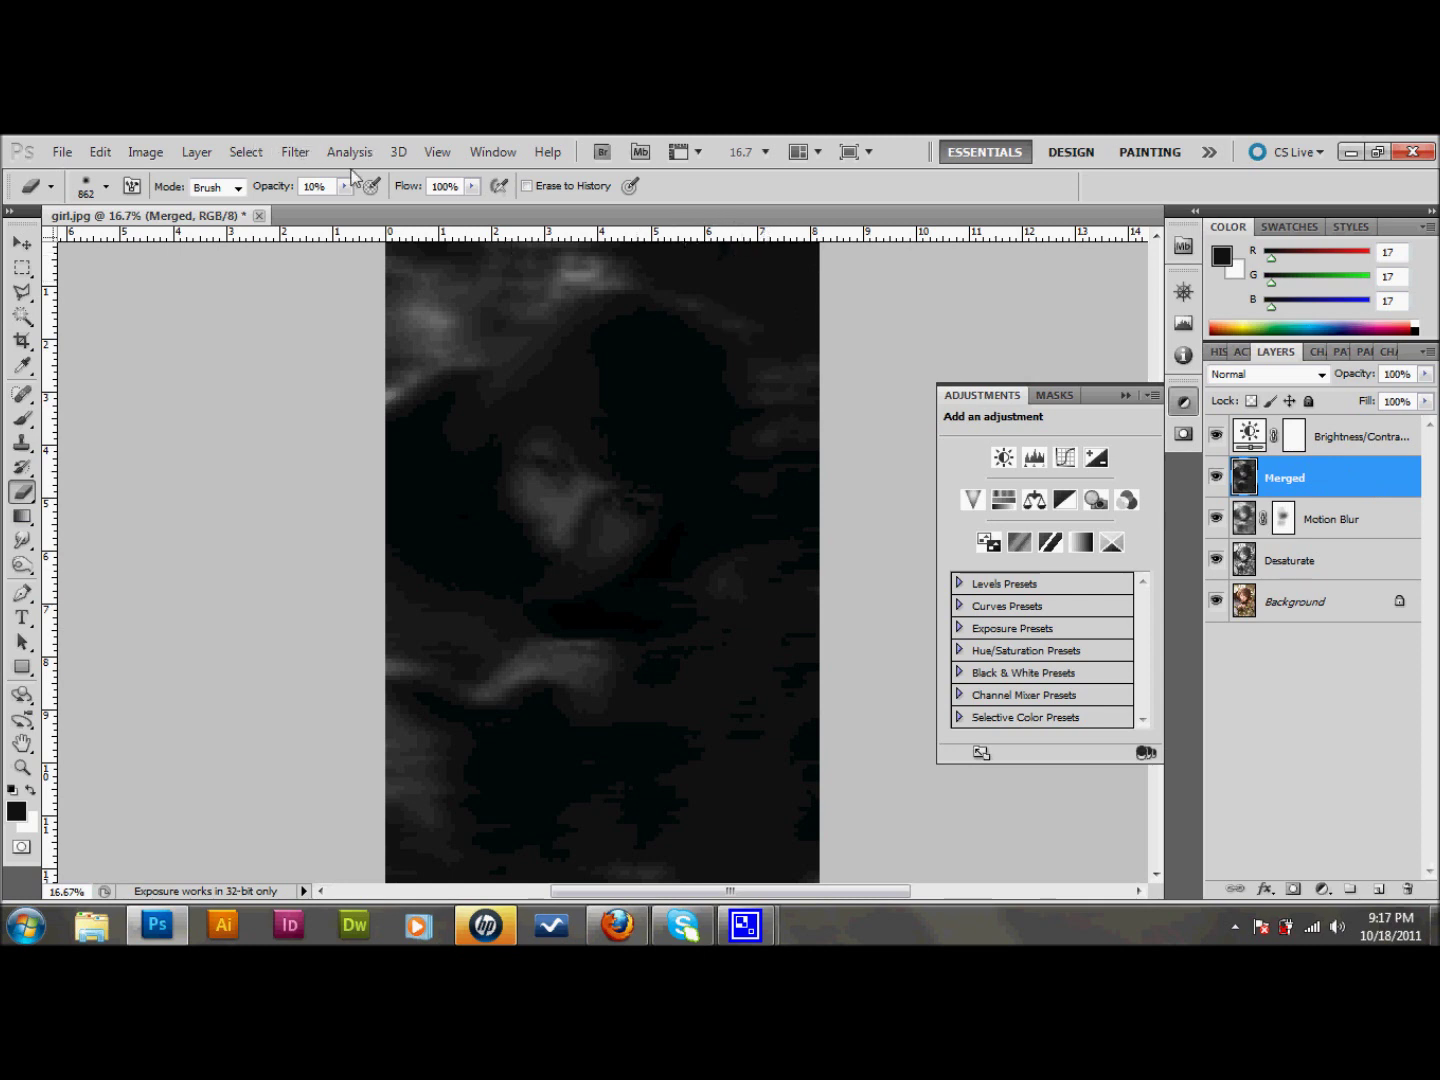
left_click(297, 152)
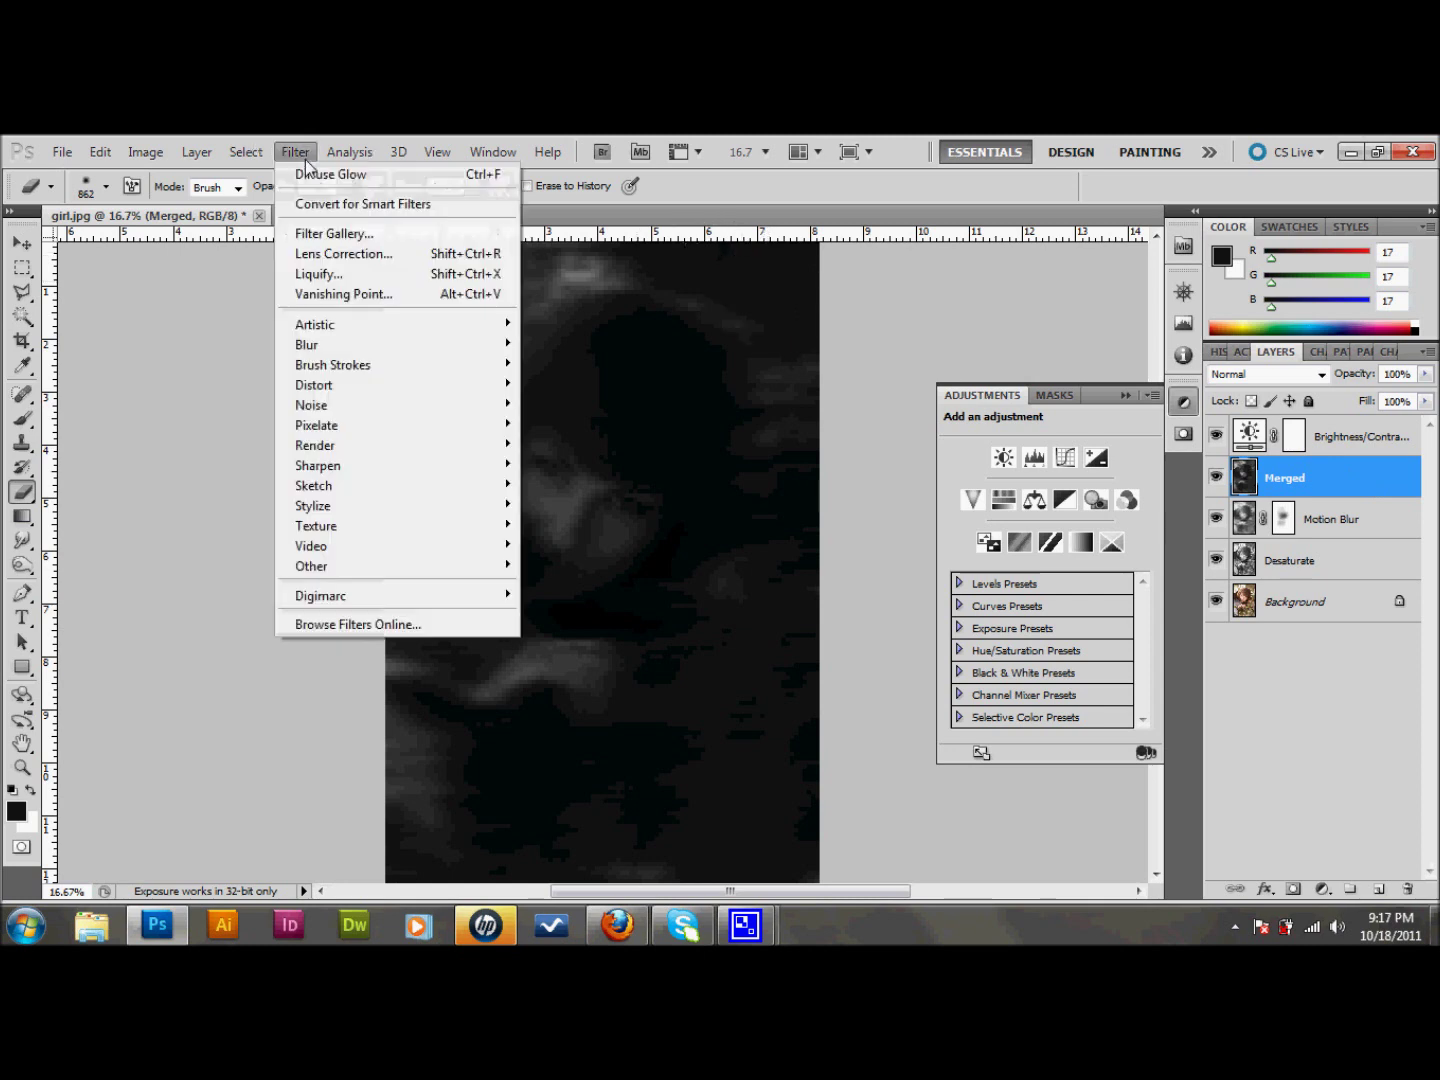
key("Escape")
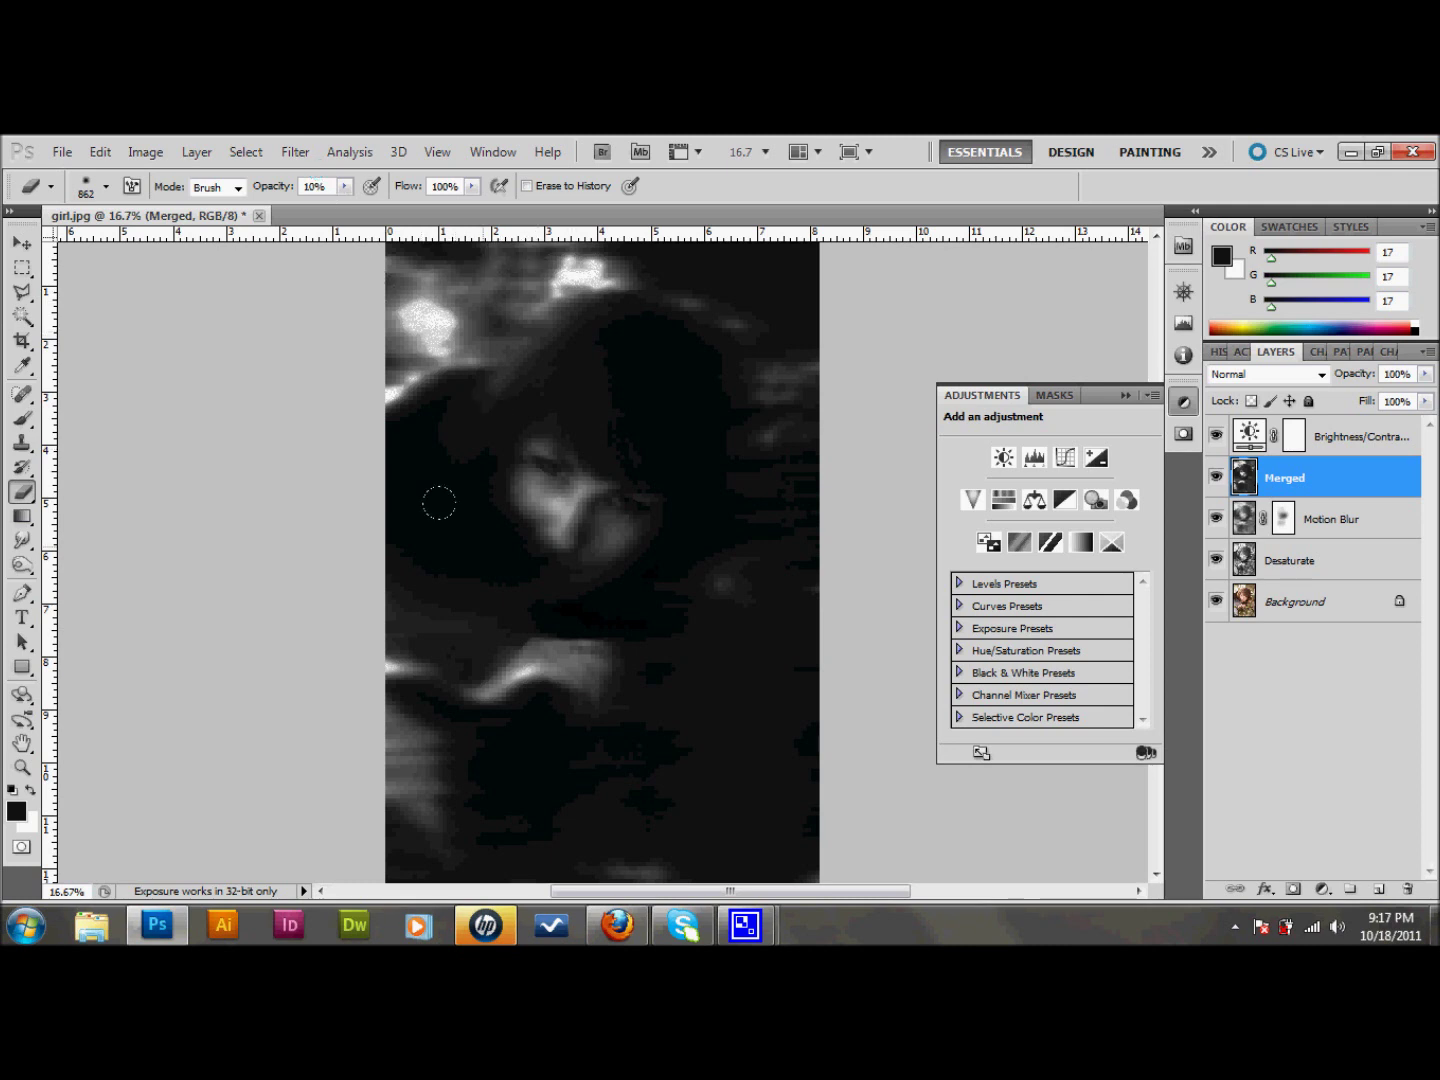
key("ctrl+z")
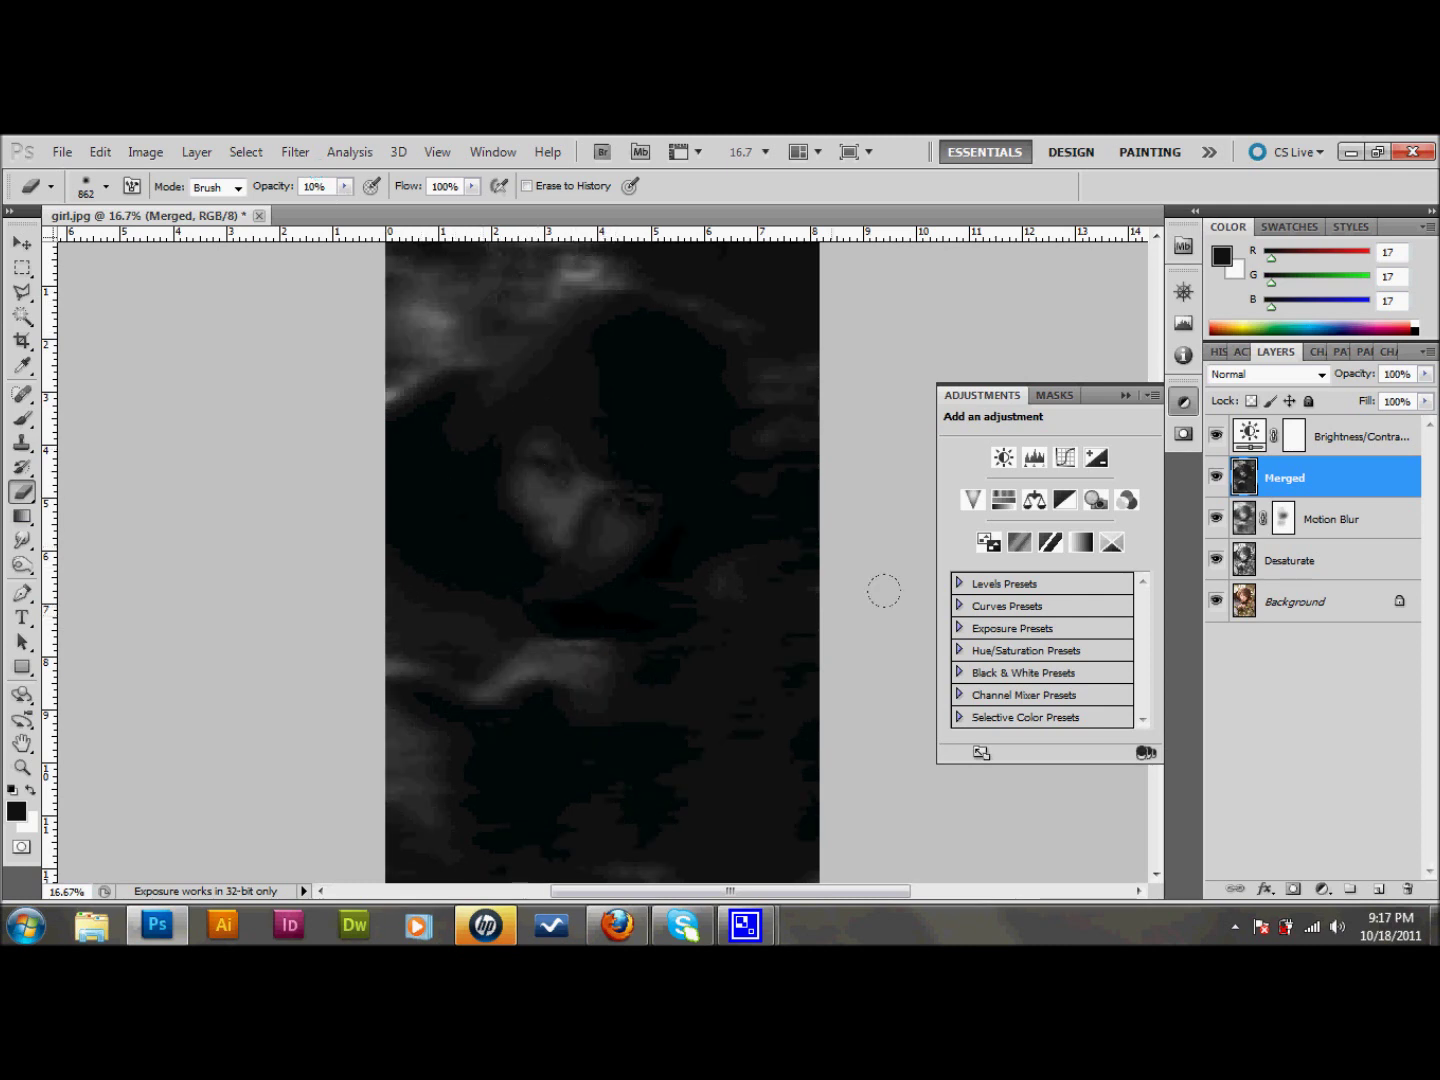
Step: Compare with and without the Brightness/Contrast adjustment, leaving it hidden
left_click(1218, 437)
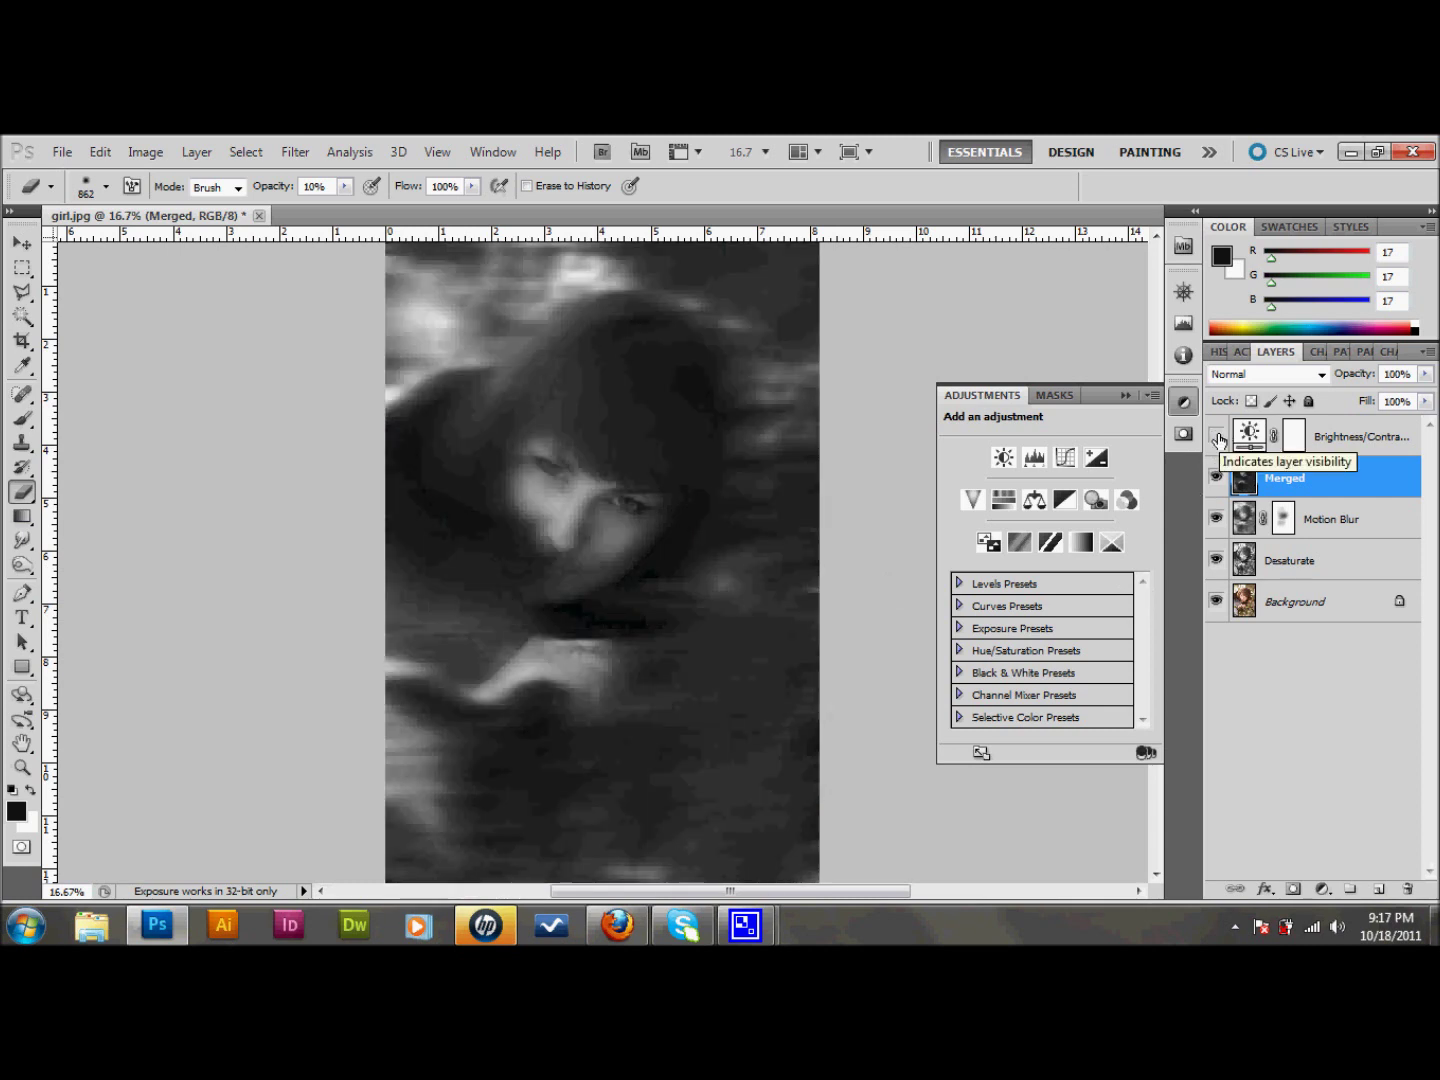
left_click(1217, 437)
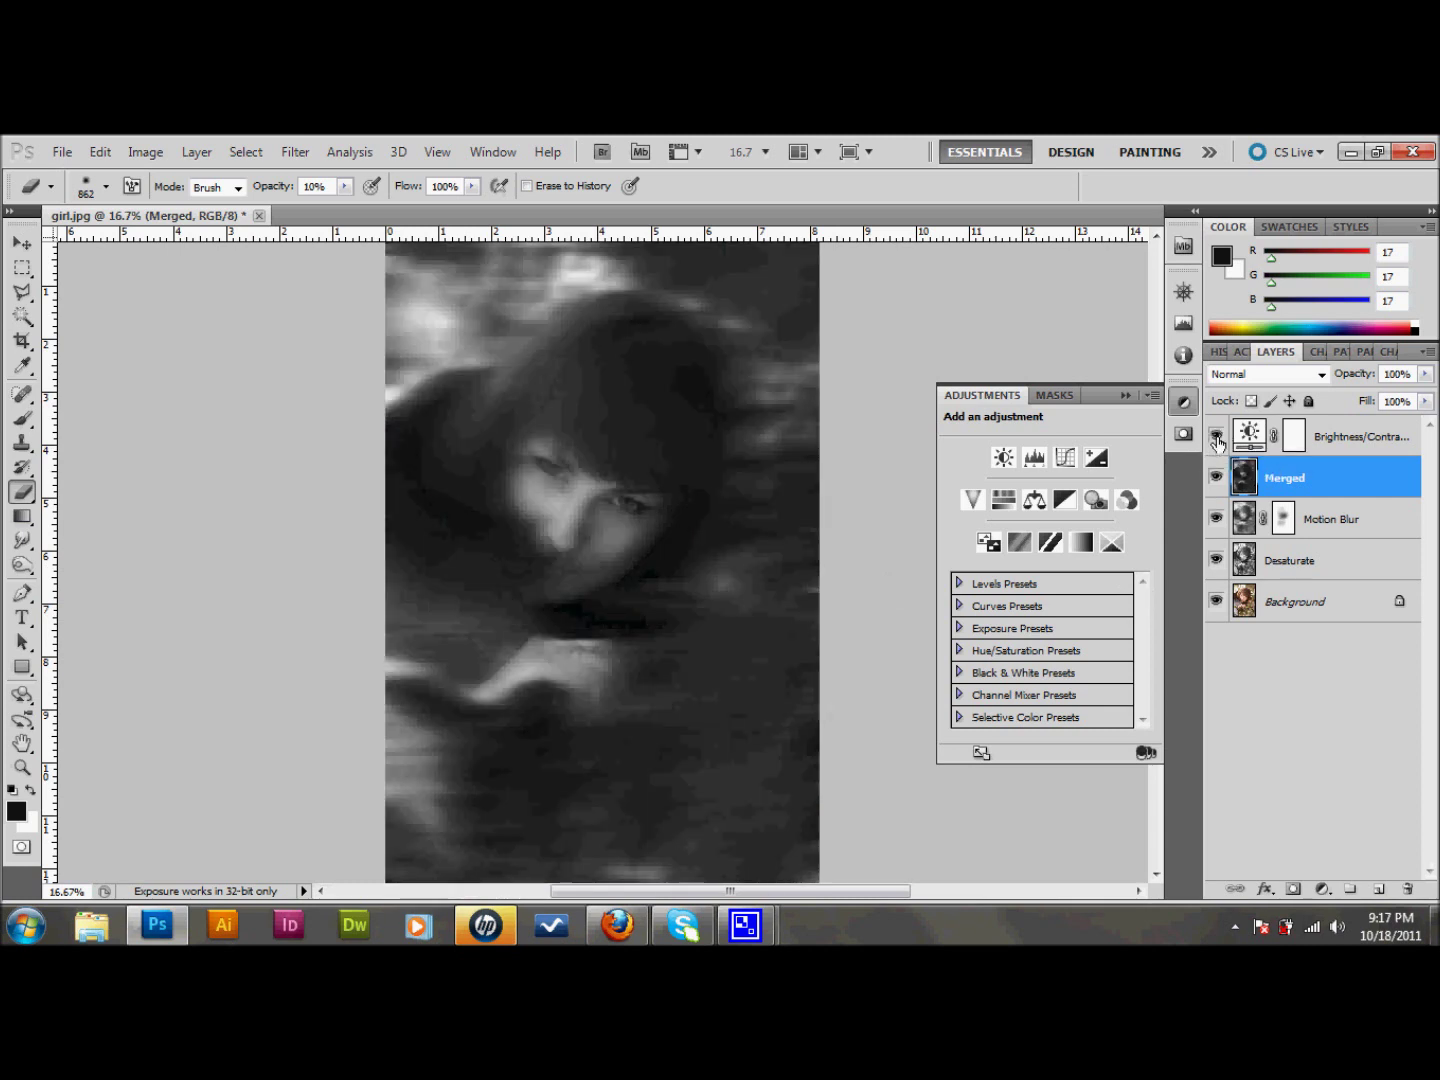
left_click(1217, 436)
Step: Add a Solid Color fill layer in dark green #1c6f18
left_click(1322, 889)
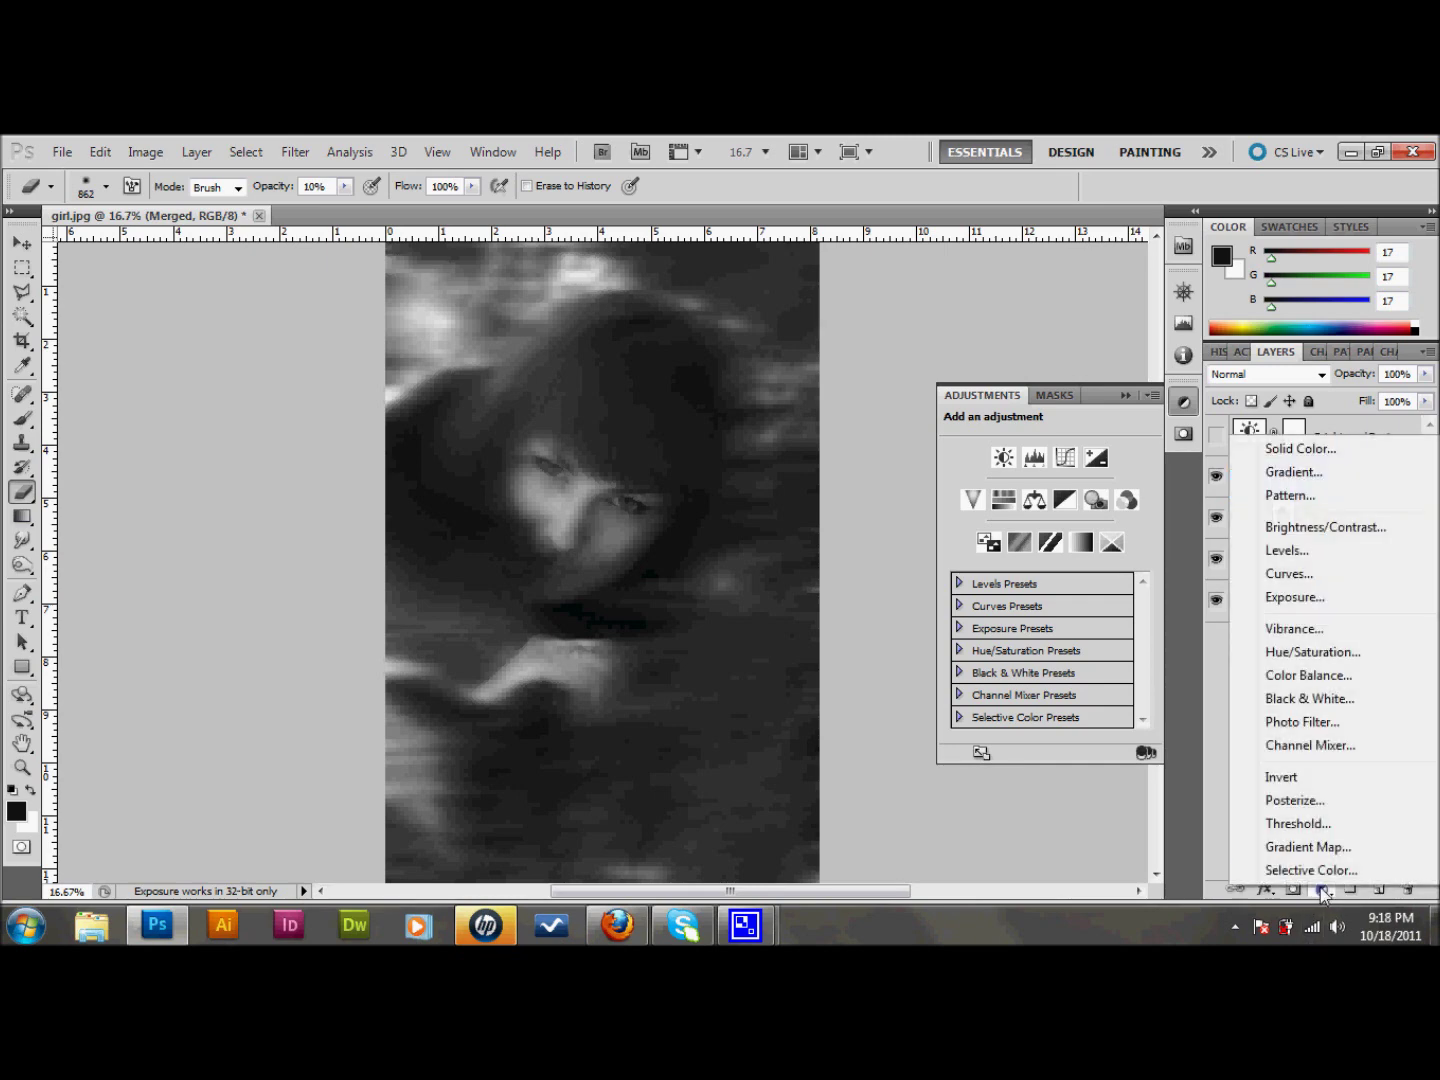
left_click(1290, 449)
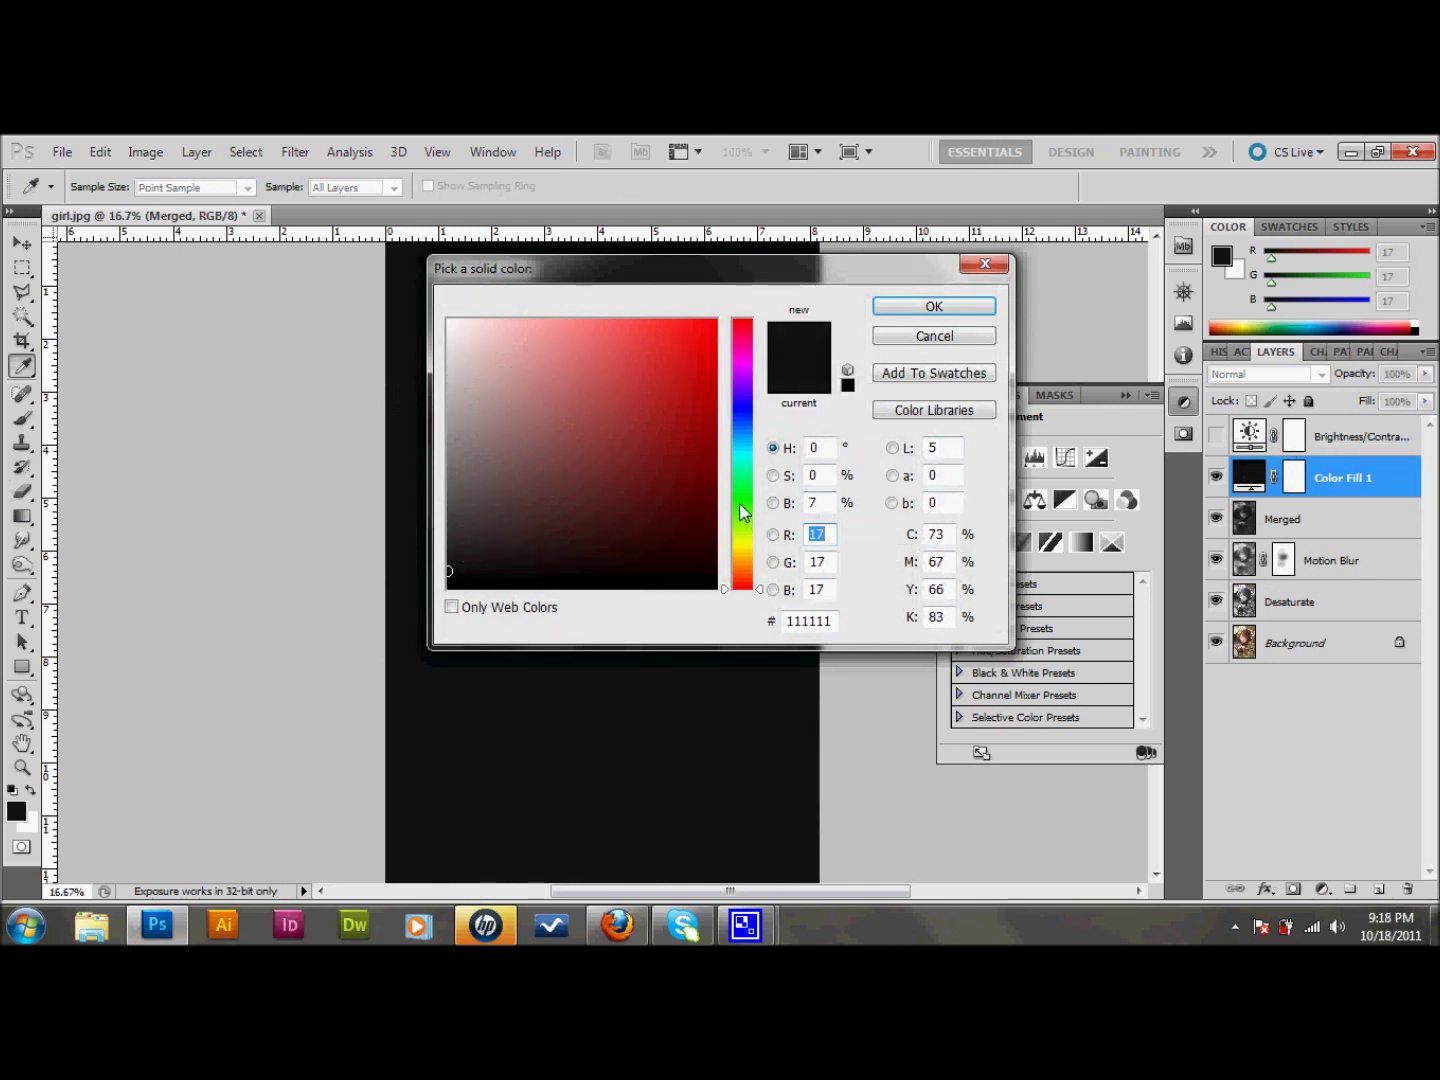
left_click(741, 503)
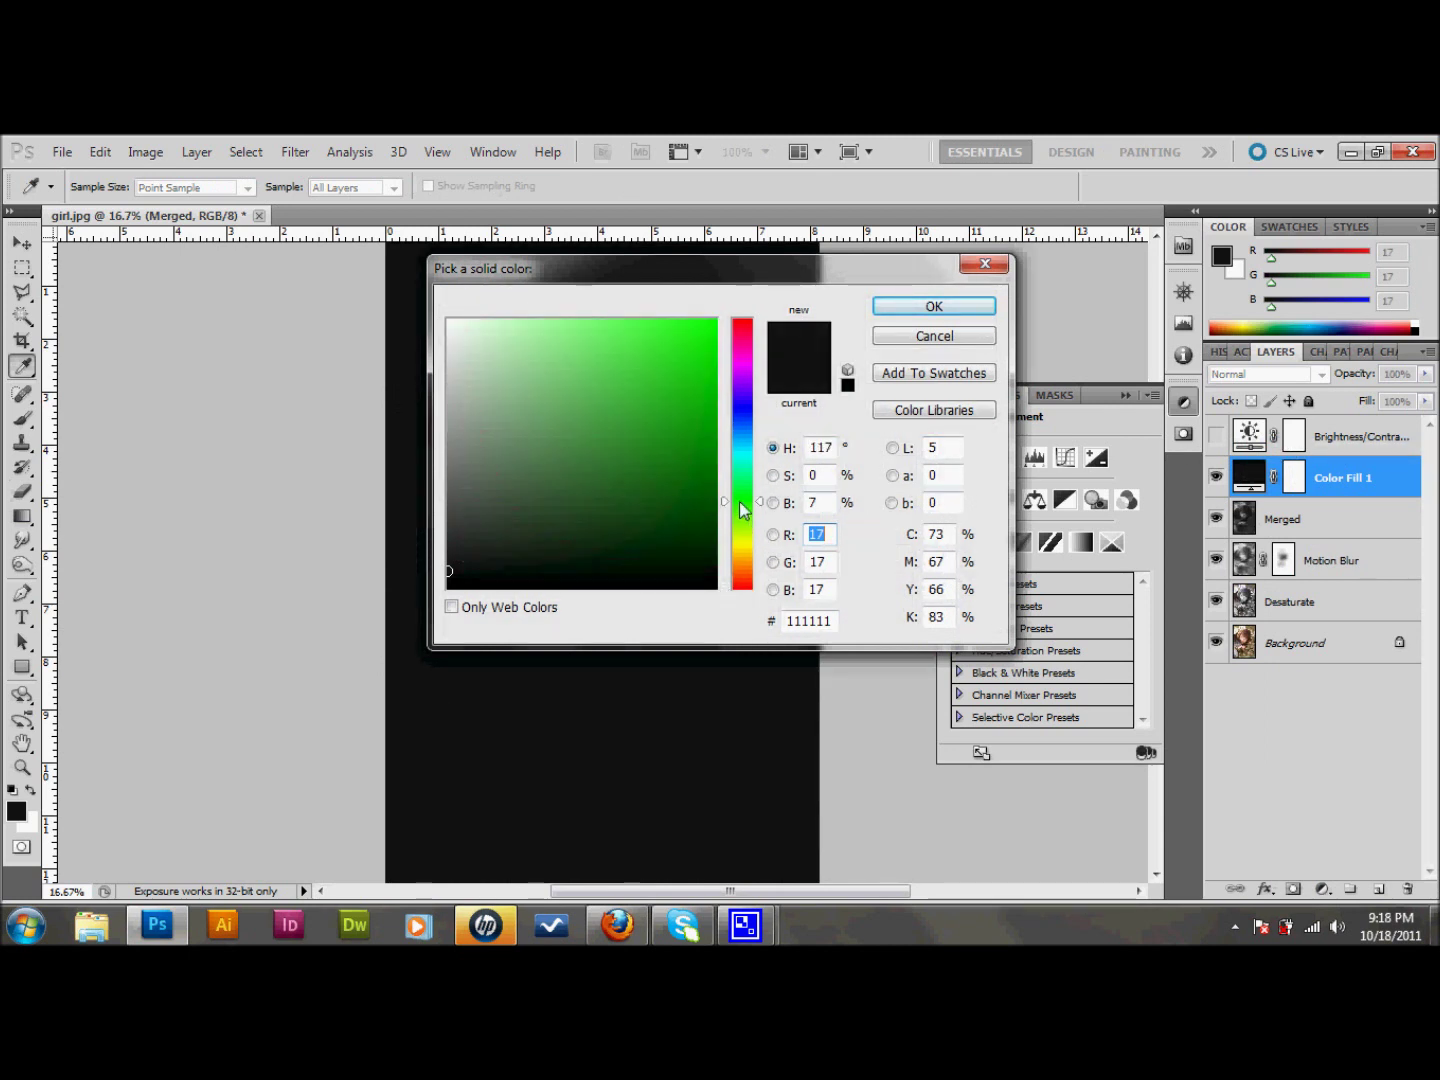
left_click(659, 471)
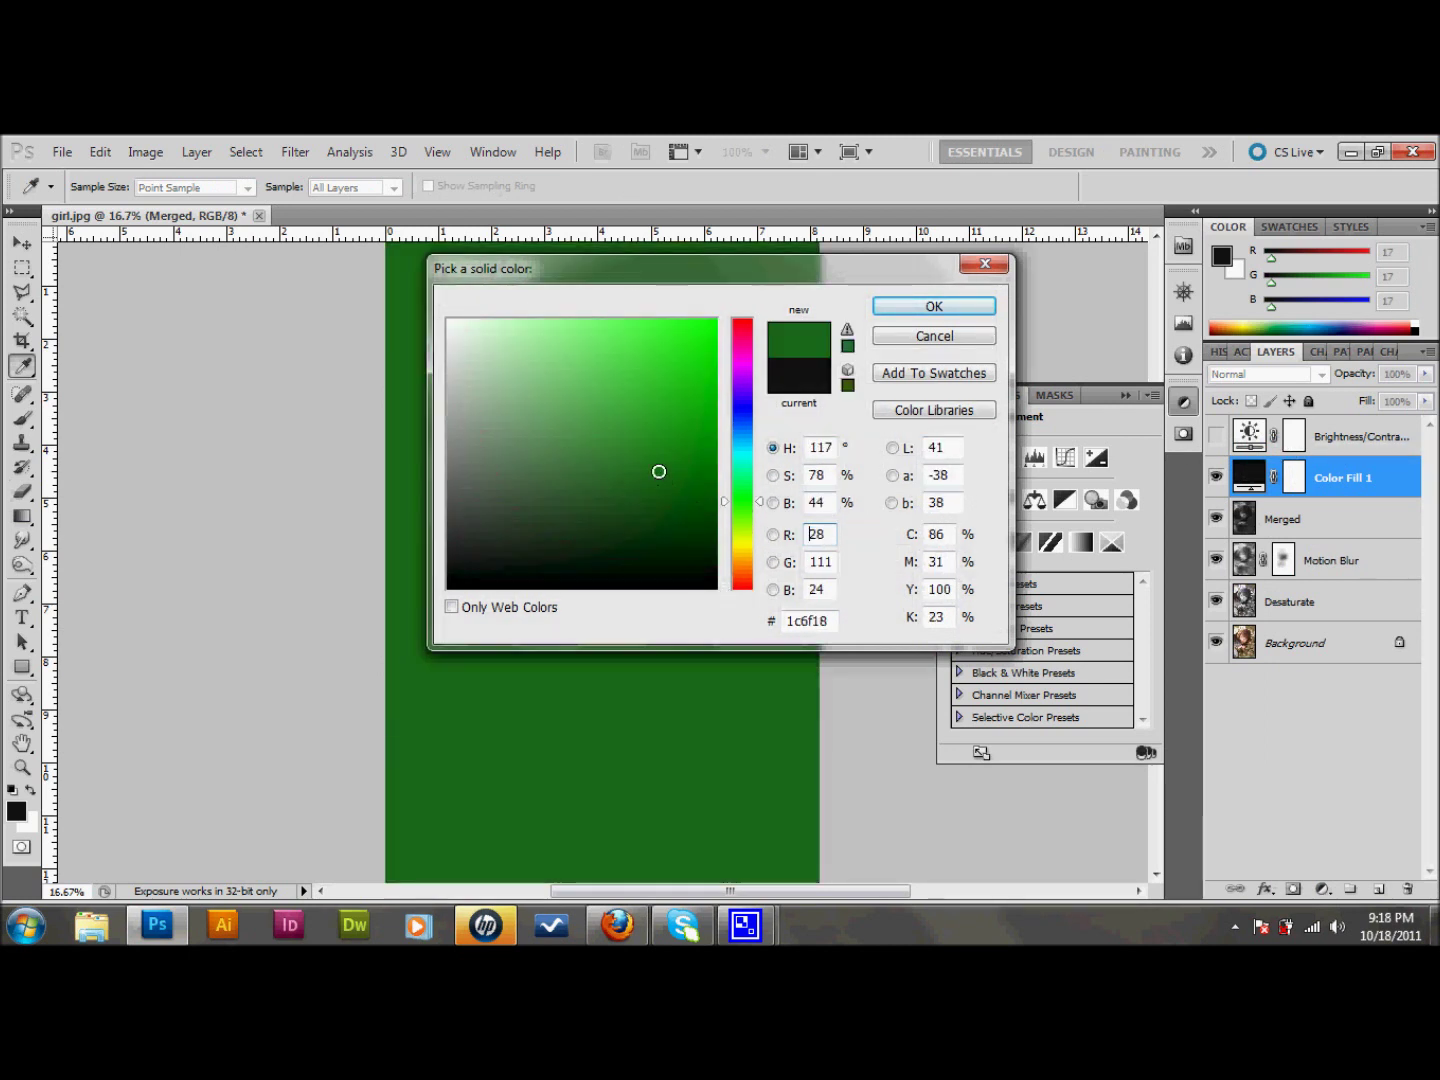
left_click(931, 308)
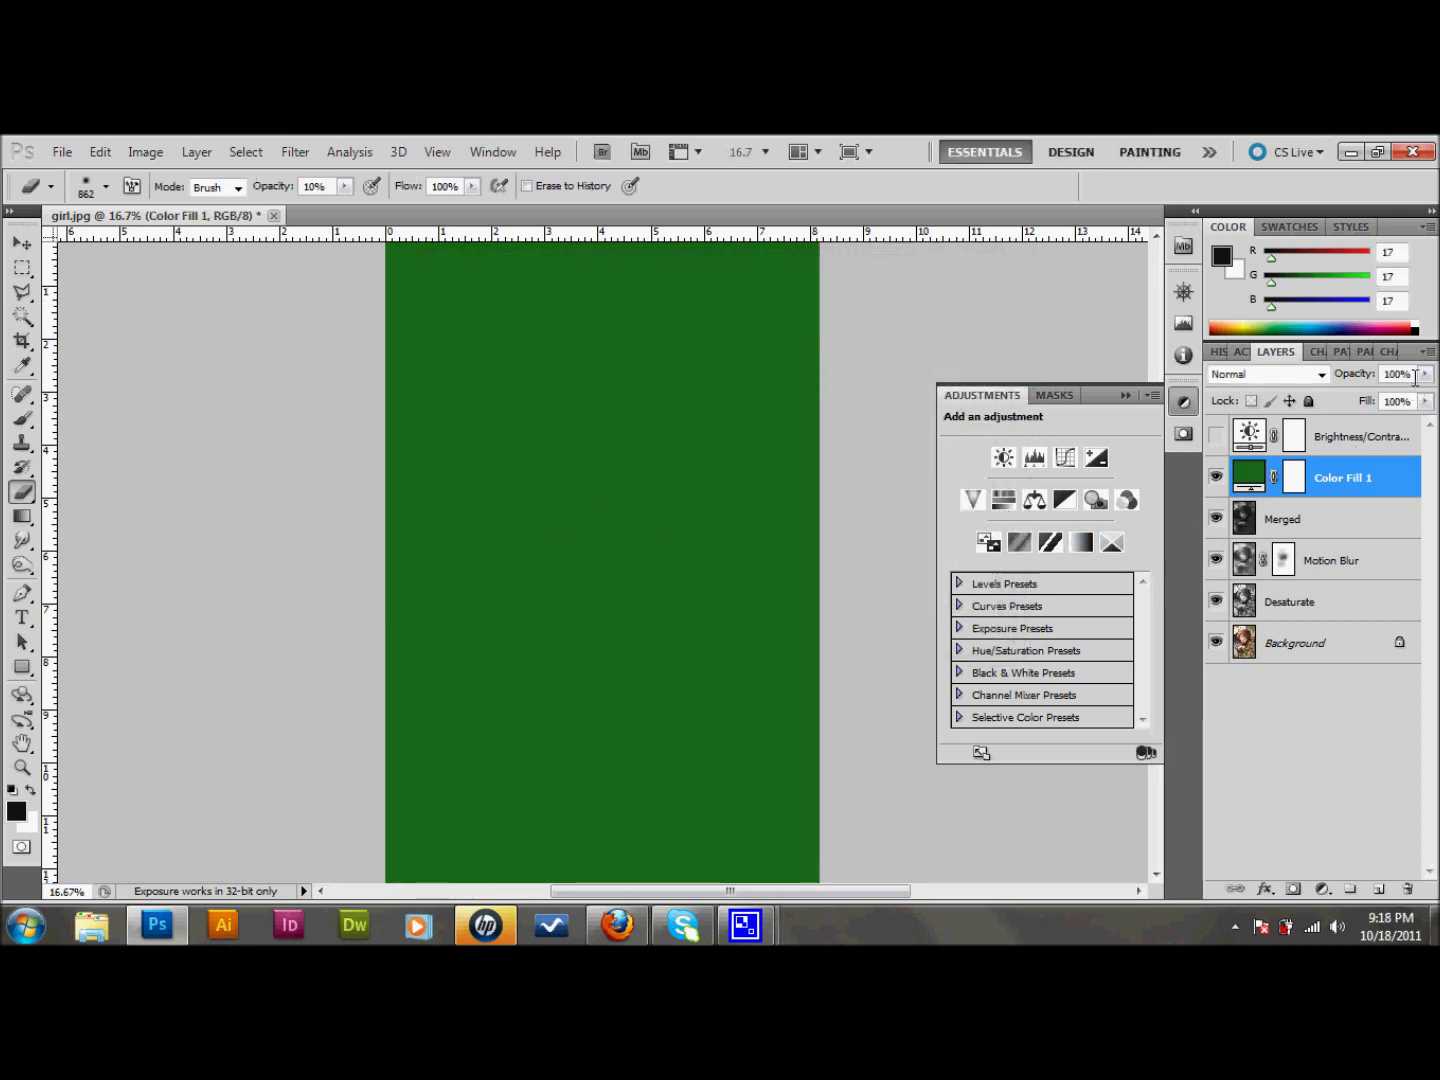
Step: Lower the Color Fill layer's opacity to 11%
left_click(1352, 373)
type("11")
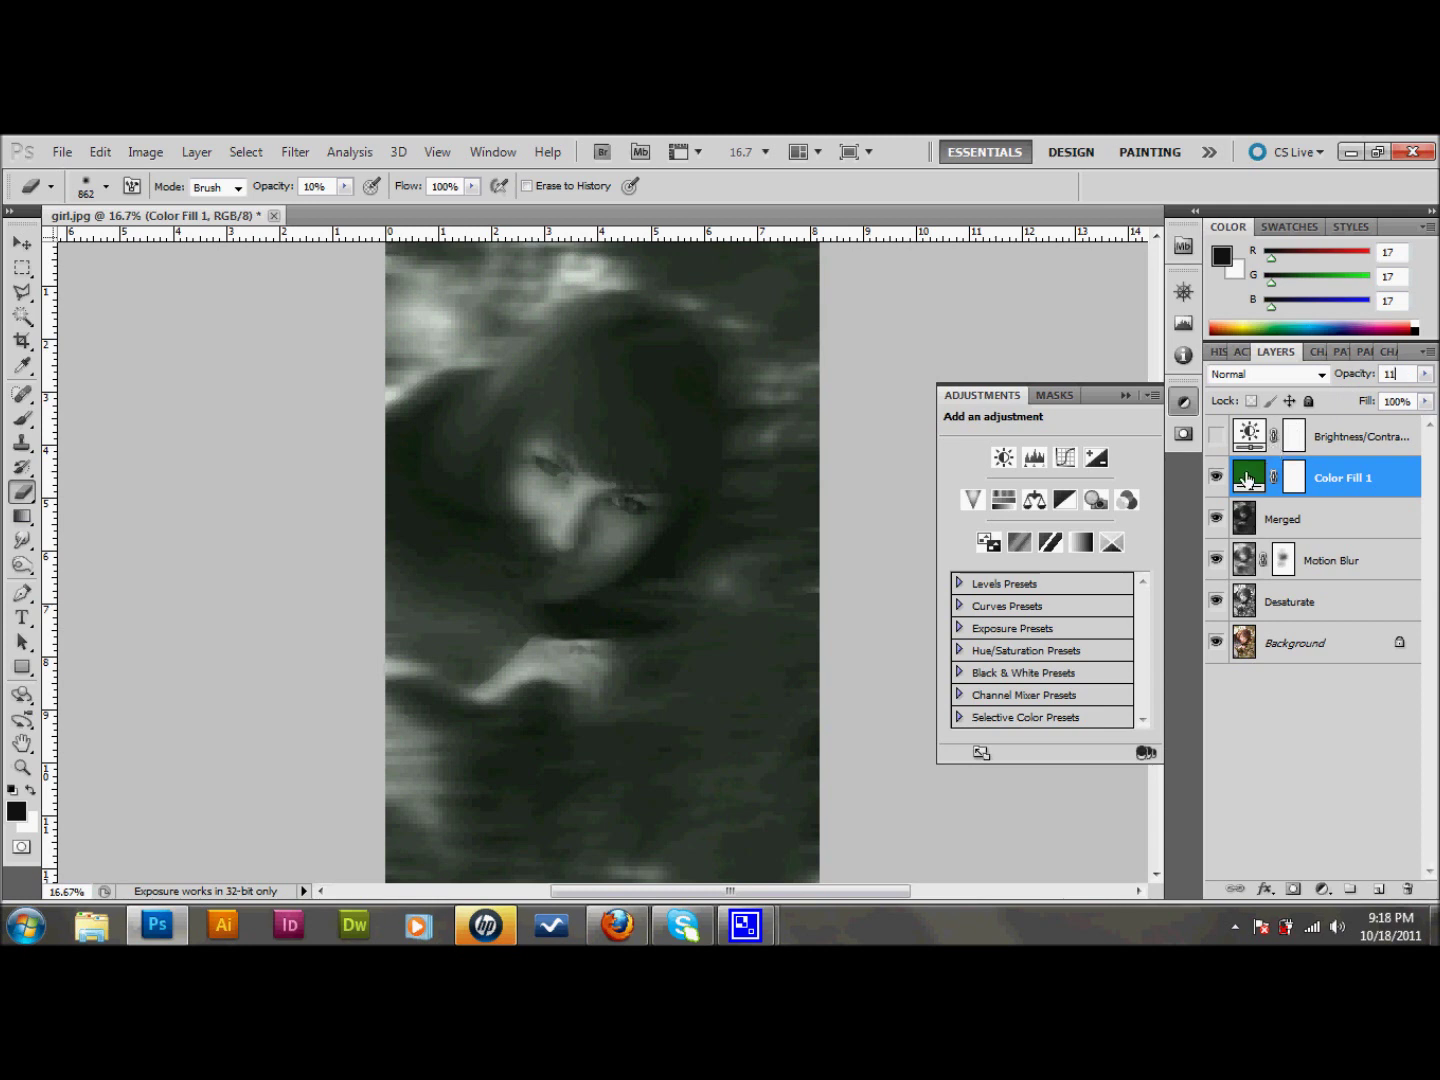
left_click(1274, 376)
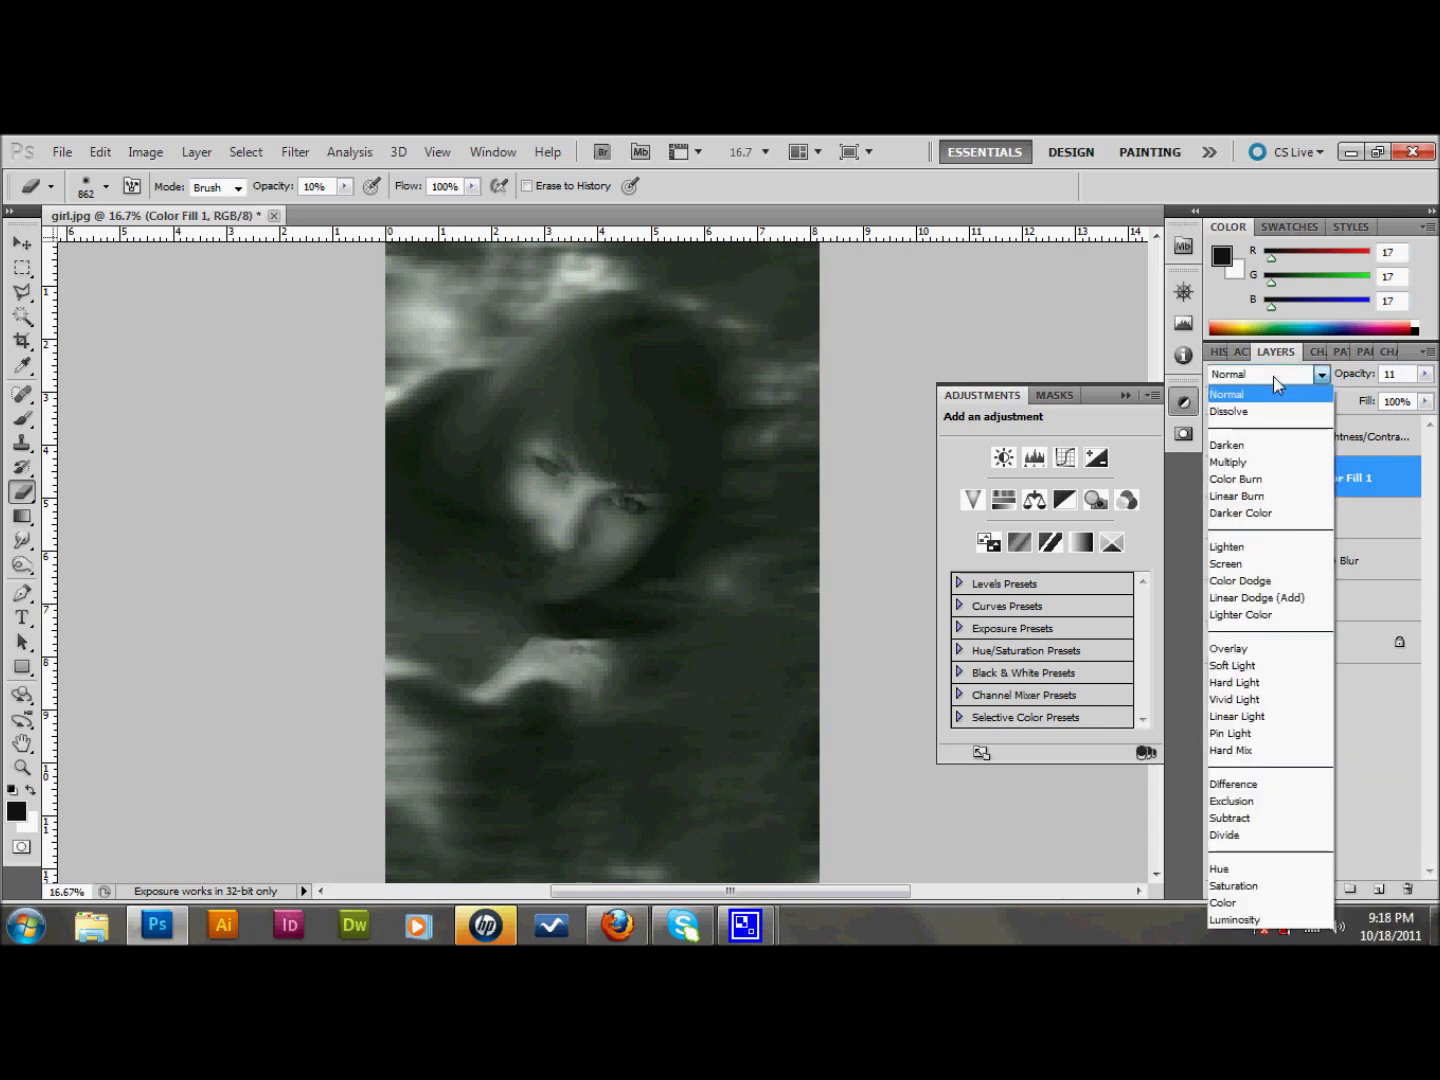
Step: Set Color Fill 1 to the Color blend mode, abandoning an attempt to erase on the fill layer
left_click(1275, 904)
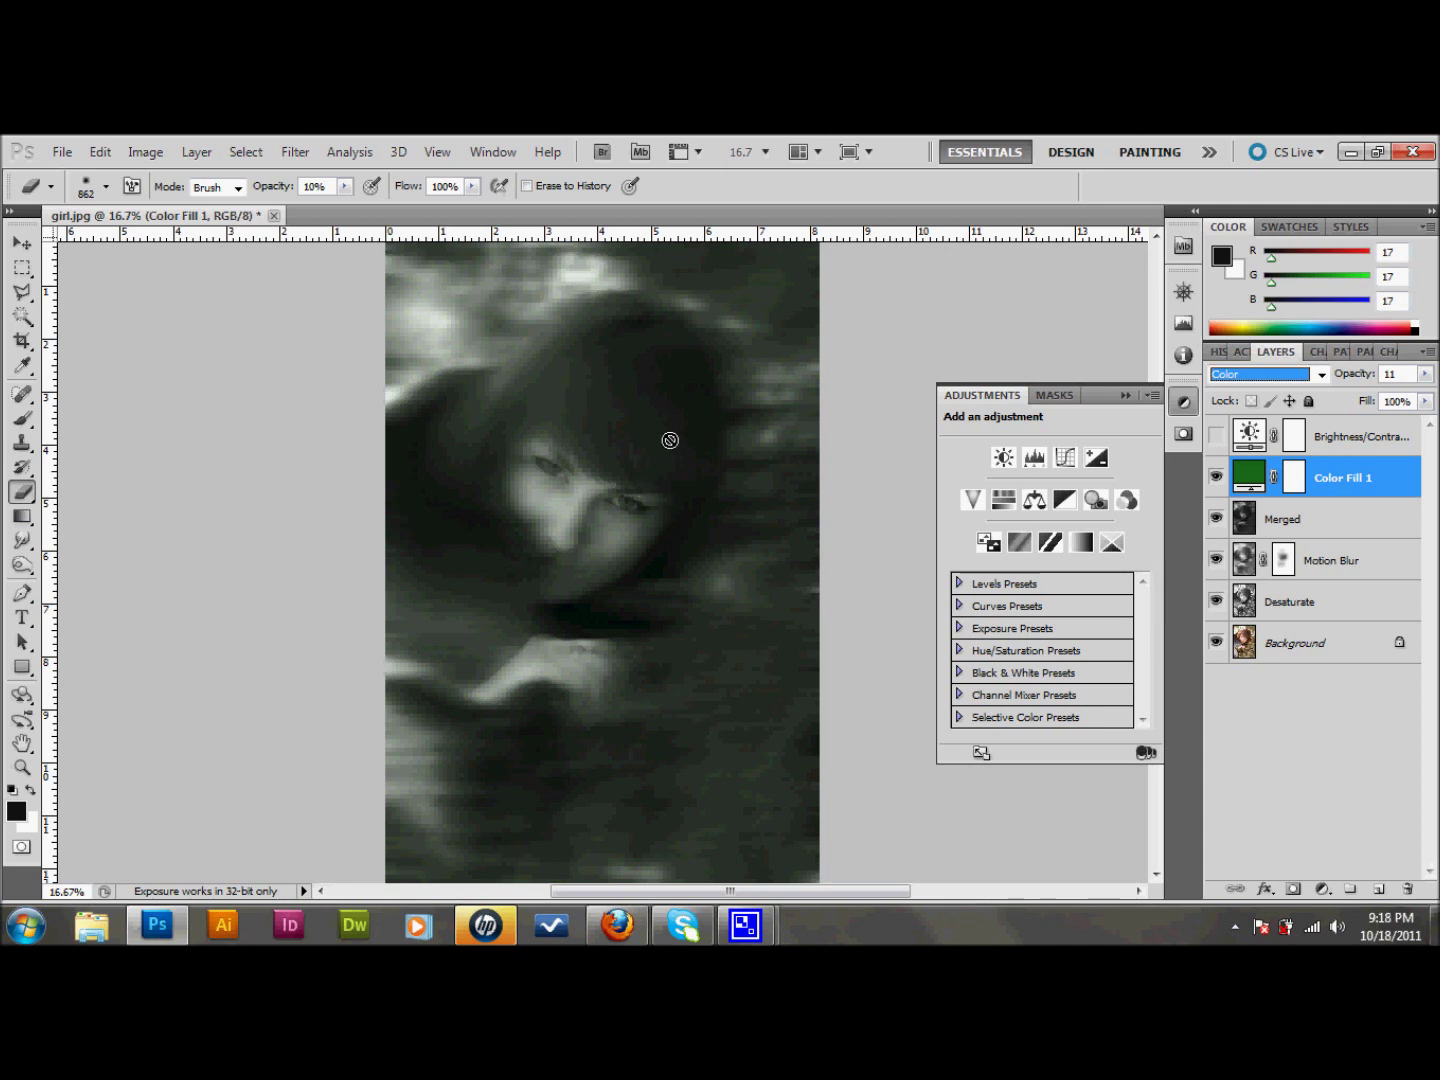
left_click(673, 523)
left_click(673, 523)
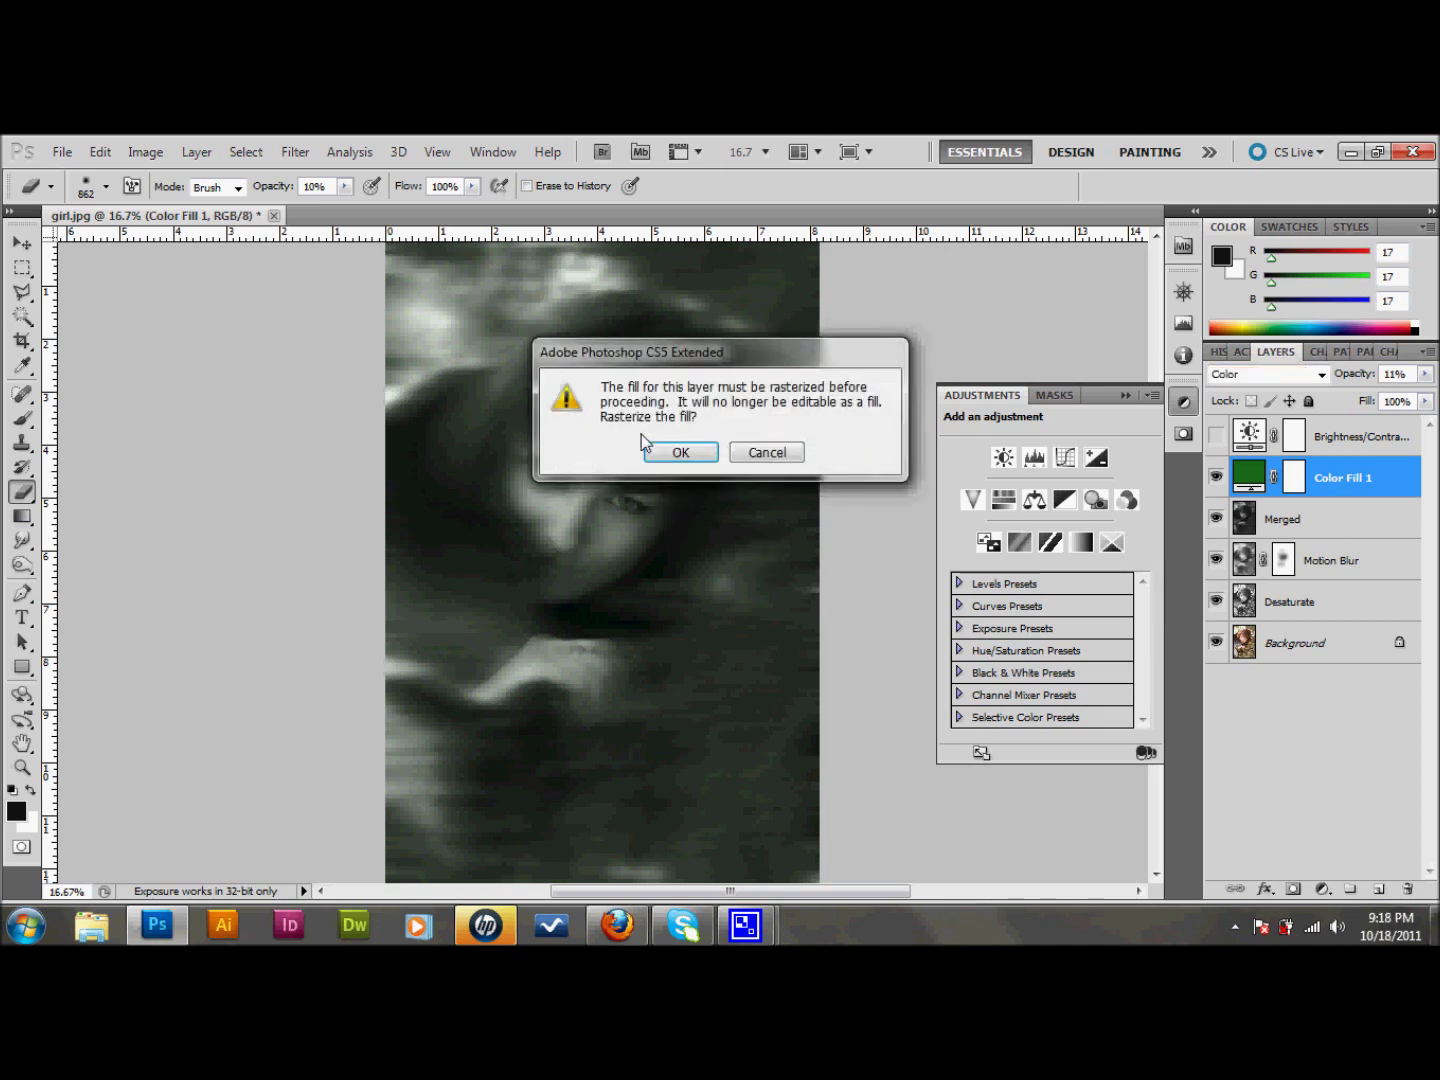
left_click(763, 453)
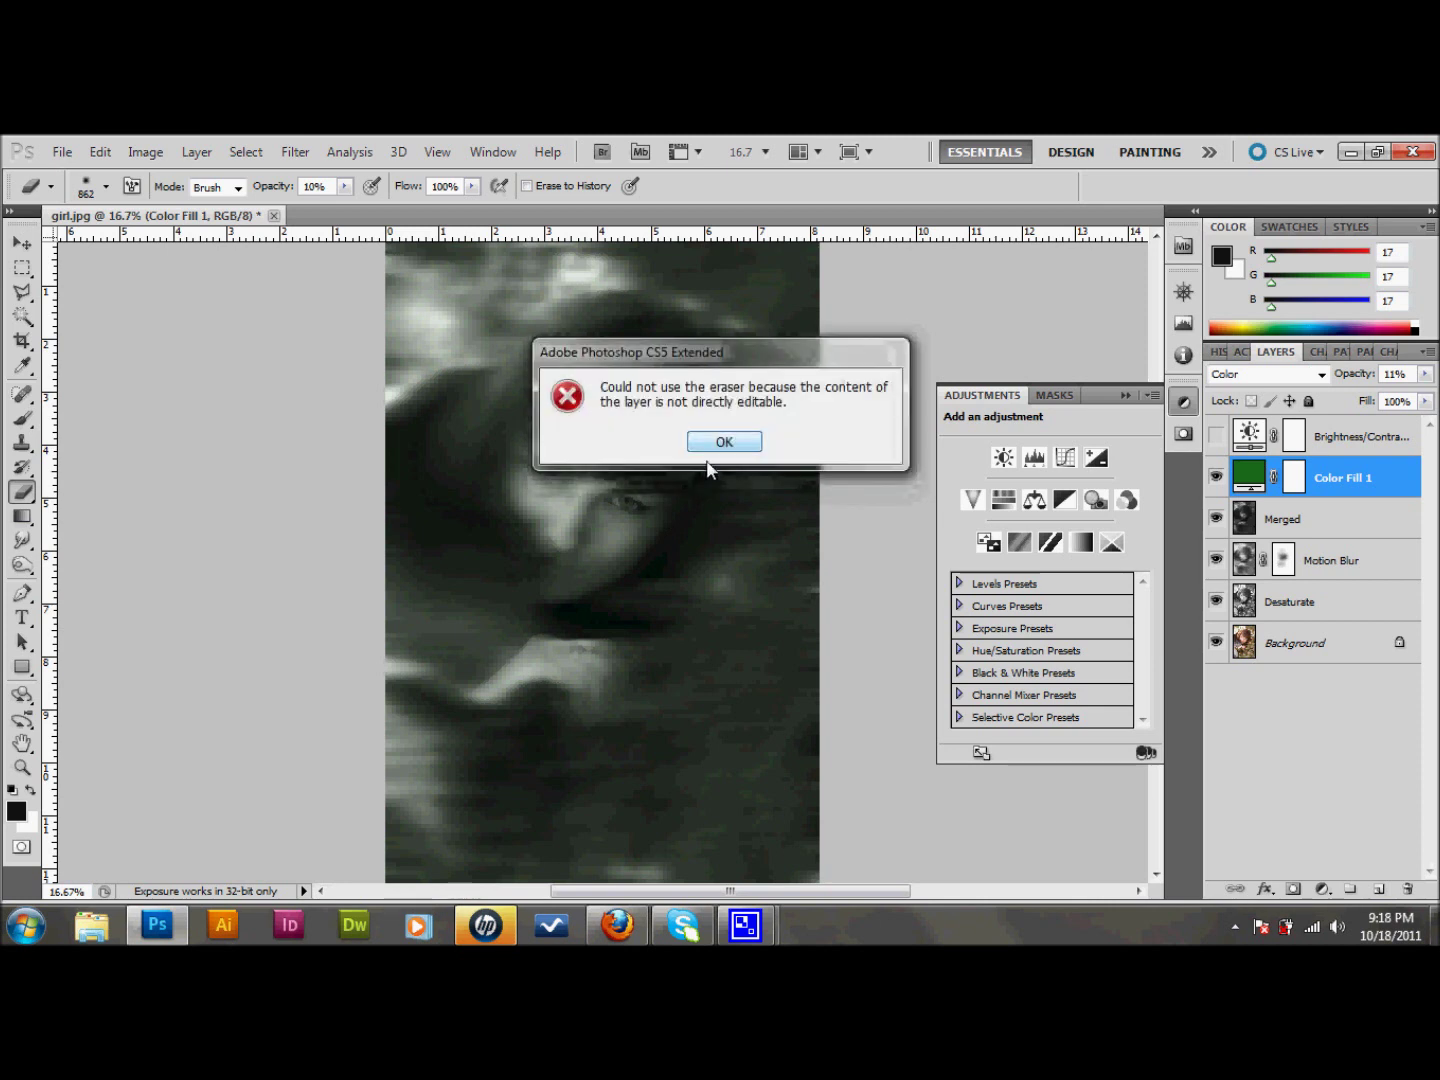
left_click(724, 443)
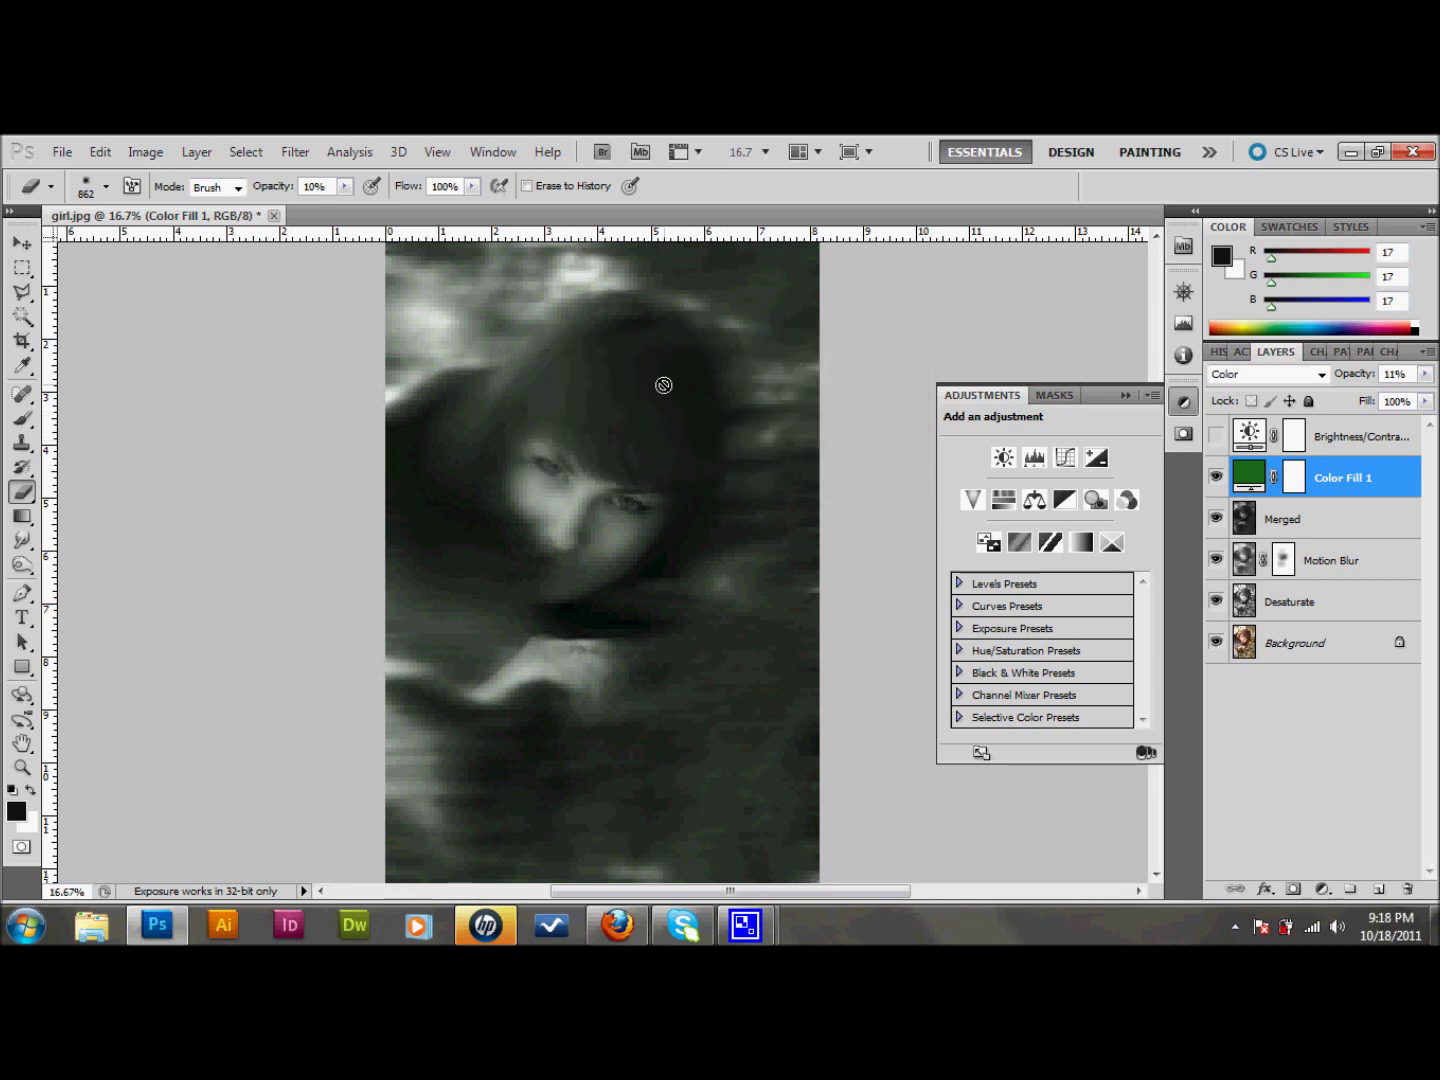
left_click(23, 243)
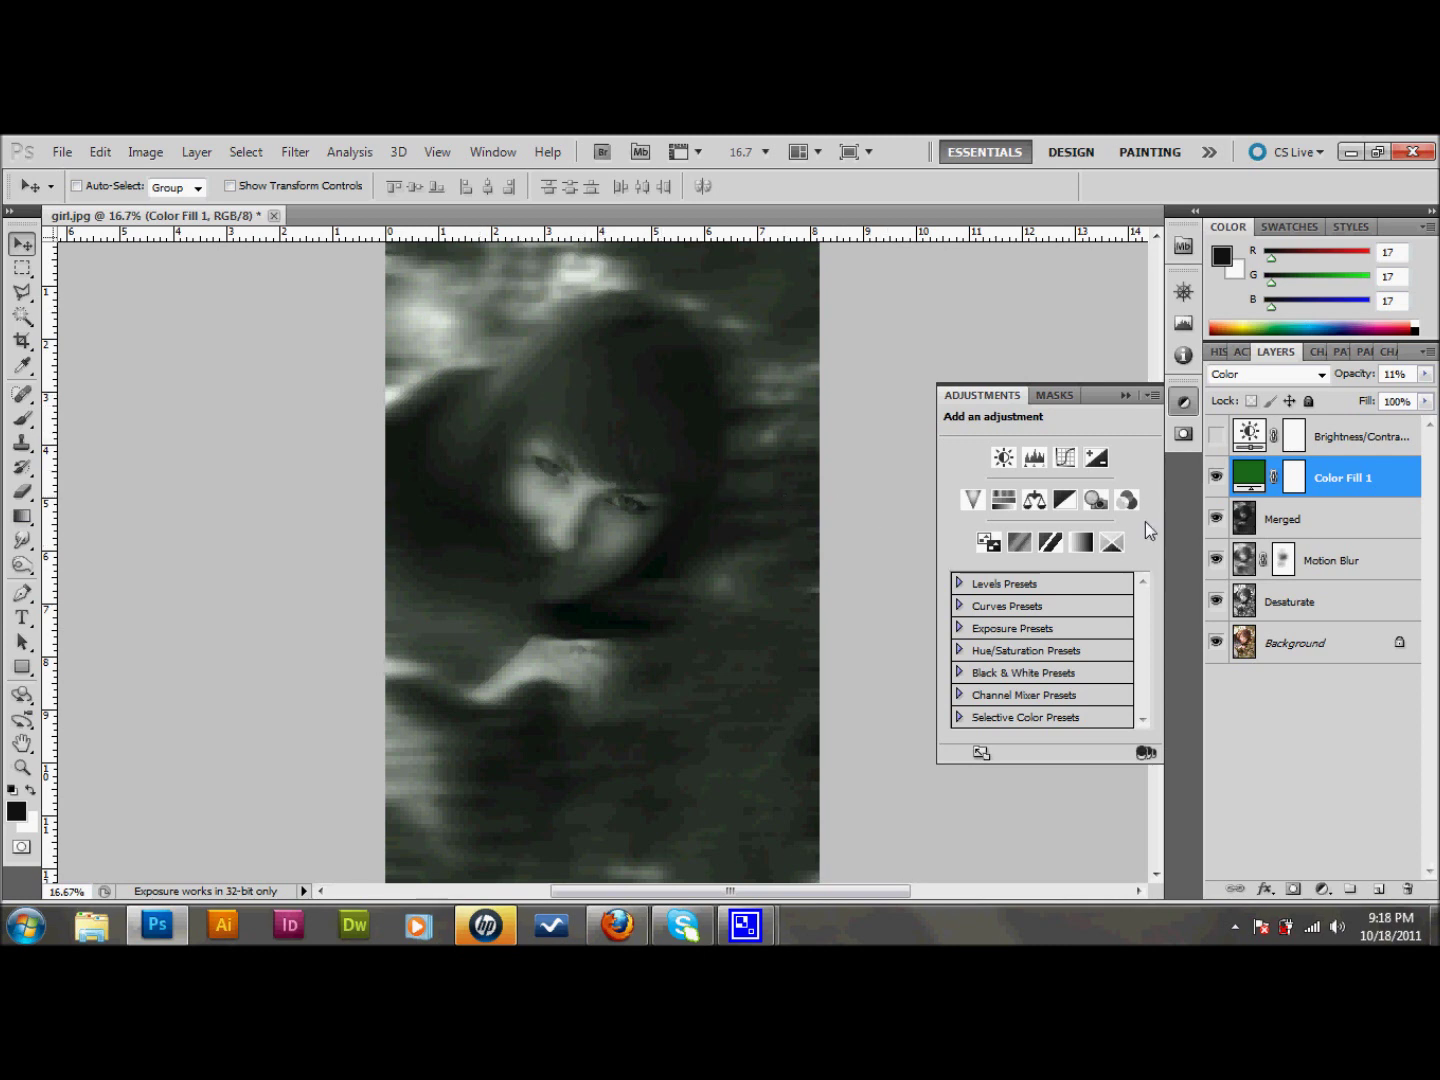
Step: Turn the Brightness/Contrast layer back on and set its brightness to -70
left_click(1218, 438)
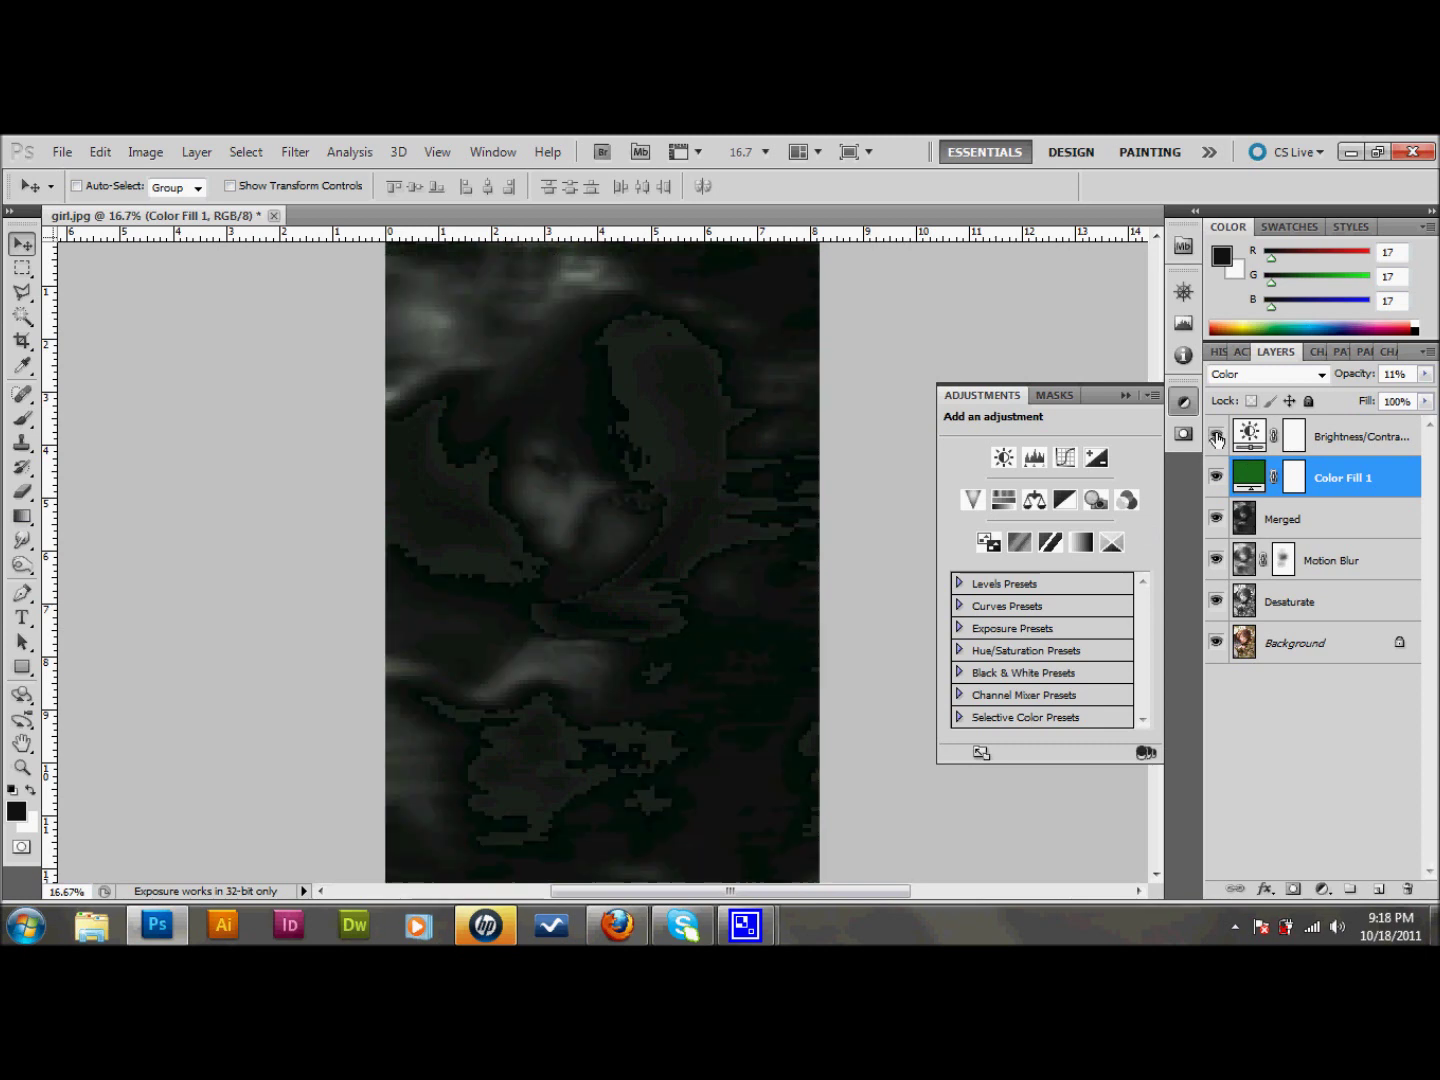
left_click(1346, 446)
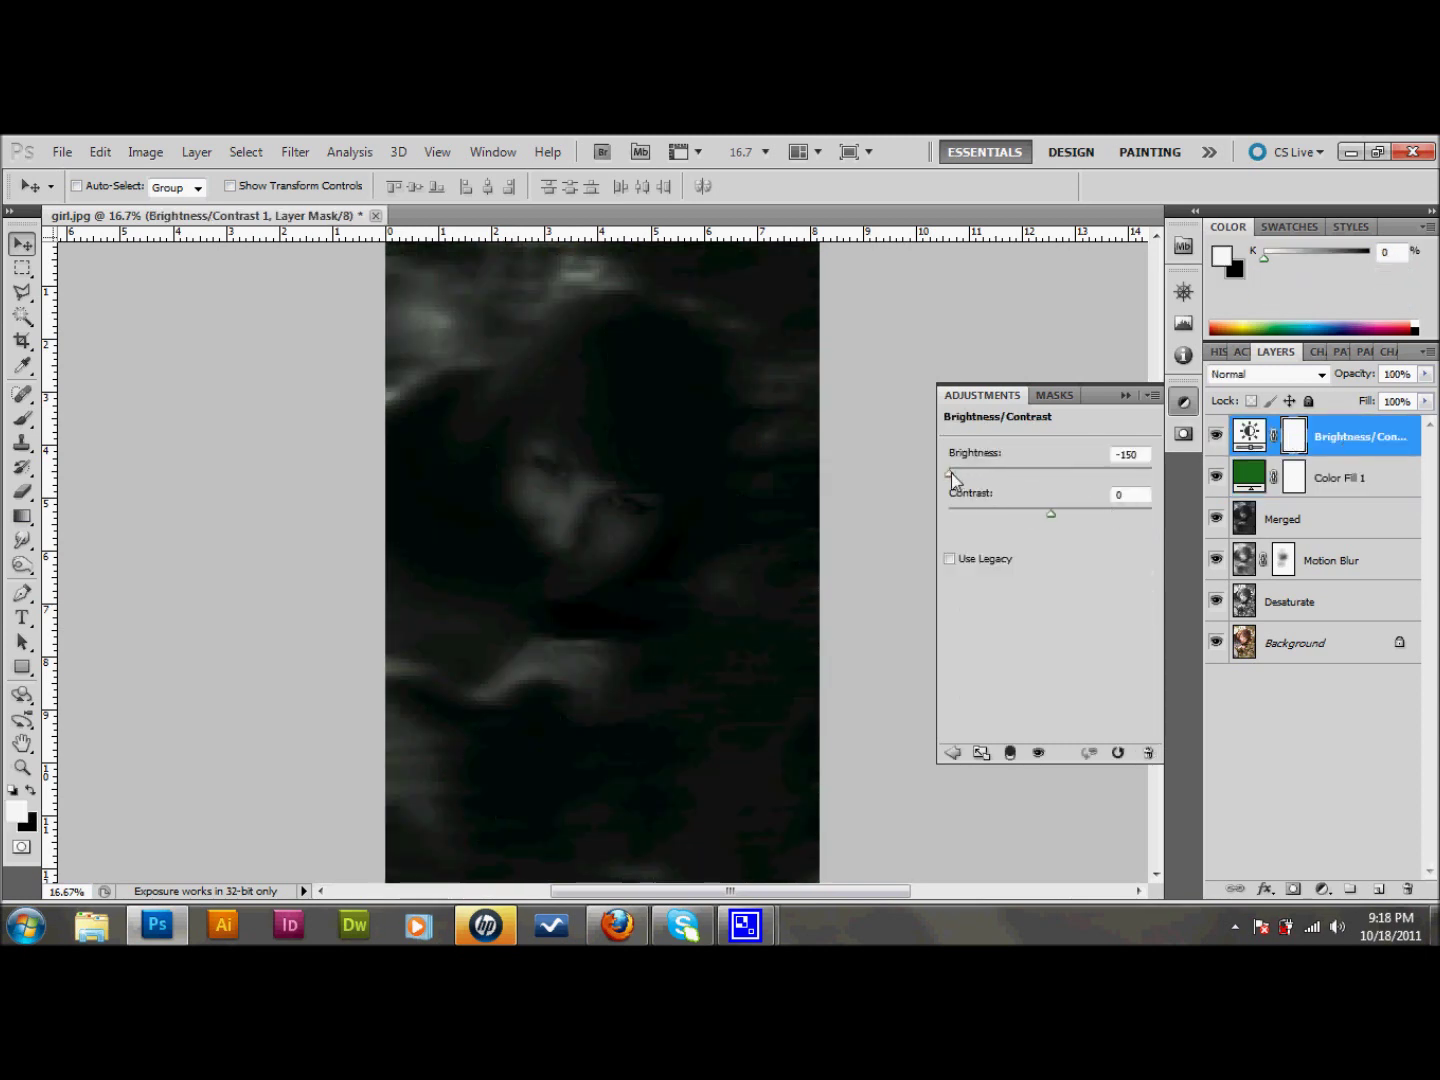
left_click_drag(949, 474, 1004, 475)
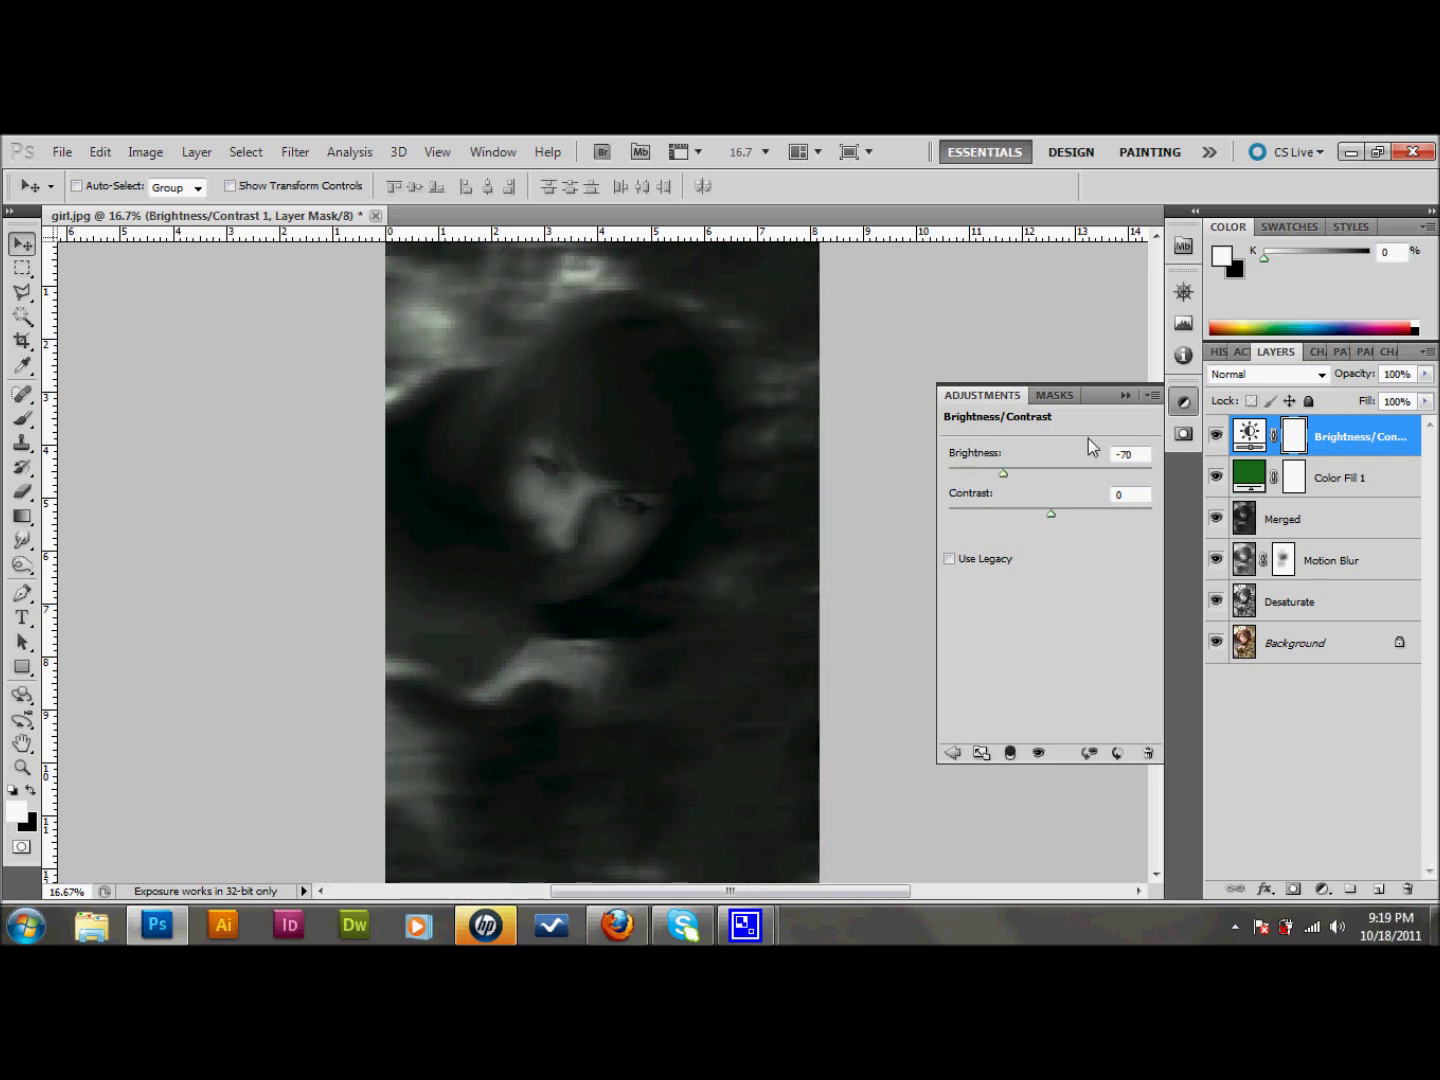
Step: Open the Layer Mask Display Options, close them unchanged, and pick the Eraser tool
double_click(1295, 436)
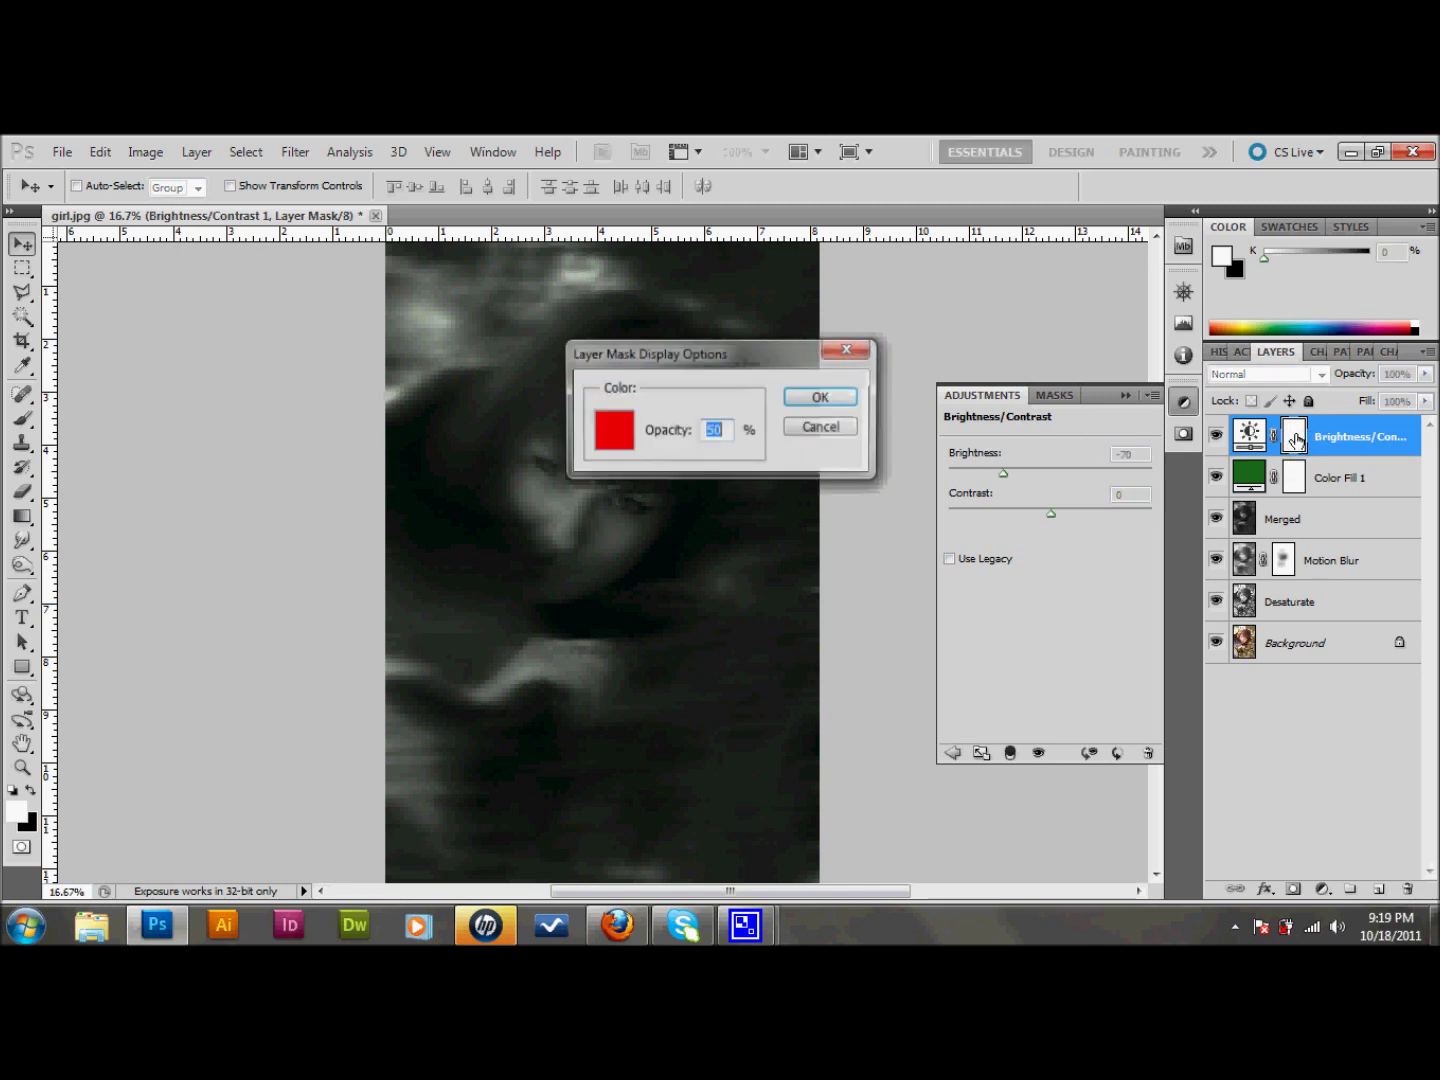
left_click(822, 427)
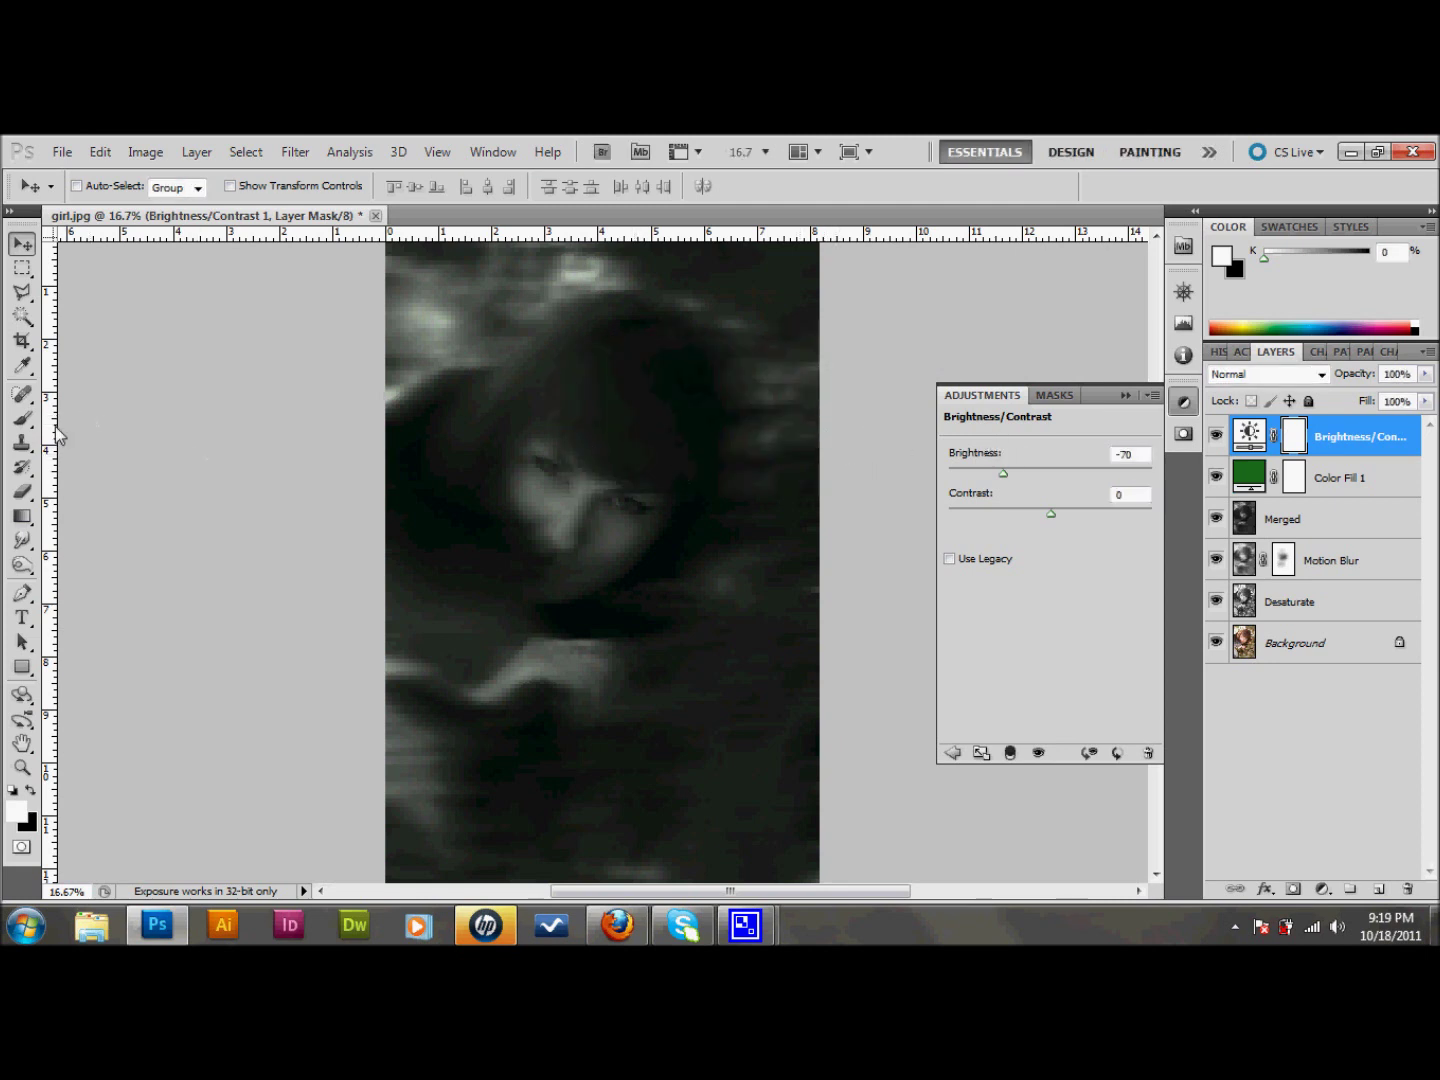
left_click(22, 490)
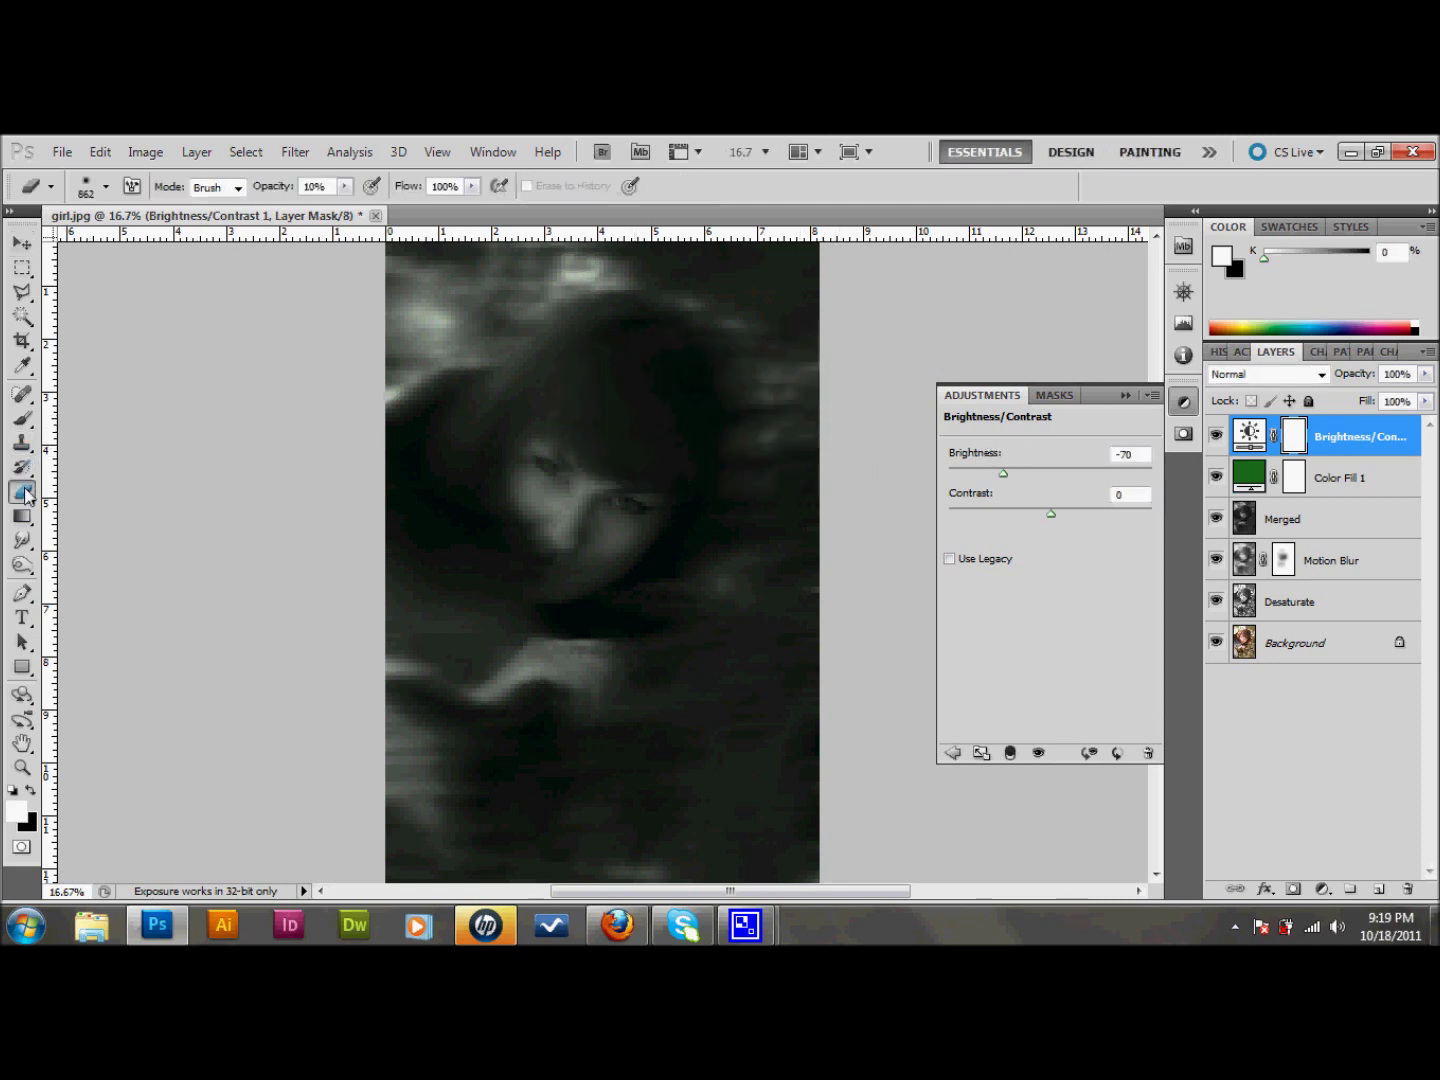
Step: Set the Eraser opacity to 100%
left_click(297, 188)
type("100")
key("Return")
Step: Erase the Brightness/Contrast mask over the face, hair, bottom right and left edge
mouse_move(545, 316)
left_mouse_down()
mouse_move(570, 321)
mouse_move(627, 389)
mouse_move(535, 491)
mouse_move(472, 444)
mouse_move(523, 541)
mouse_move(485, 689)
mouse_move(401, 740)
mouse_move(410, 820)
left_mouse_up()
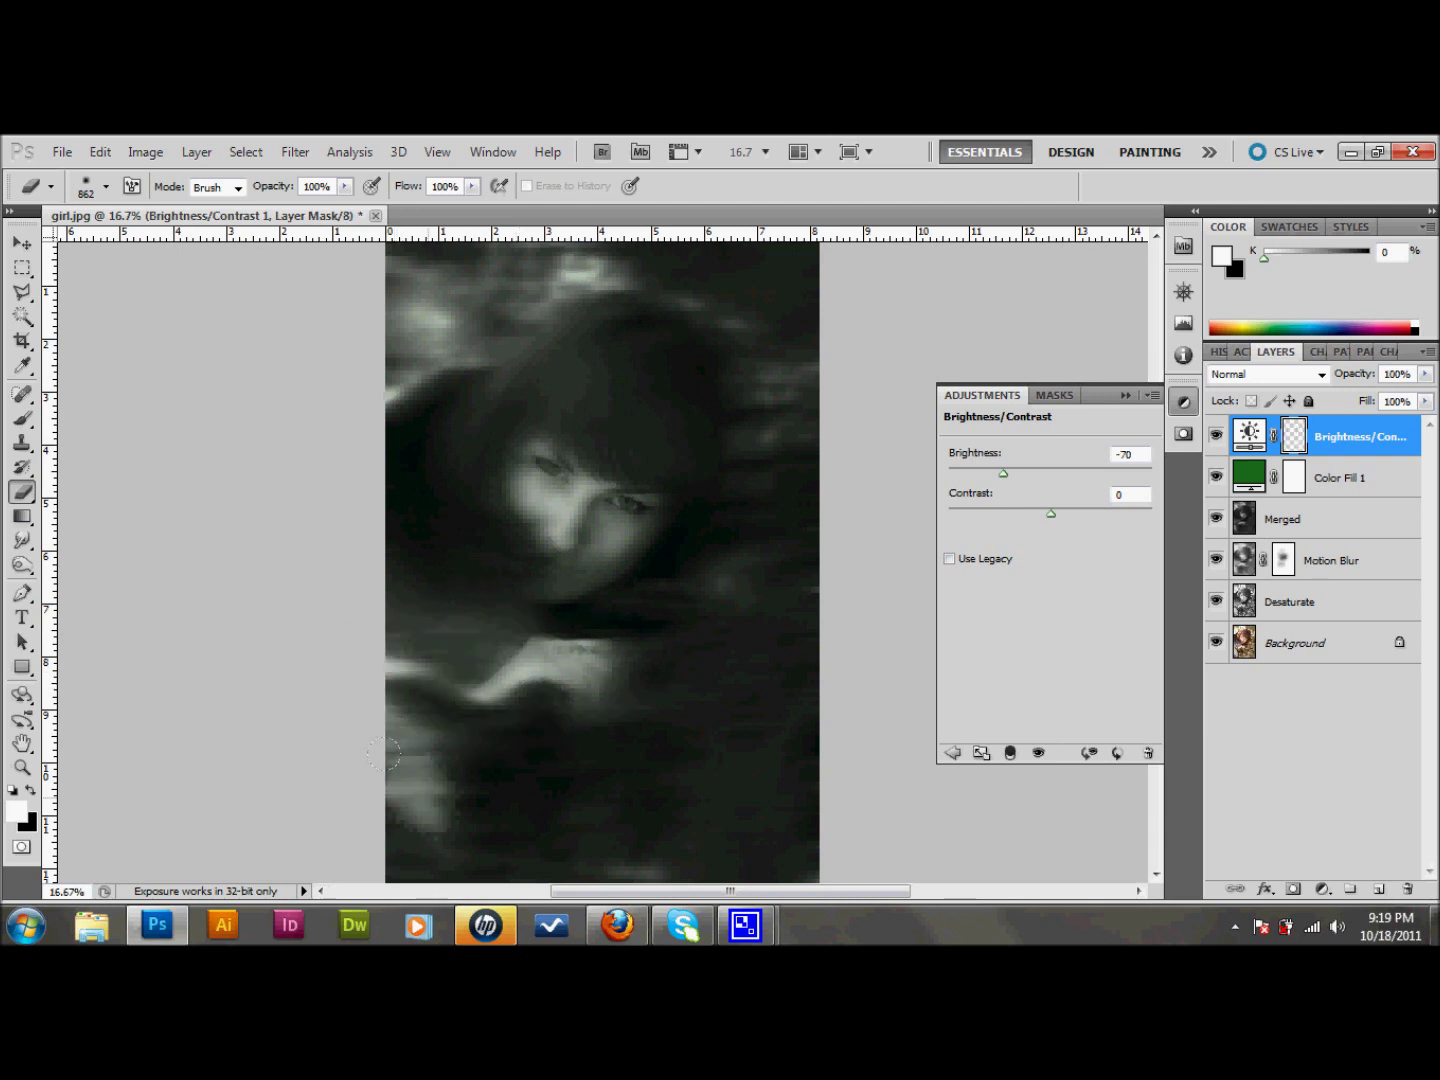
left_click_drag(578, 824, 689, 868)
mouse_move(610, 265)
left_mouse_down()
mouse_move(495, 245)
mouse_move(368, 279)
mouse_move(686, 286)
mouse_move(707, 326)
mouse_move(796, 390)
mouse_move(693, 516)
mouse_move(724, 524)
mouse_move(743, 611)
mouse_move(689, 765)
mouse_move(570, 737)
left_mouse_up()
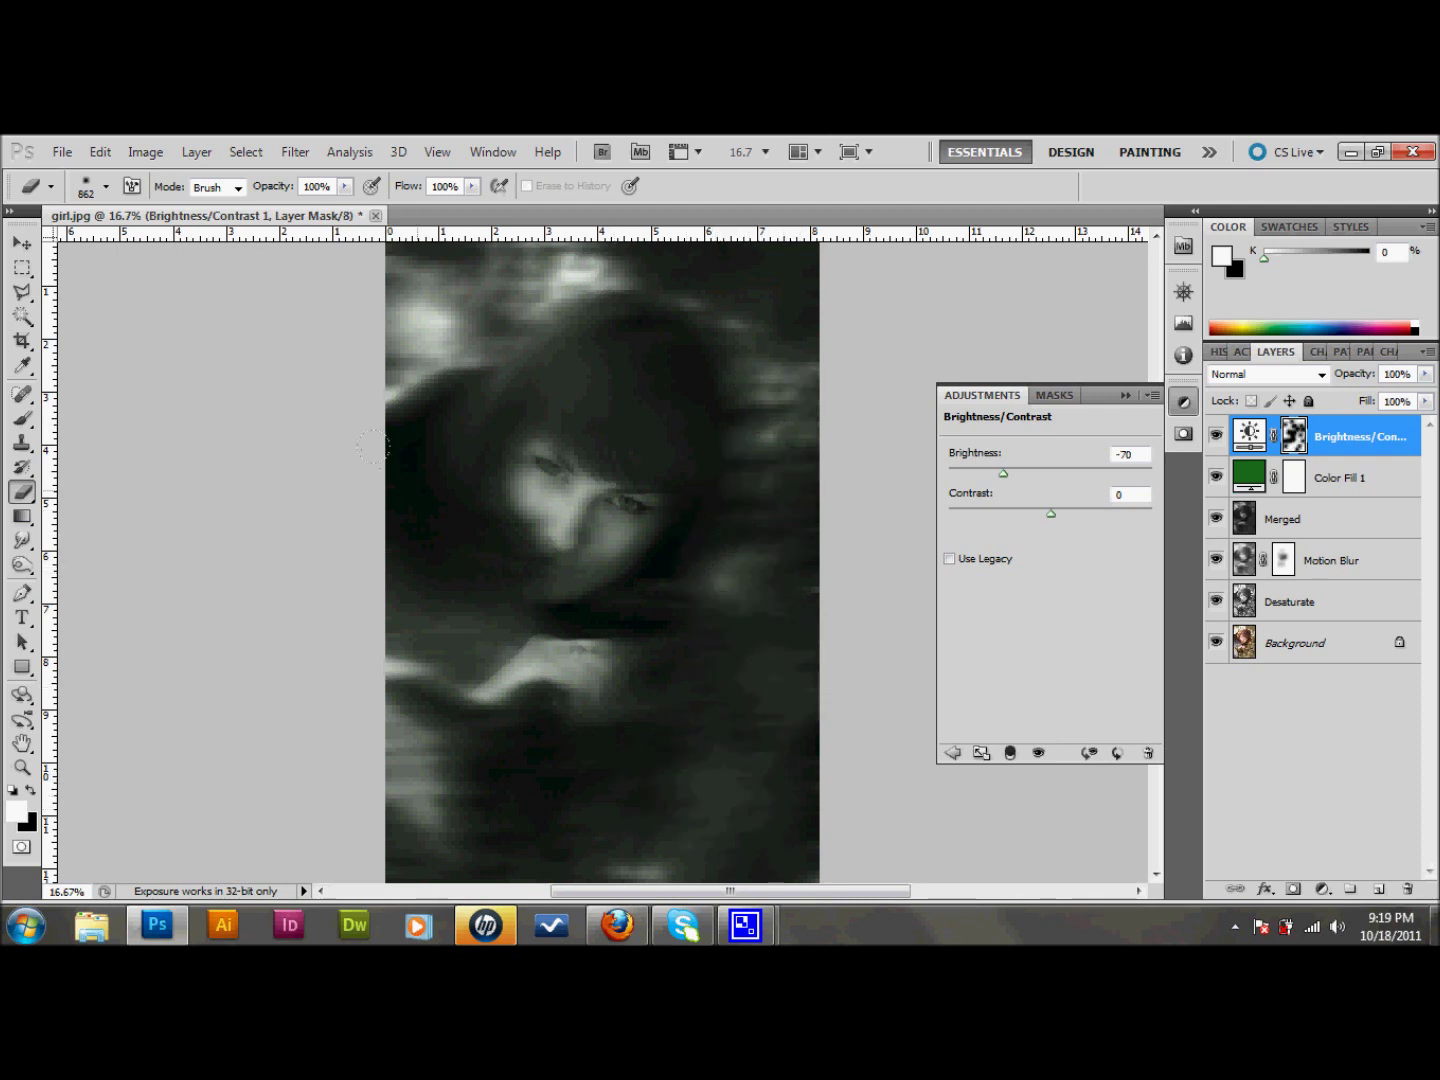
mouse_move(372, 447)
left_mouse_down()
mouse_move(404, 394)
mouse_move(448, 444)
mouse_move(468, 307)
mouse_move(402, 268)
mouse_move(427, 241)
mouse_move(534, 228)
mouse_move(722, 253)
mouse_move(745, 440)
left_mouse_up()
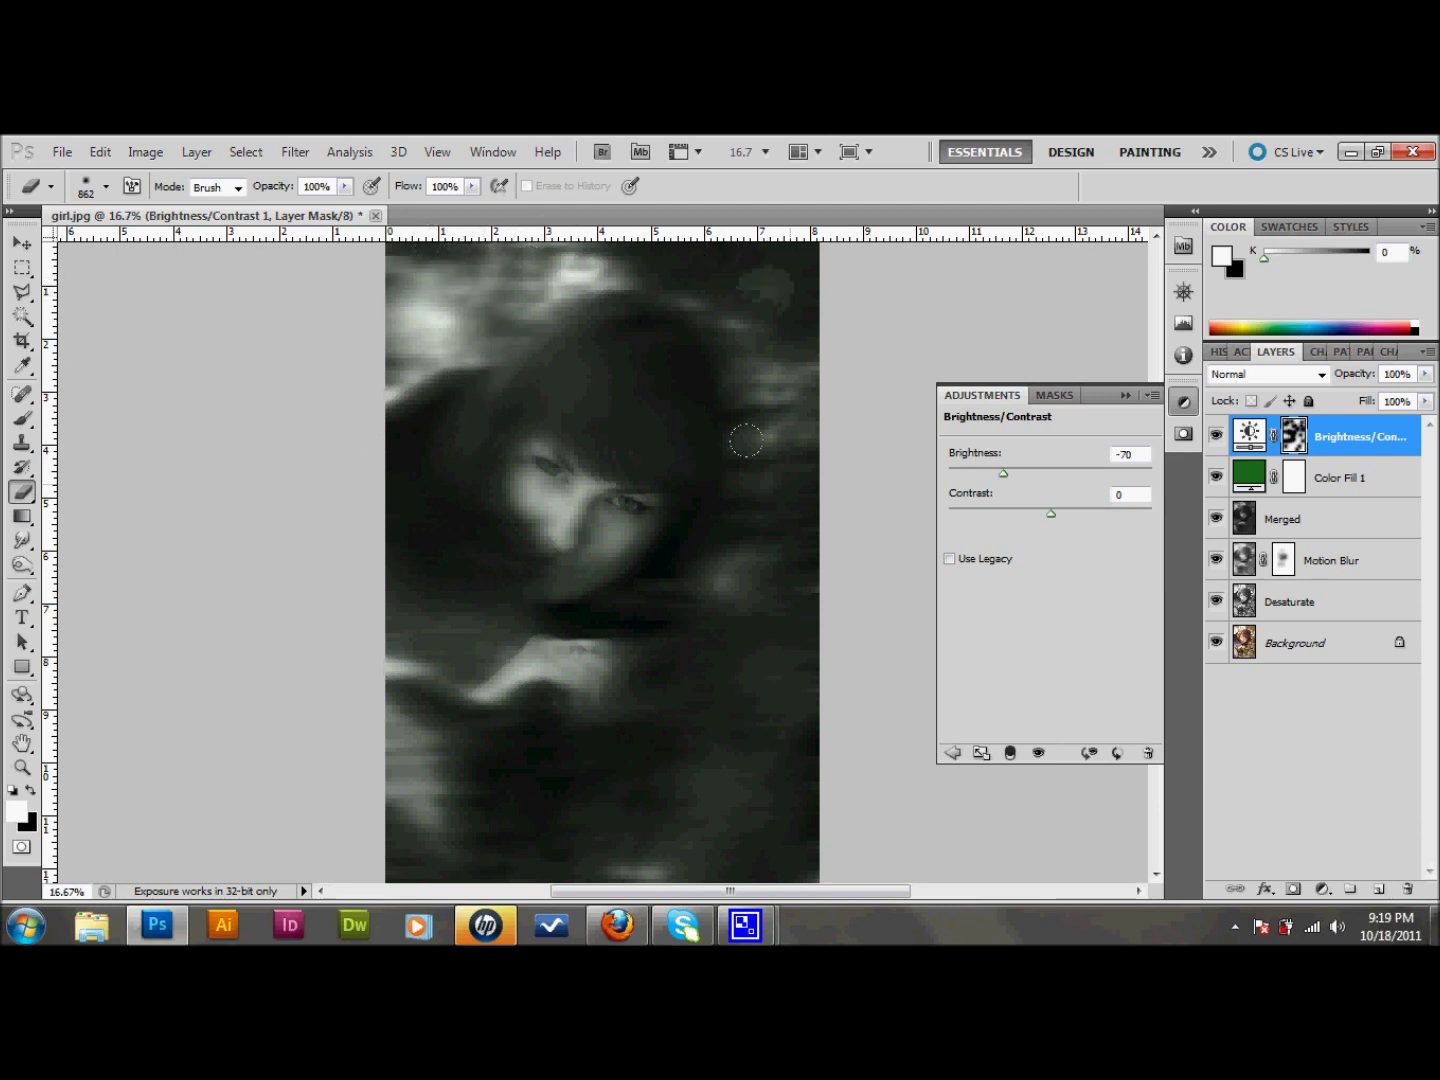
Step: Raise the Color Fill 1 opacity to 20% and show the History panel
left_click(1397, 477)
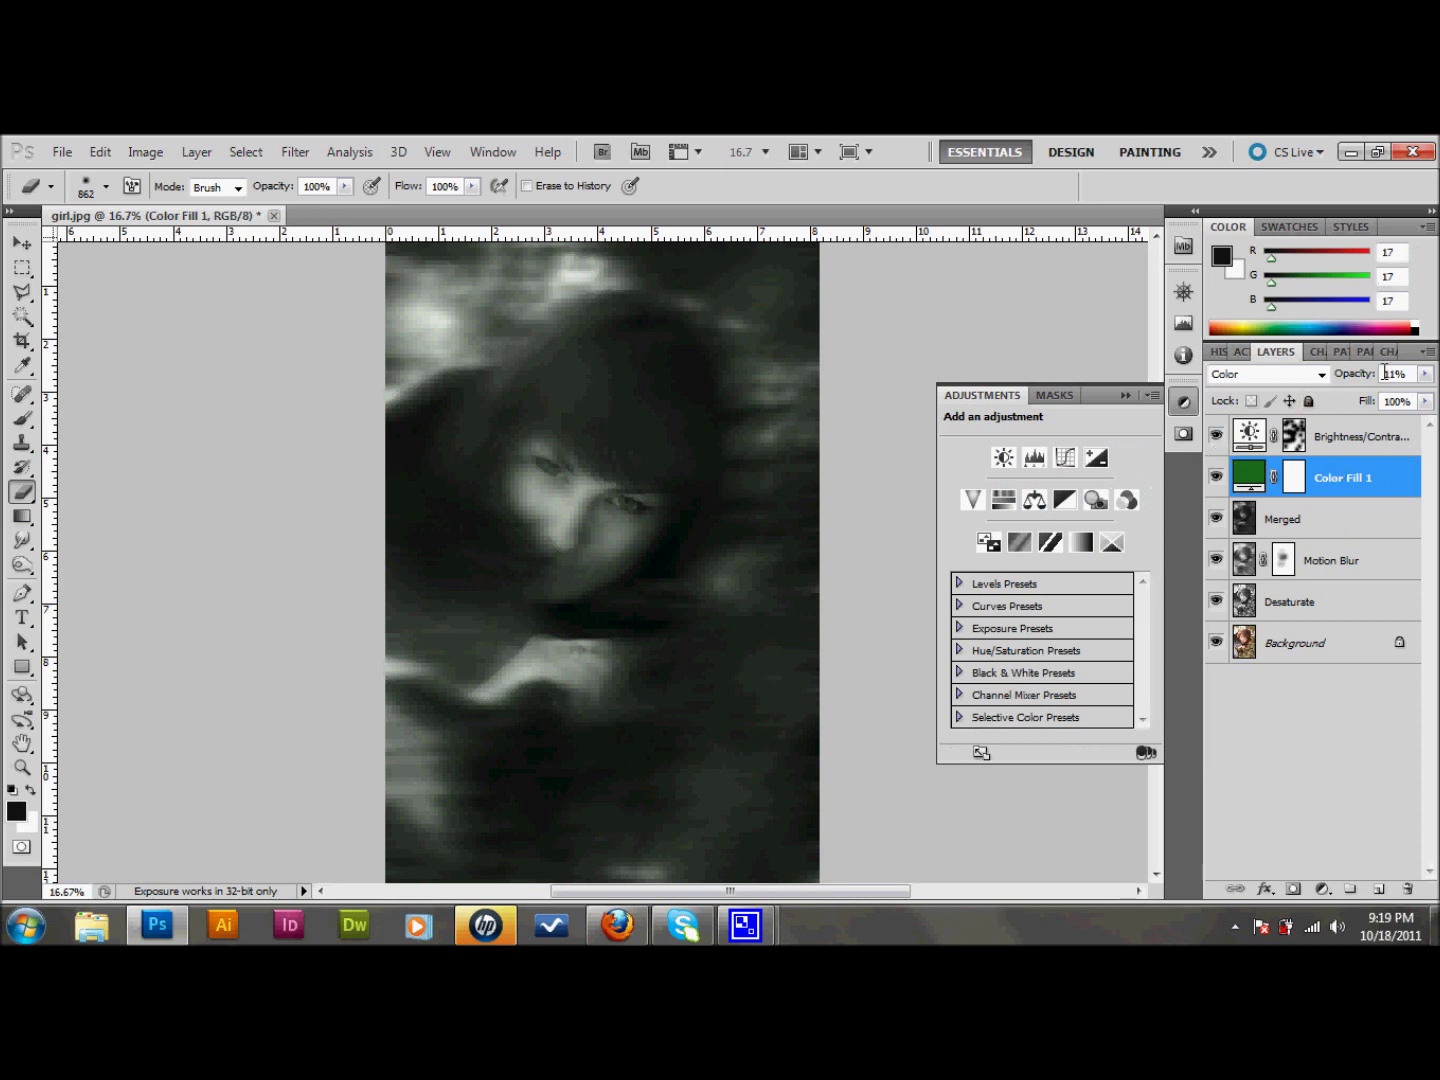
left_click_drag(1408, 378, 1382, 376)
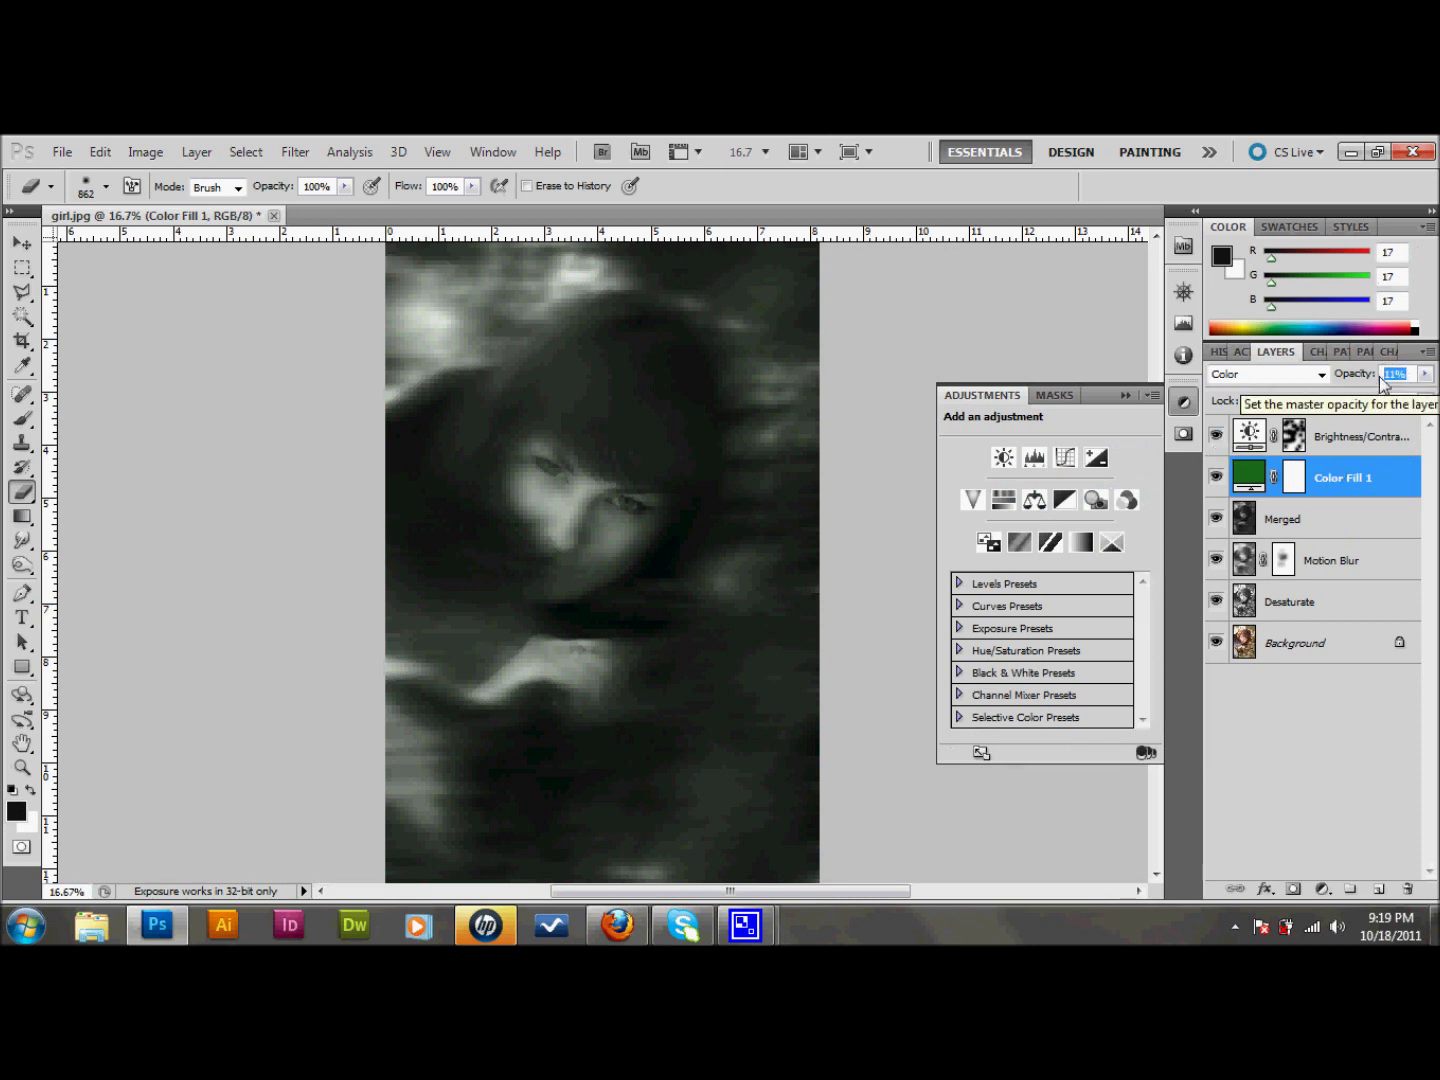
type("25")
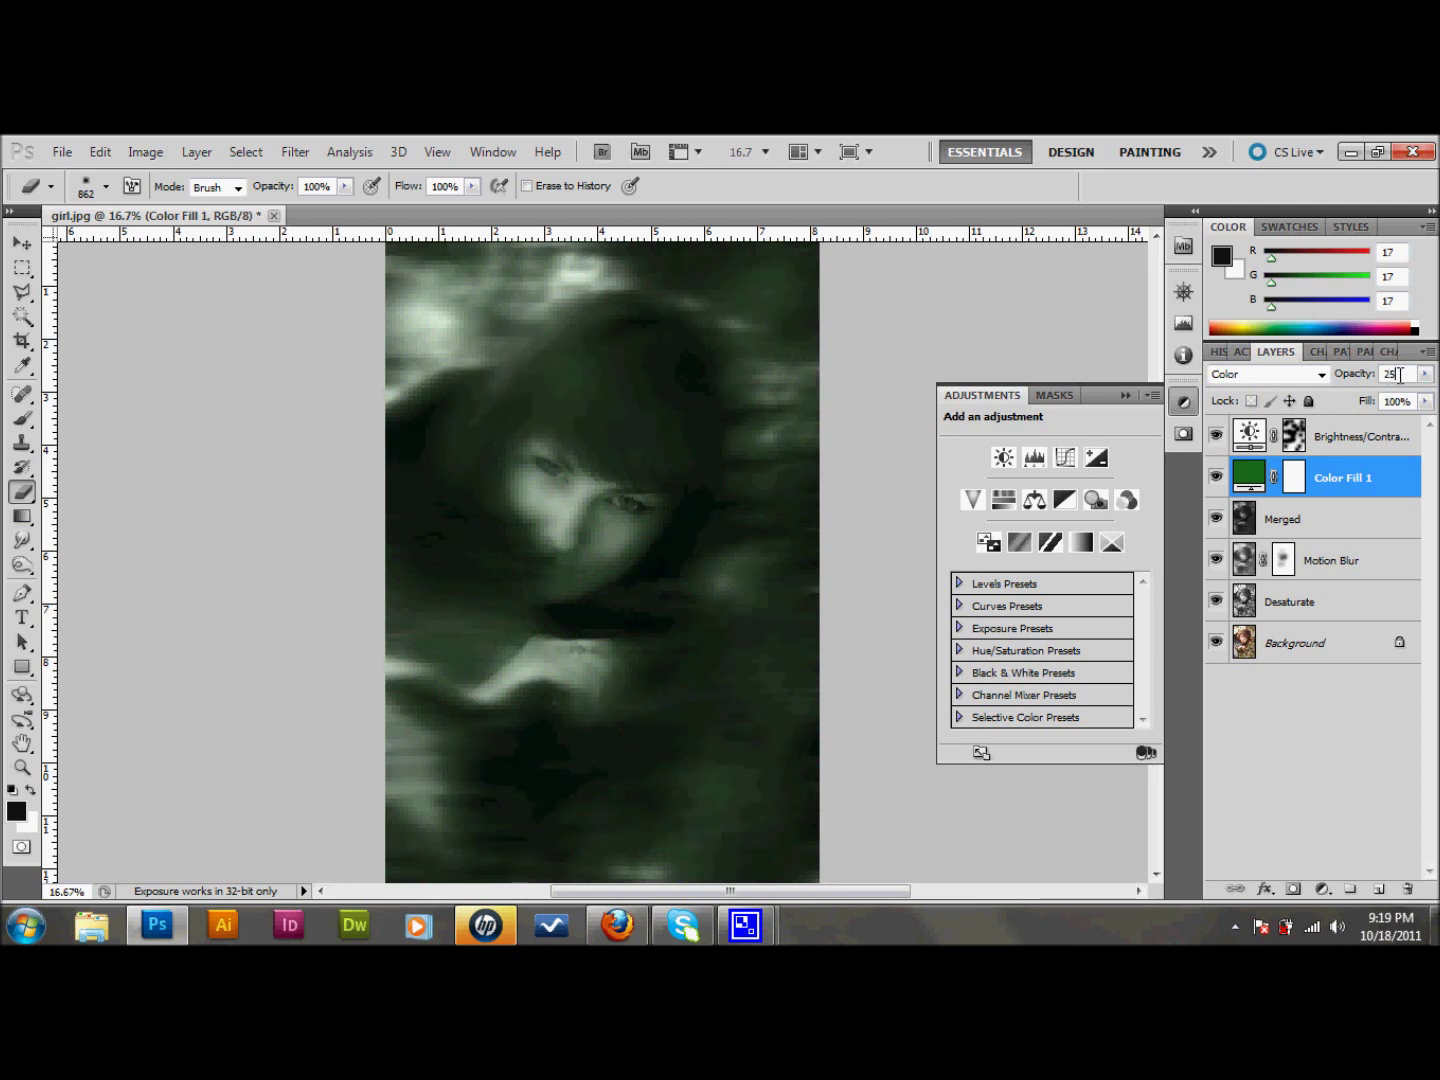
key("Return")
left_click_drag(1373, 375, 1370, 378)
left_click(1218, 352)
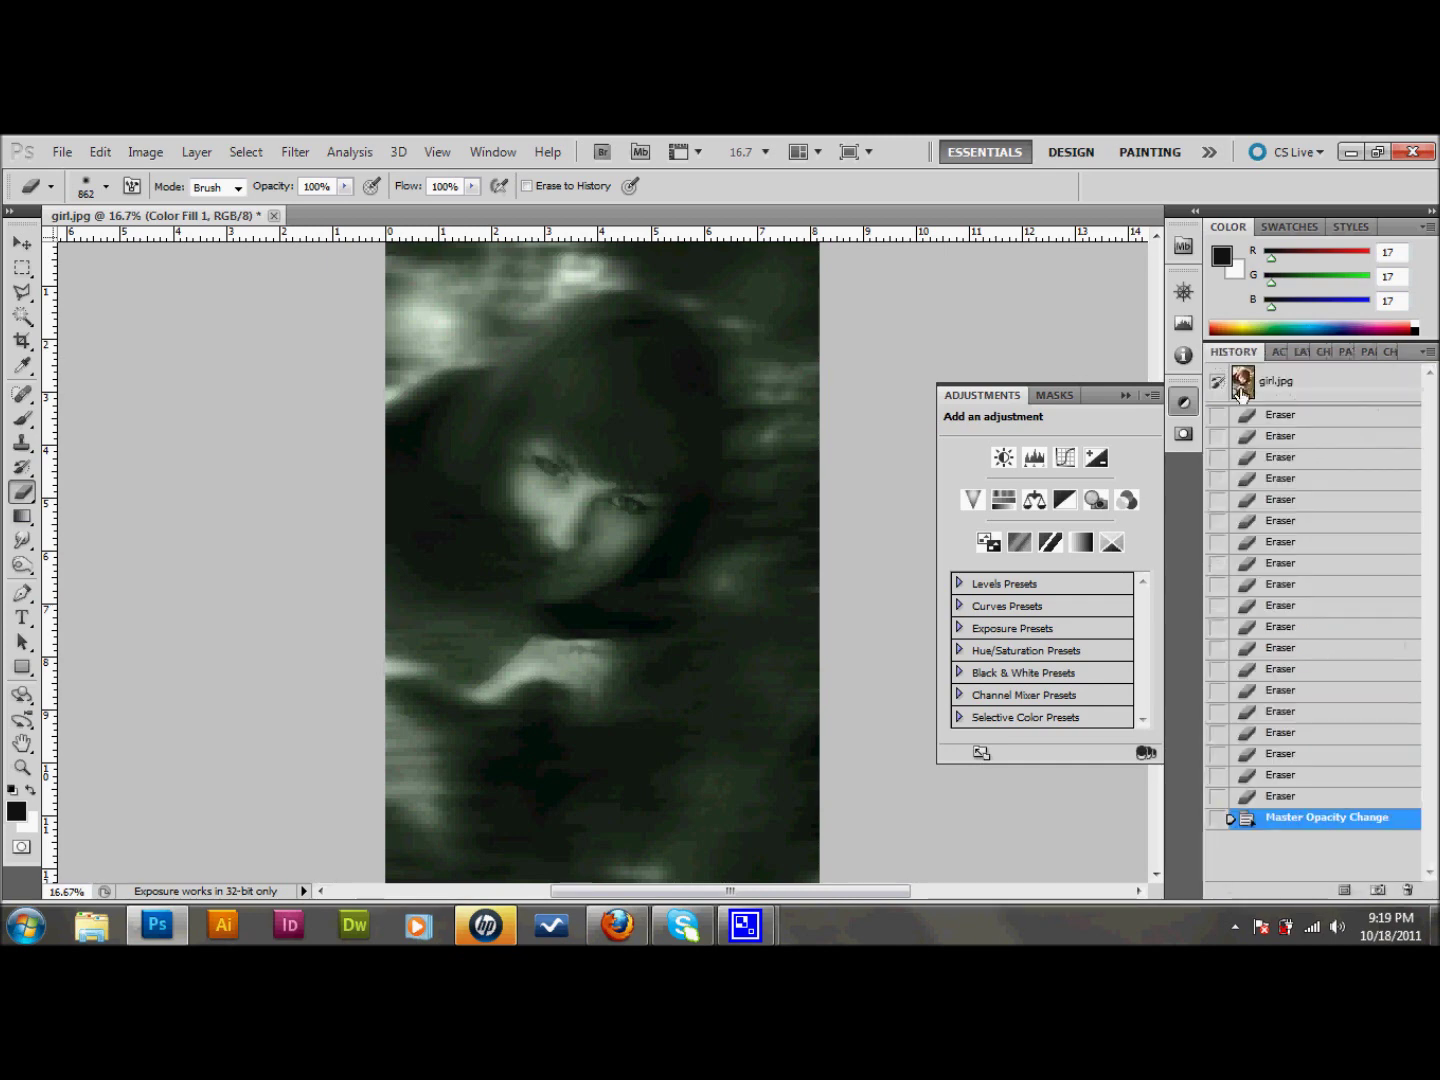
left_click(1319, 384)
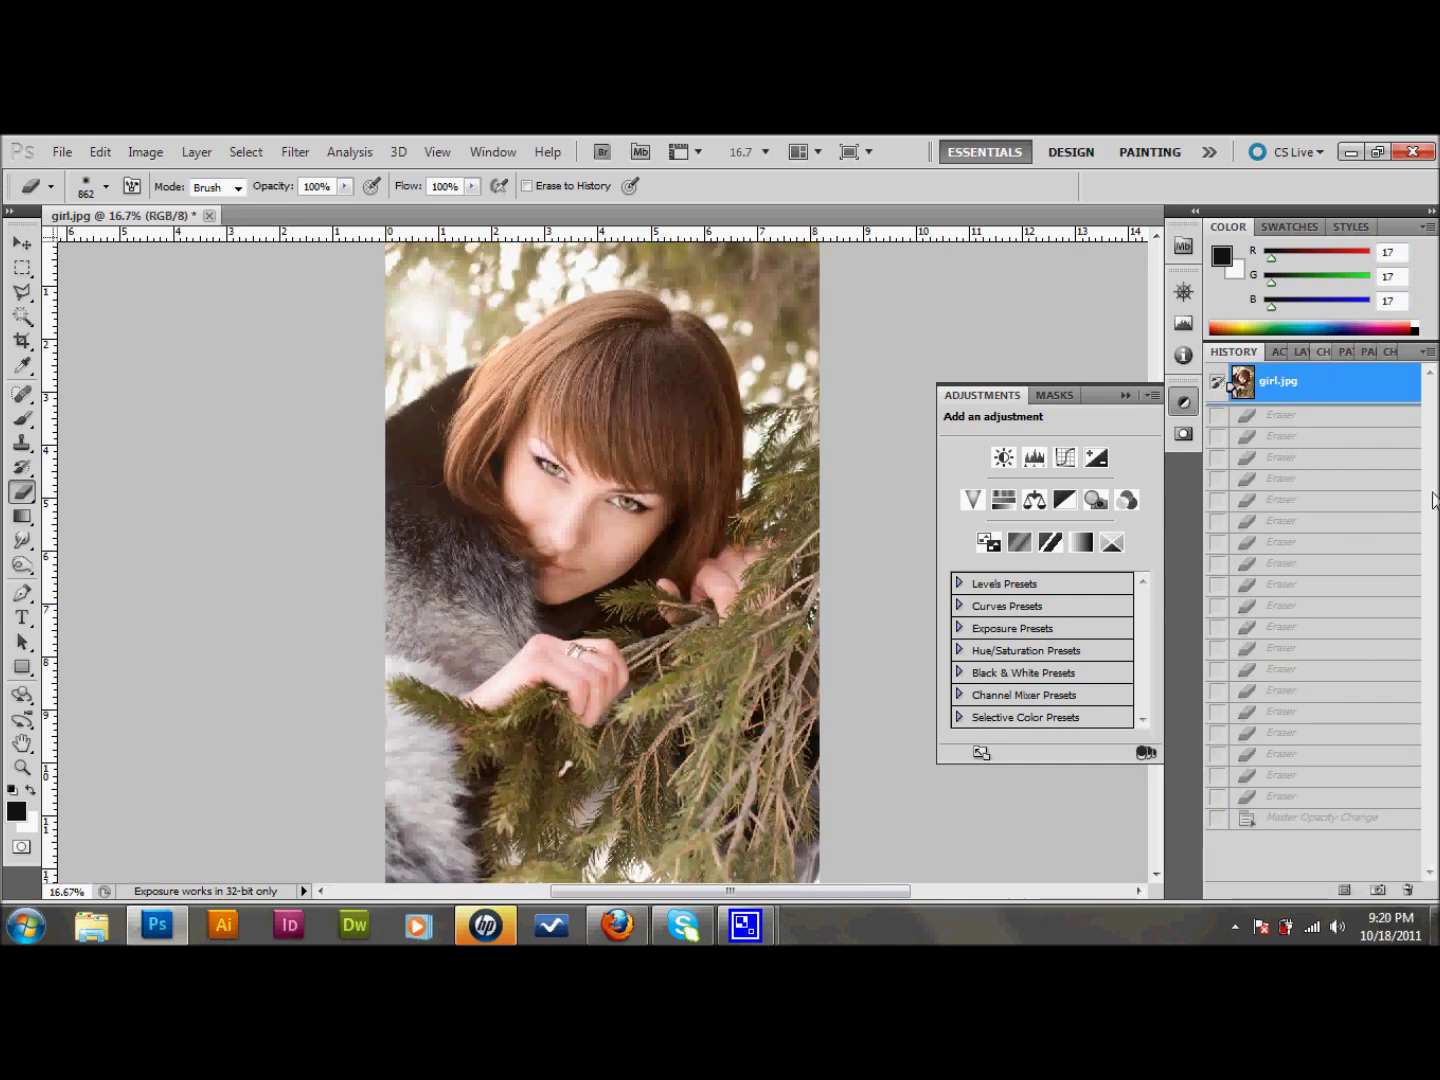
left_click(1301, 823)
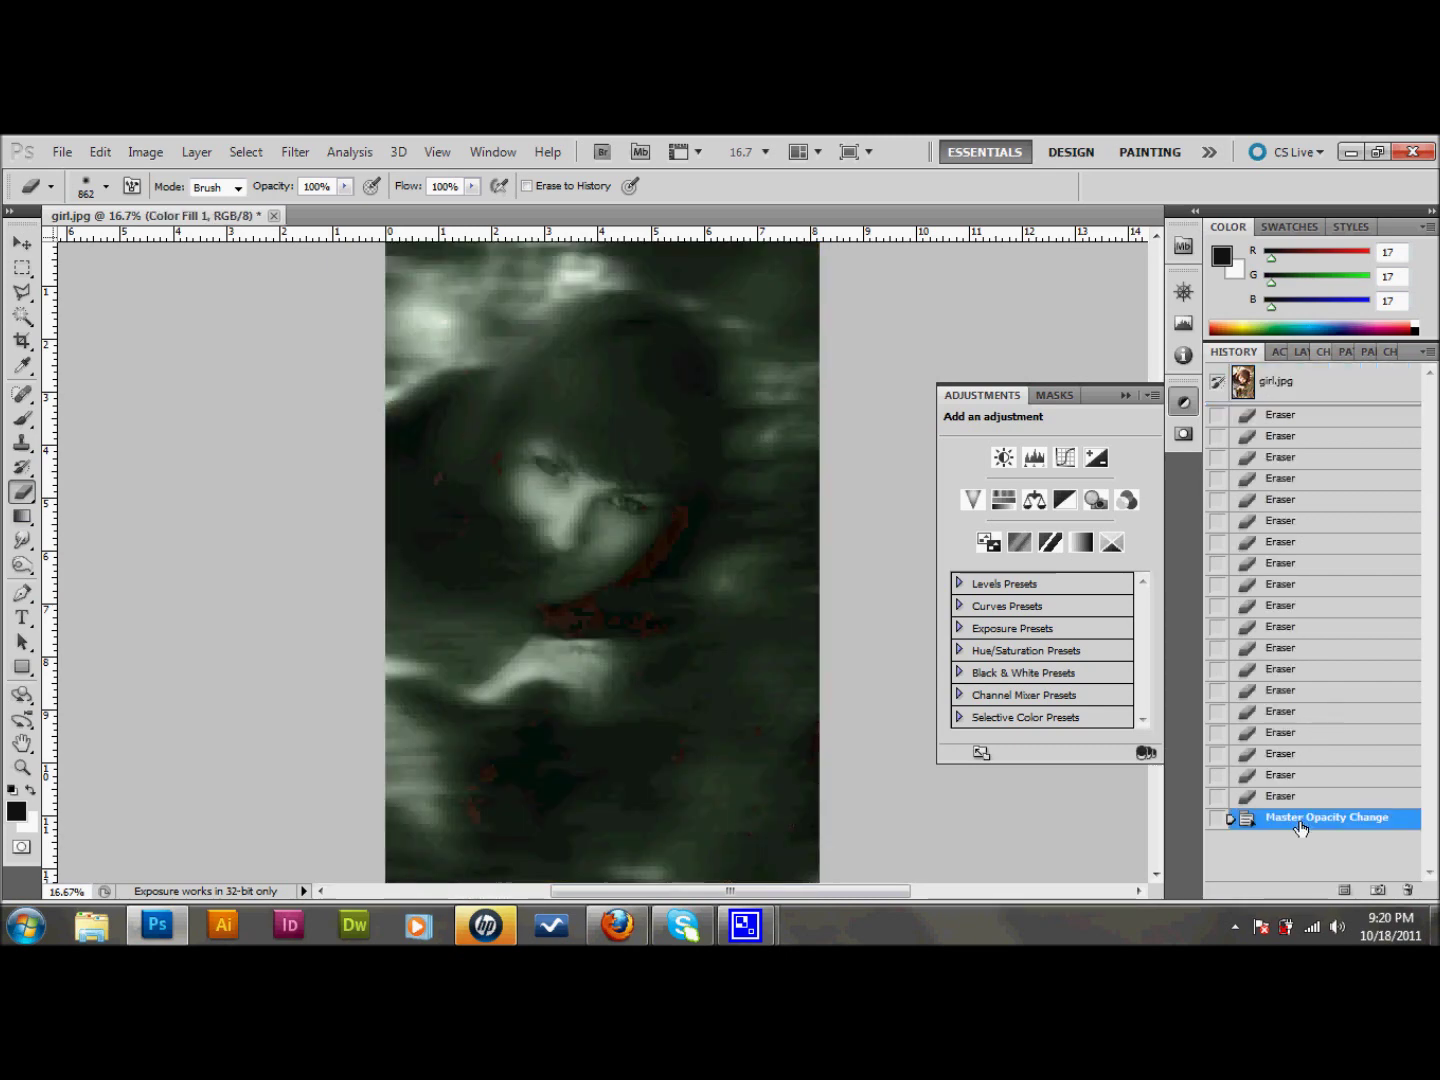